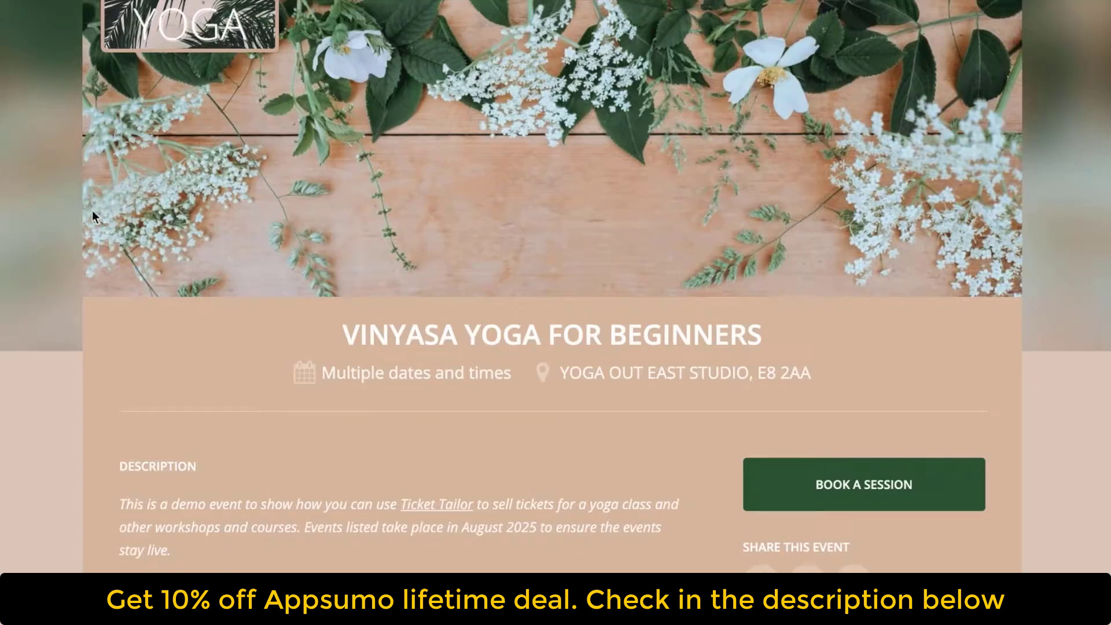
Step: Examine the Vinyasa Yoga for Beginners demo event page from its header through to the map and organiser contact section
scroll(92, 284, down, 1)
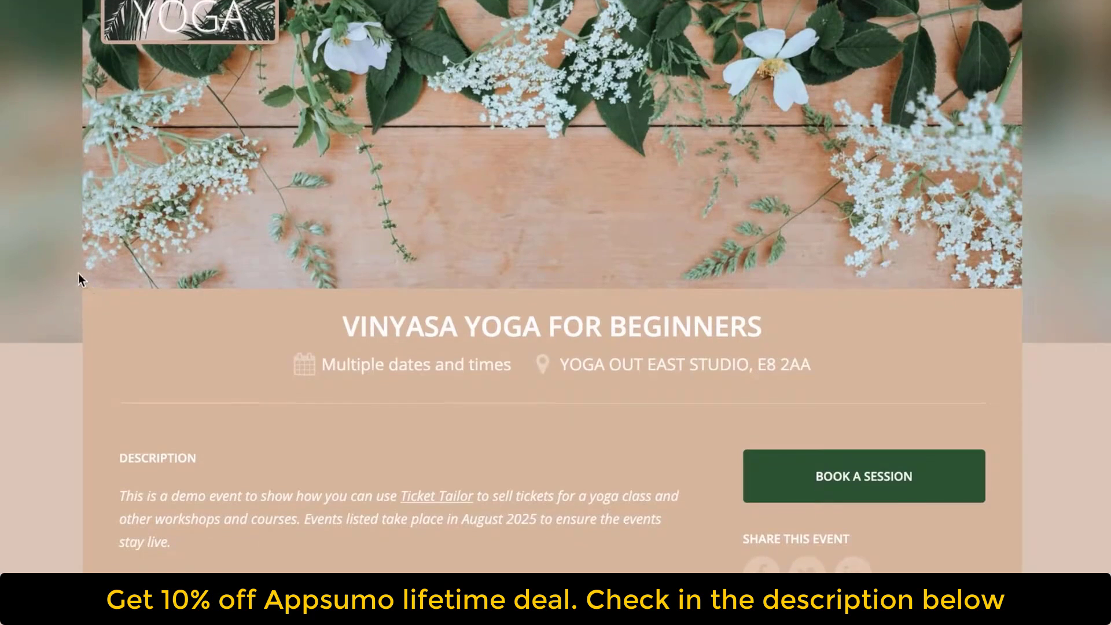
scroll(251, 137, down, 3)
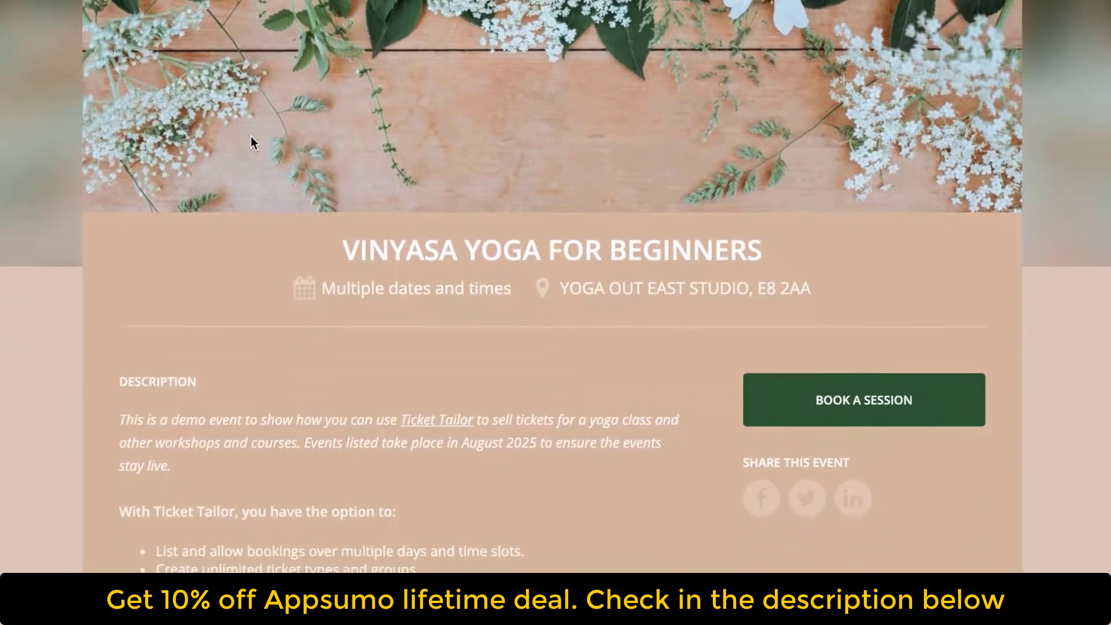
scroll(251, 137, down, 7)
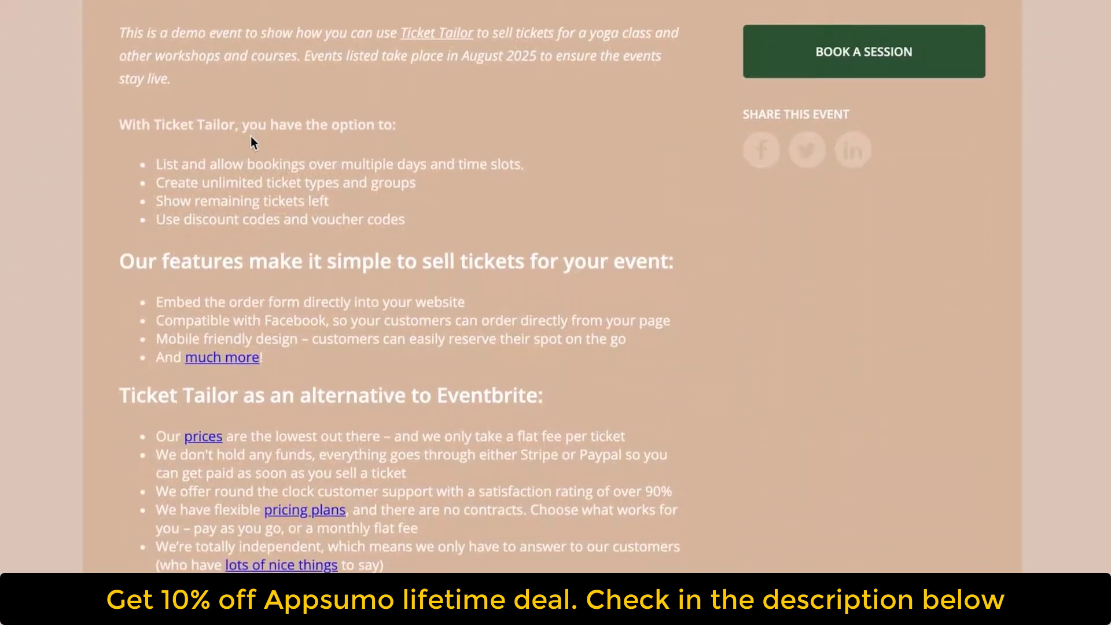
scroll(252, 137, down, 7)
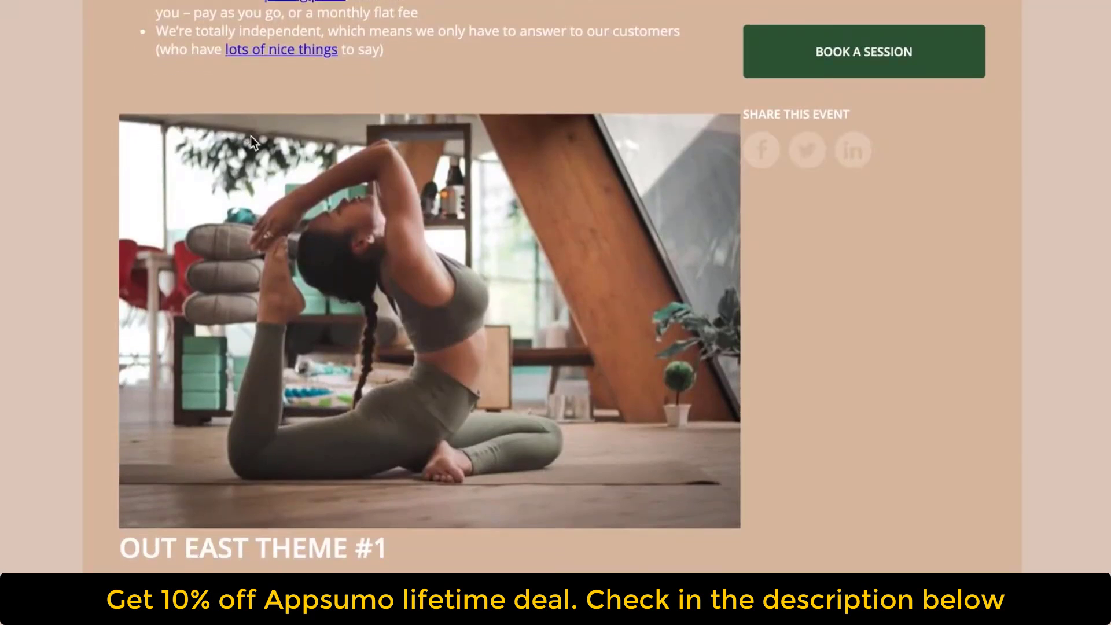
scroll(251, 139, down, 12)
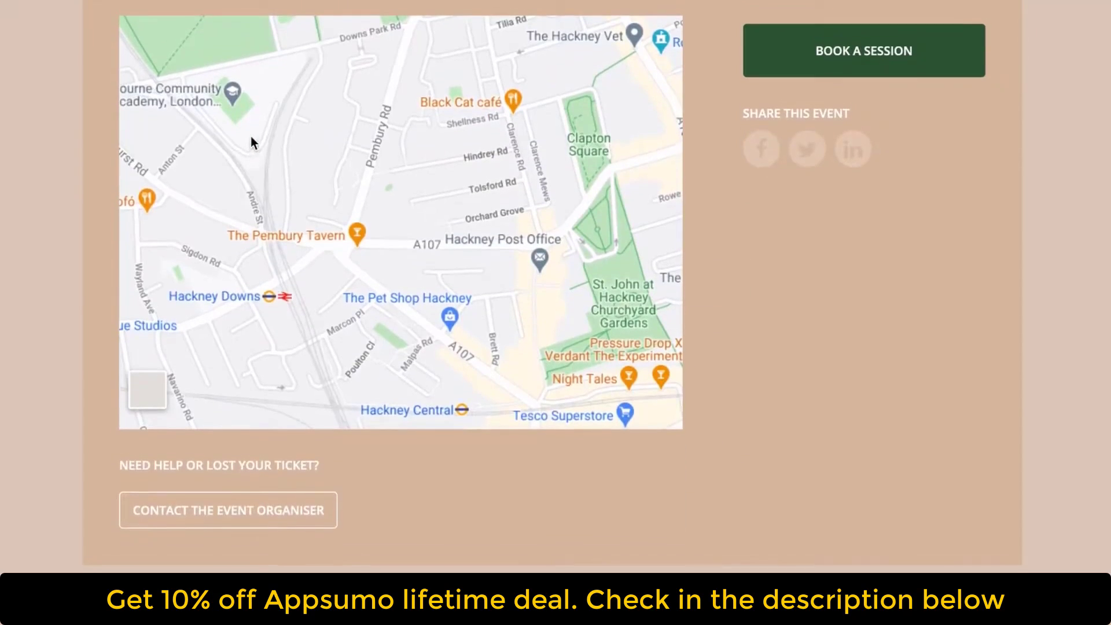
Step: Preview booking the Wed 6 Aug 2025 9:00 AM session through to ticket selection, and close the booking window
click(844, 65)
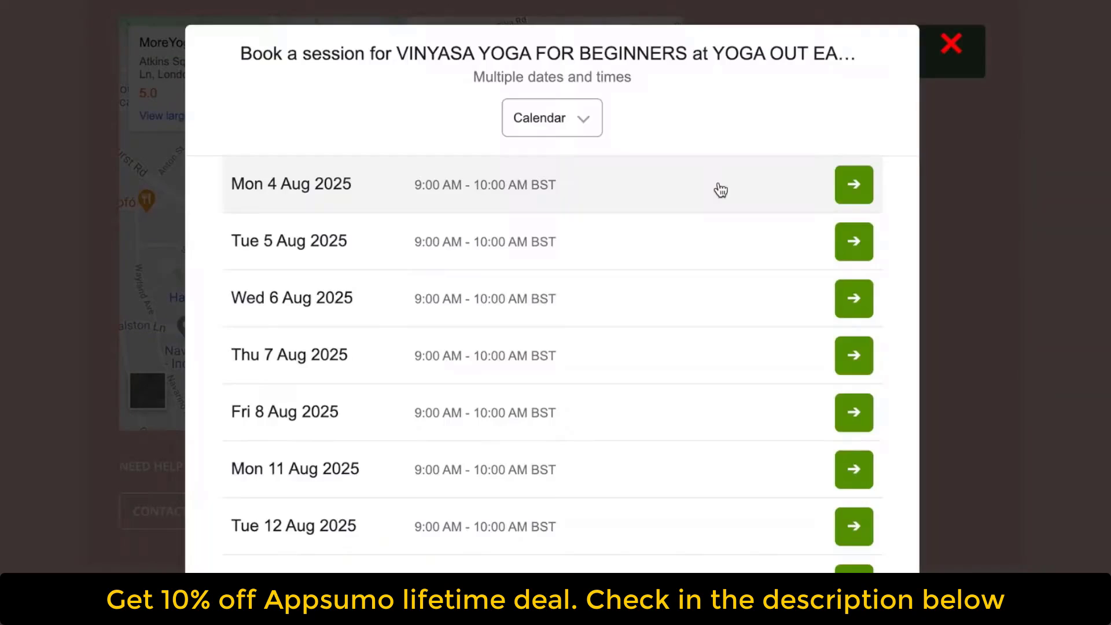
click(596, 133)
click(690, 293)
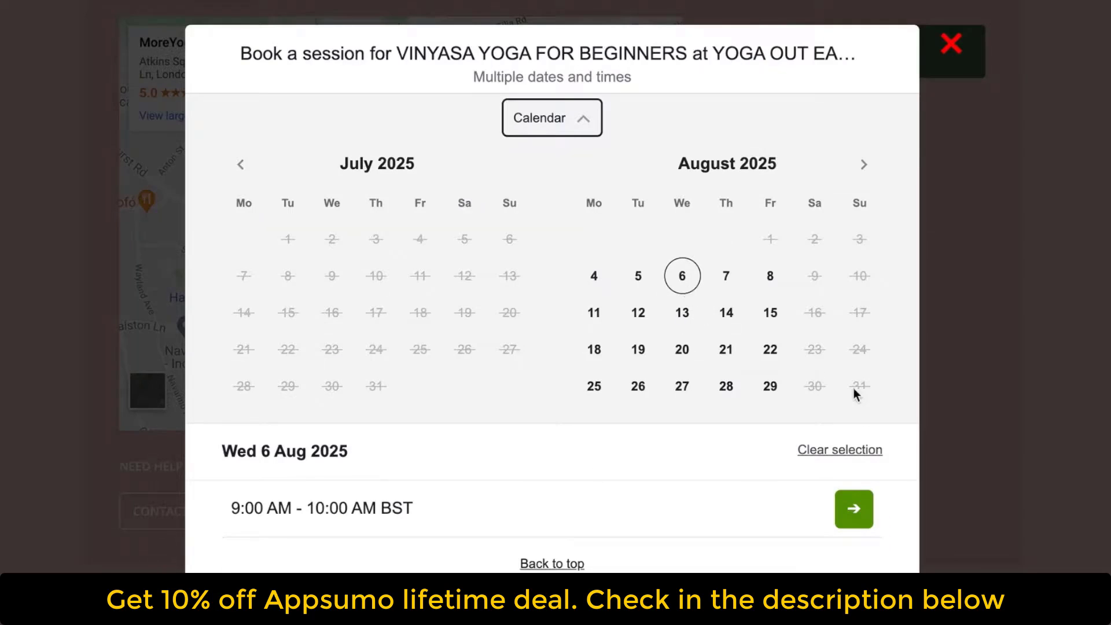
click(855, 512)
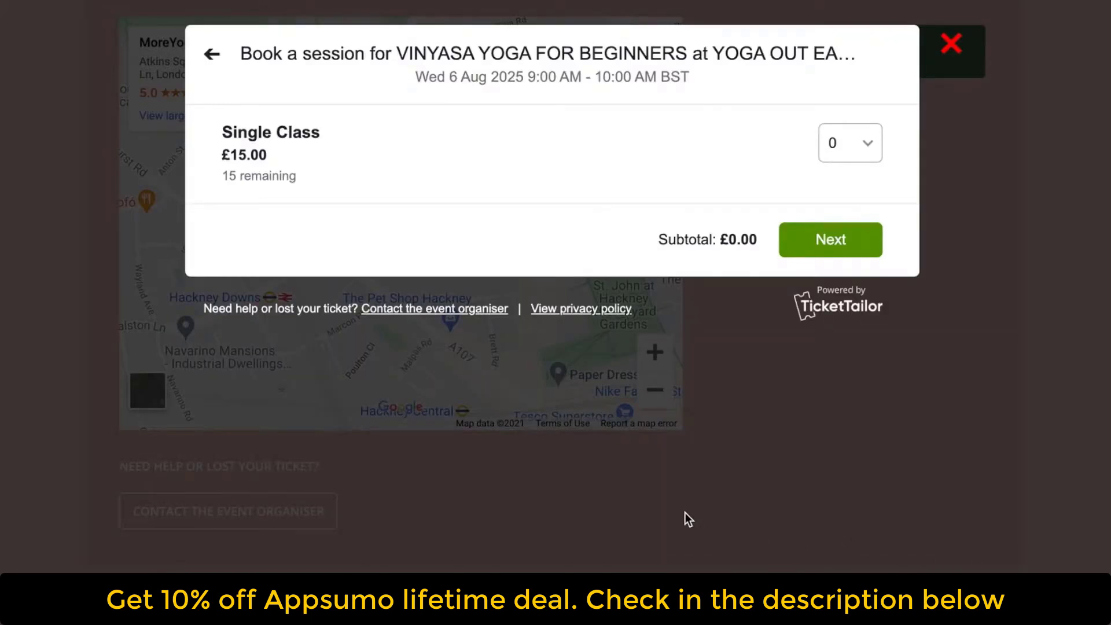
click(954, 47)
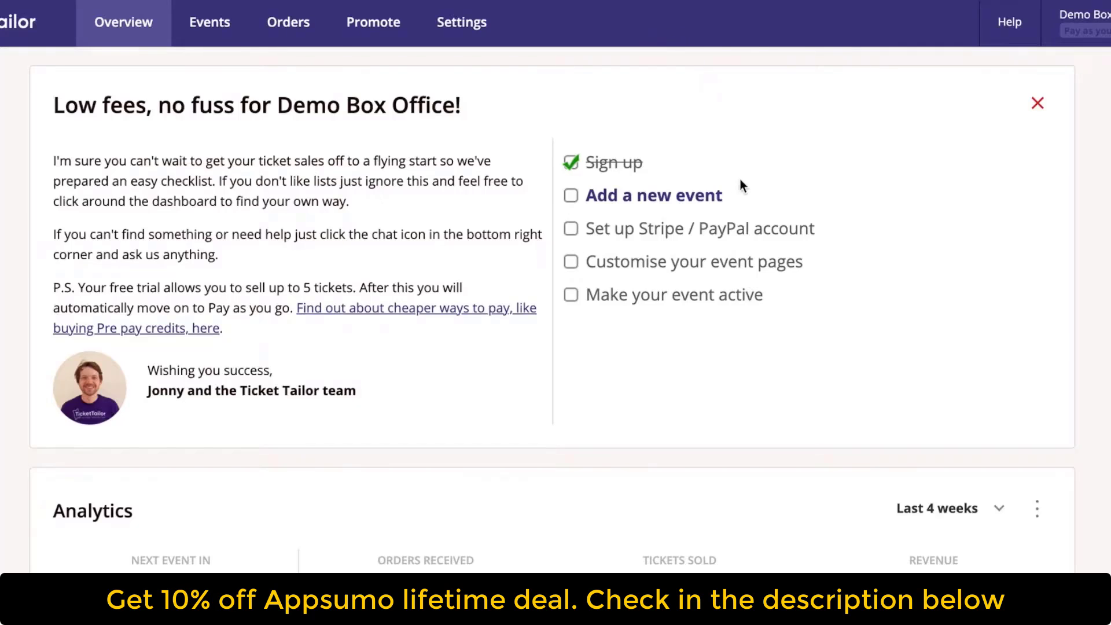
Step: Start adding a new event from the setup checklist and name it "Yoga for event organisers"
click(719, 199)
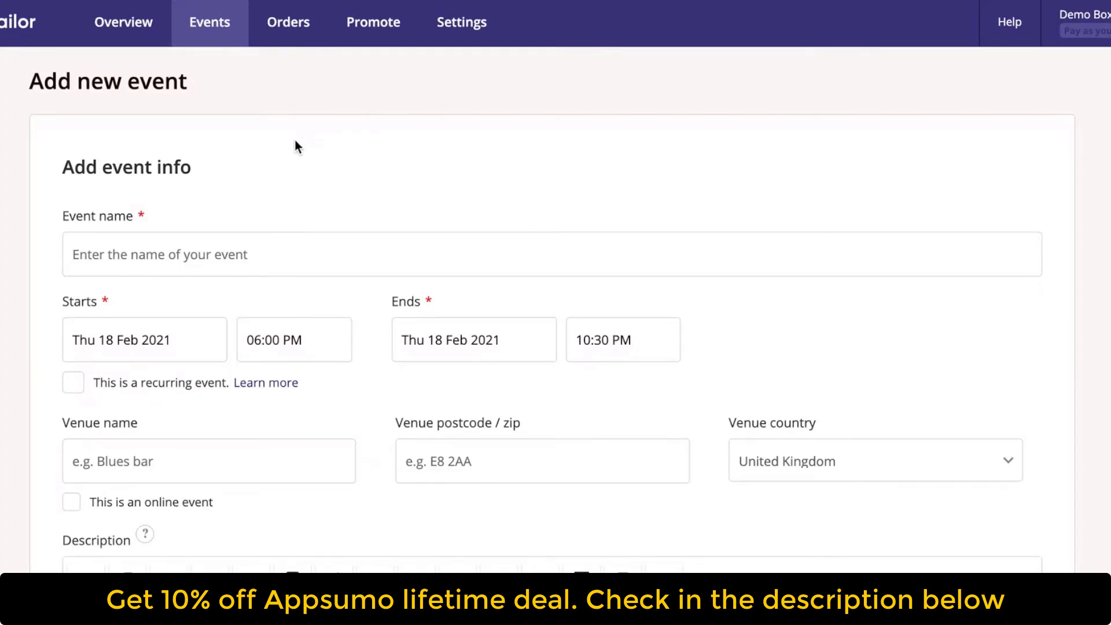
click(249, 256)
text(Yoga for event organisers)
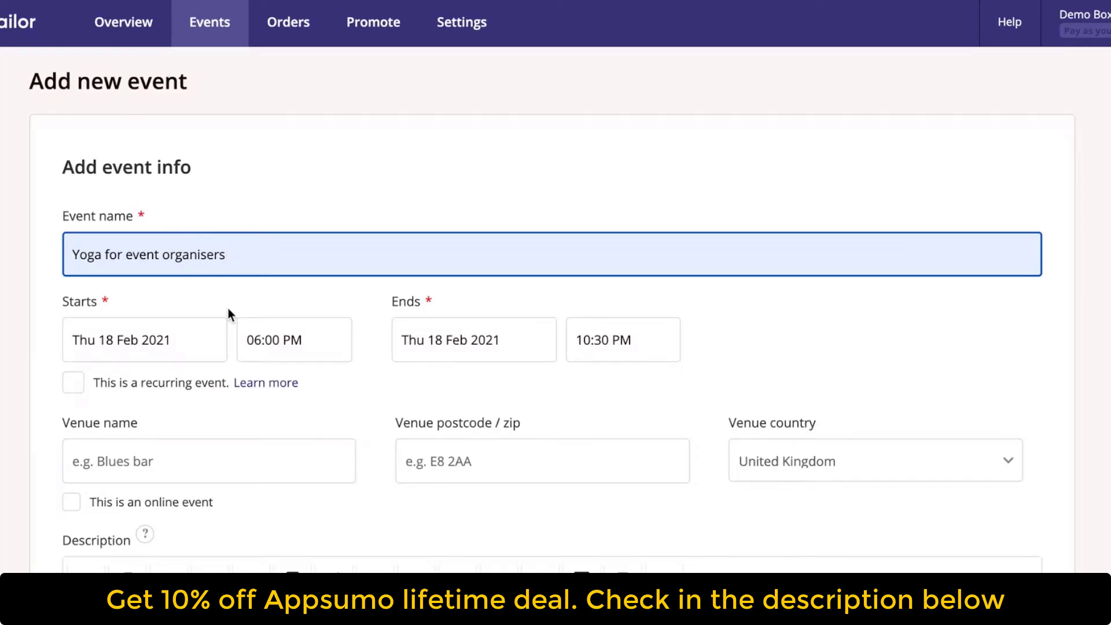
Step: Set the event's start to Fri 19 Feb 2021 at 07:00 PM
click(212, 343)
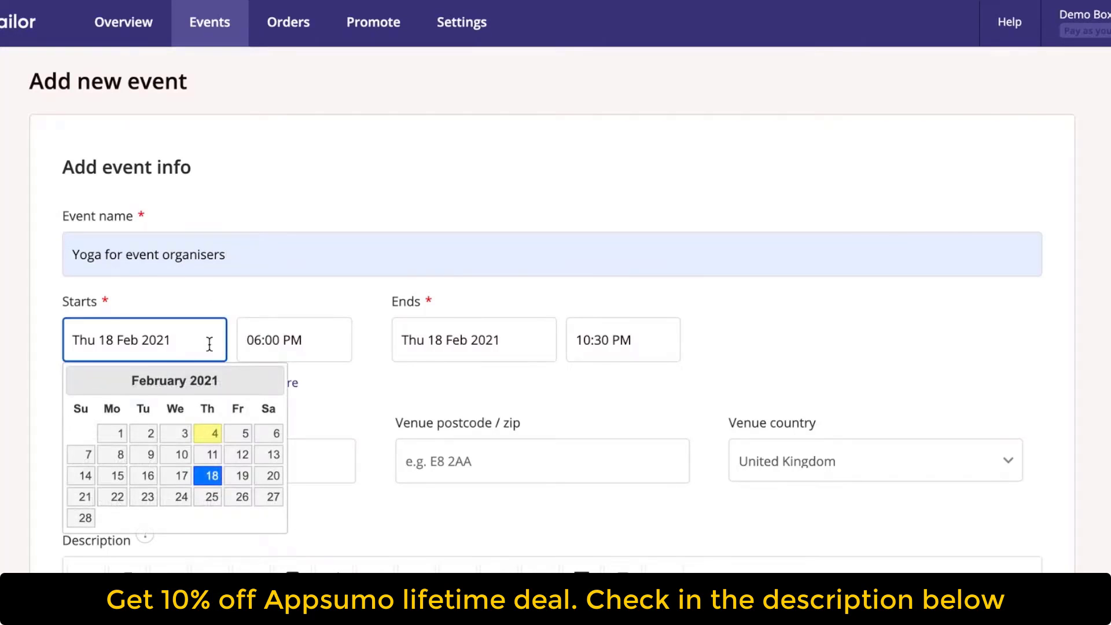
click(246, 478)
click(322, 340)
key(BackSpace)
key(BackSpace)
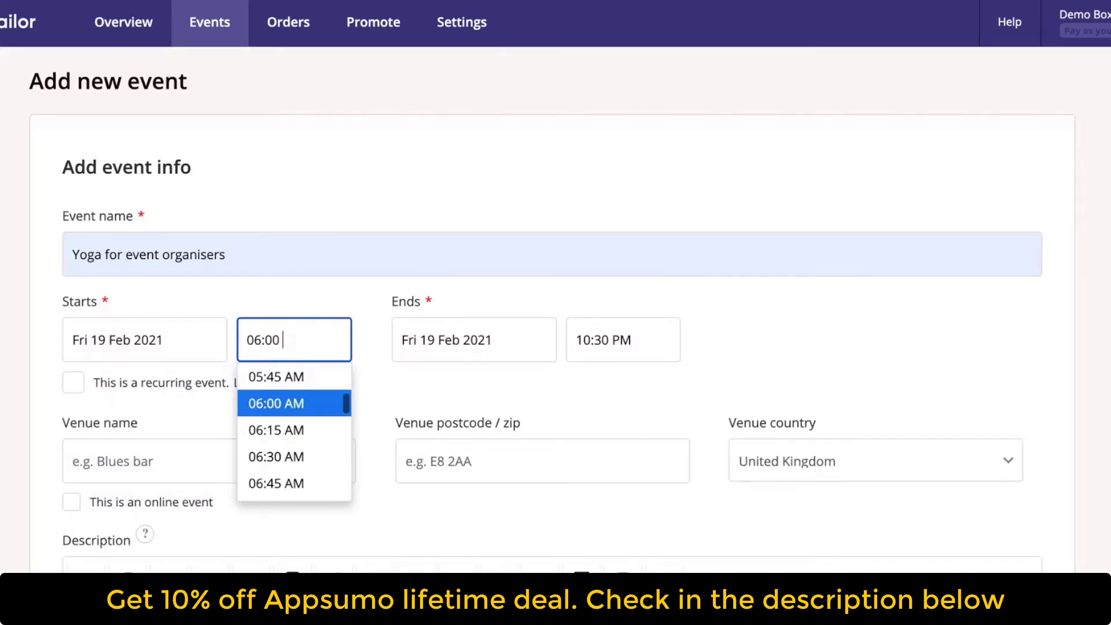
key(BackSpace)
key(BackSpace)
key(BackSpace)
key(BackSpace)
key(BackSpace)
text(7:00 p)
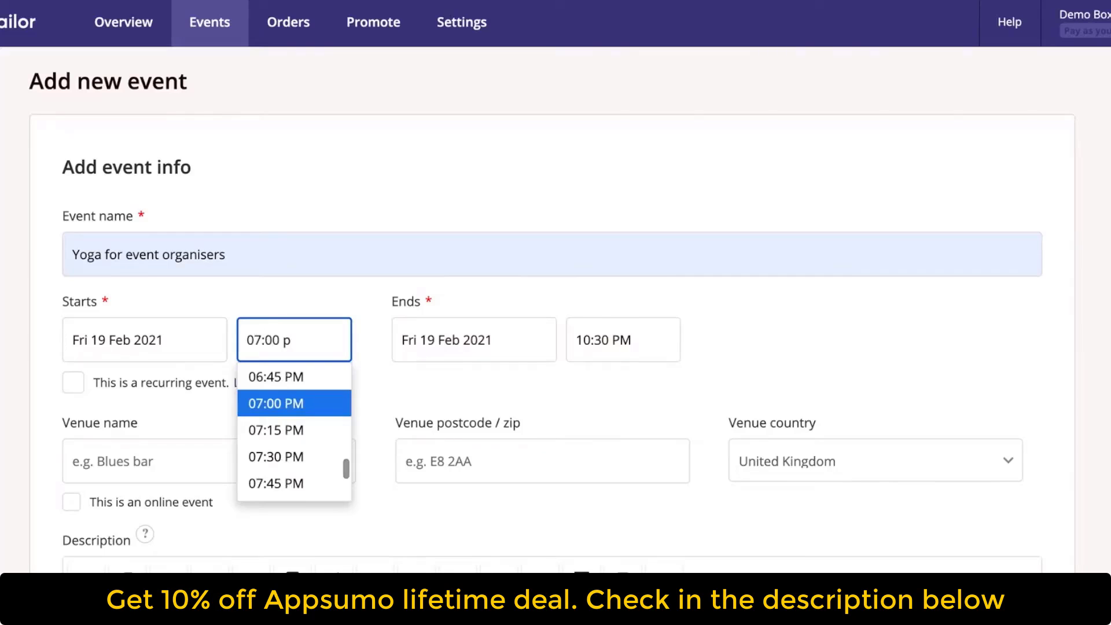
key(Return)
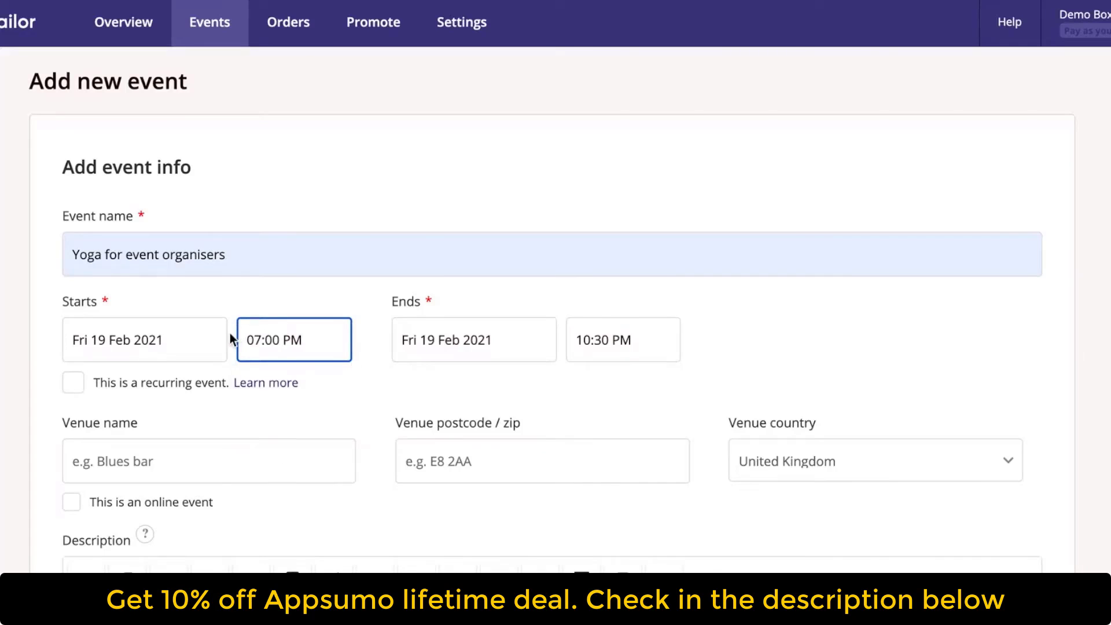
Step: Mark the event as recurring and as an online event hosted on Zoom
click(74, 382)
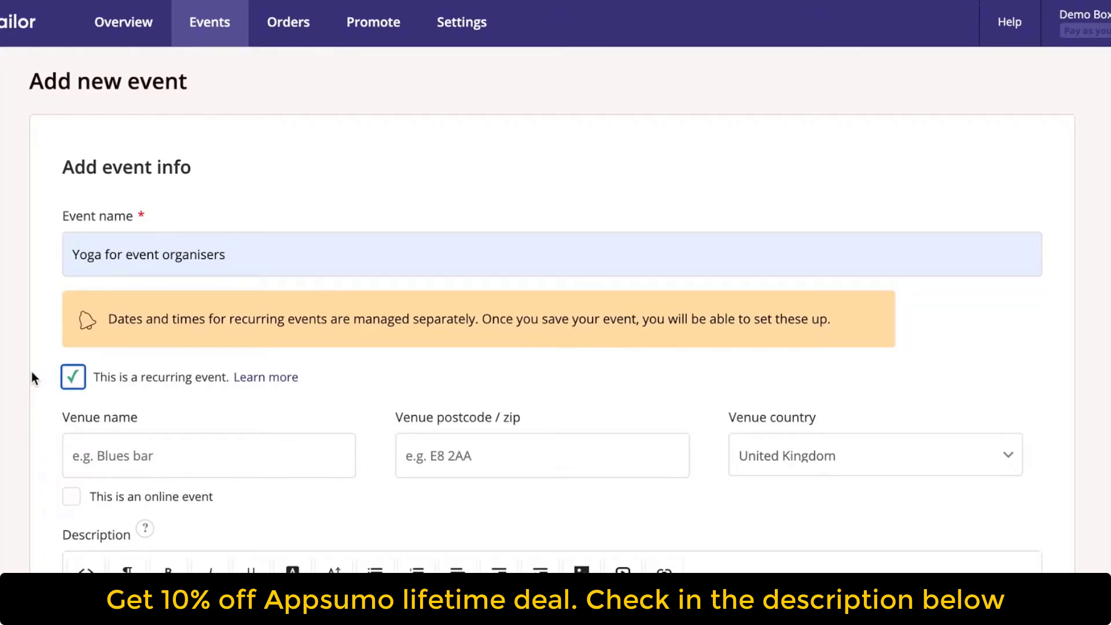
click(73, 498)
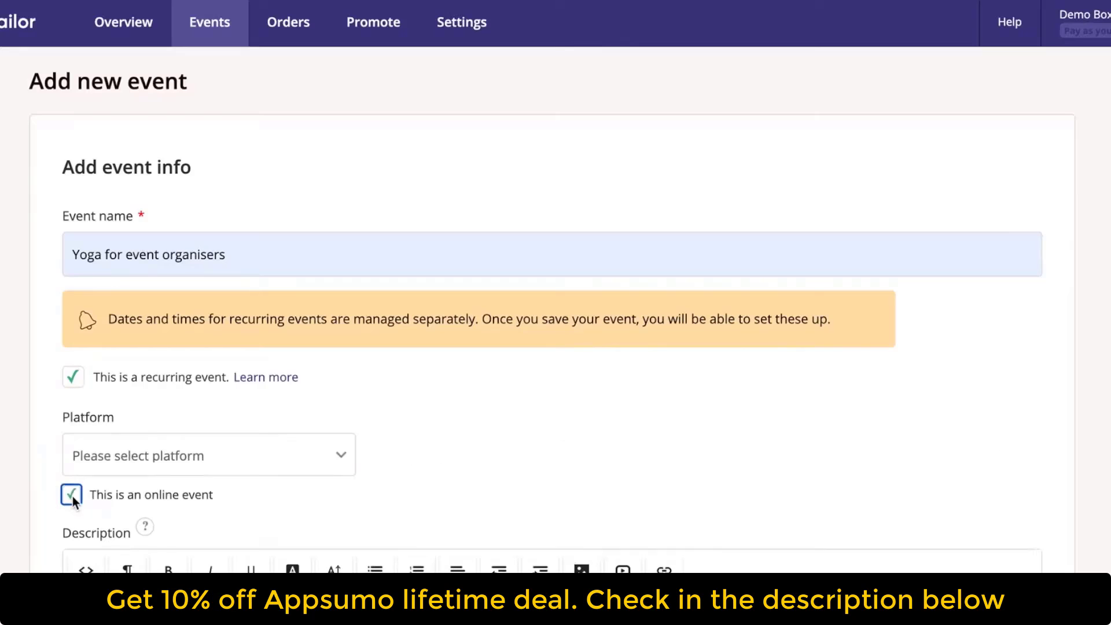
click(104, 463)
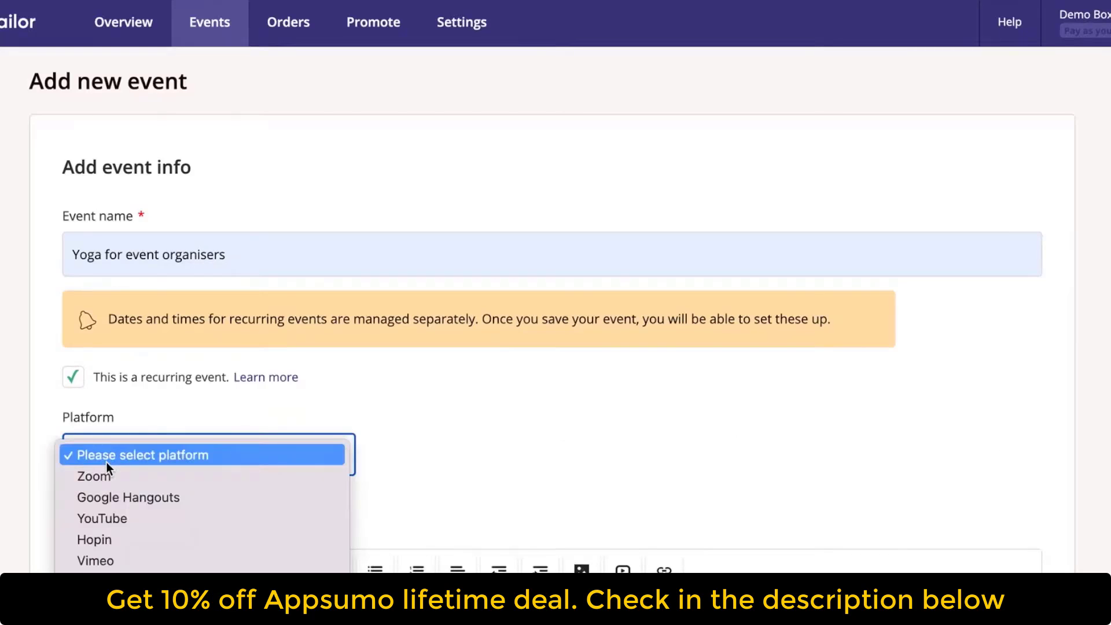
click(109, 476)
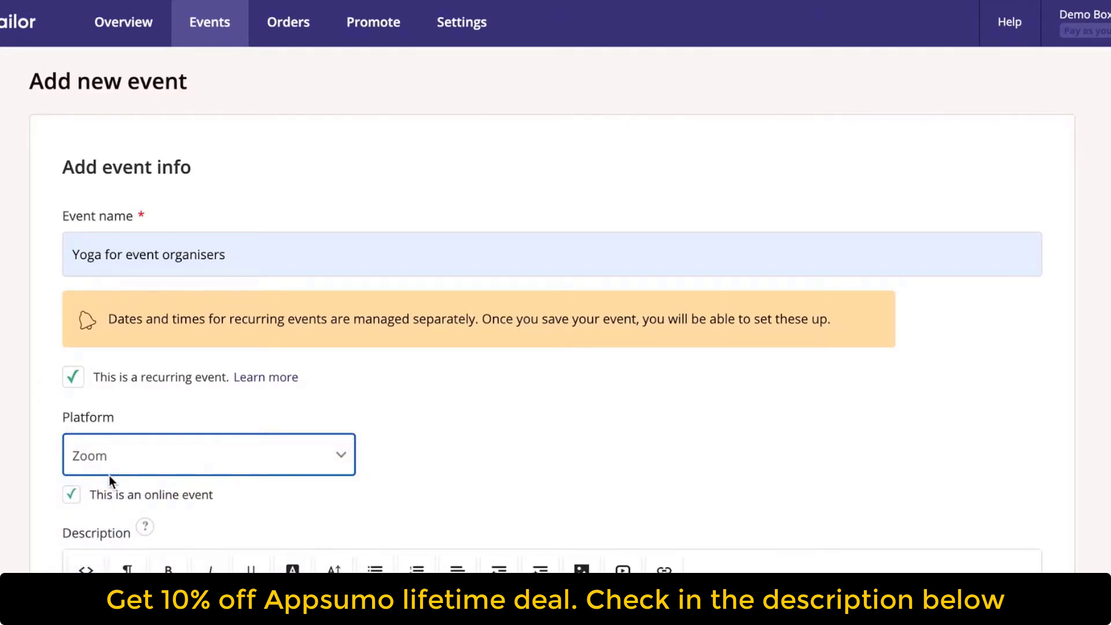
Step: Inspect the description editor's image, video and link insertion options and its code view, leaving the description empty
scroll(482, 455, down, 4)
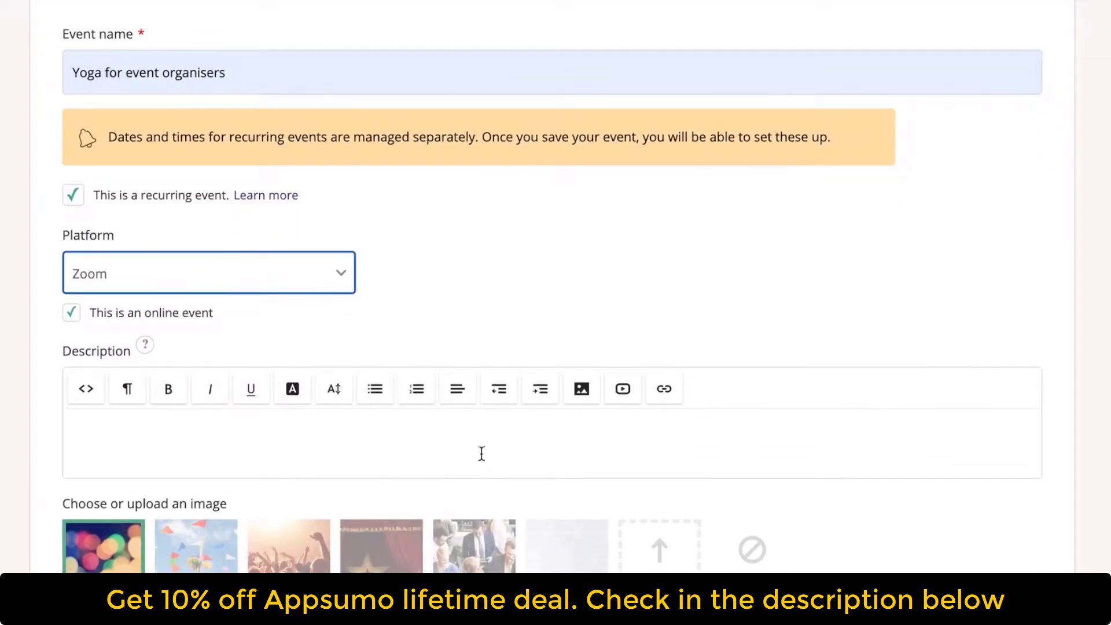
click(152, 401)
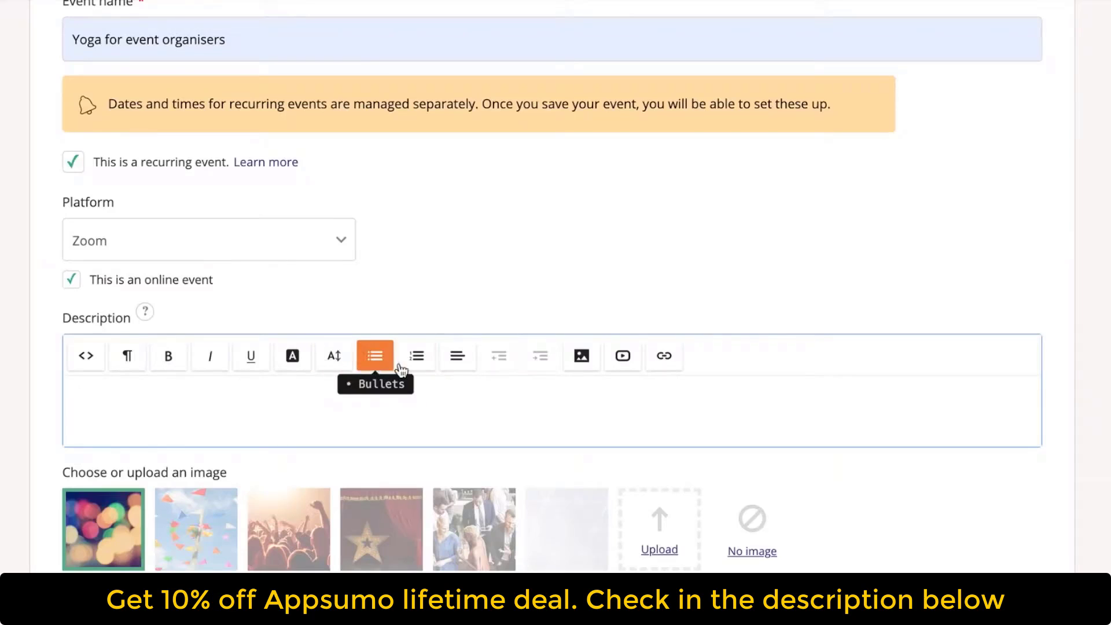
click(582, 368)
click(802, 191)
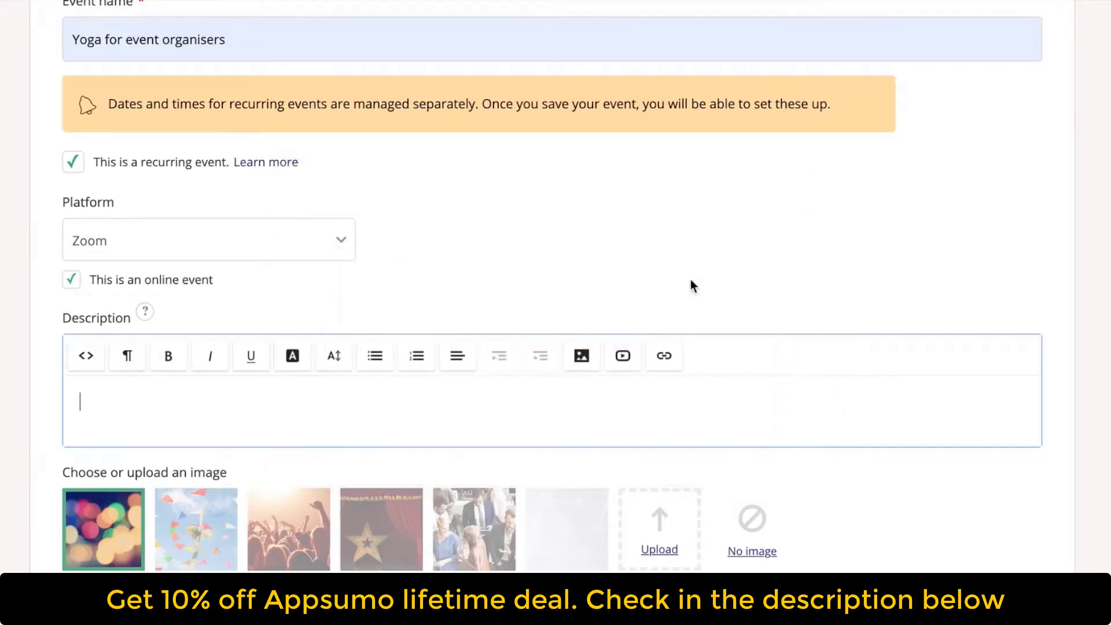
click(630, 355)
click(800, 158)
click(675, 355)
click(556, 426)
click(87, 358)
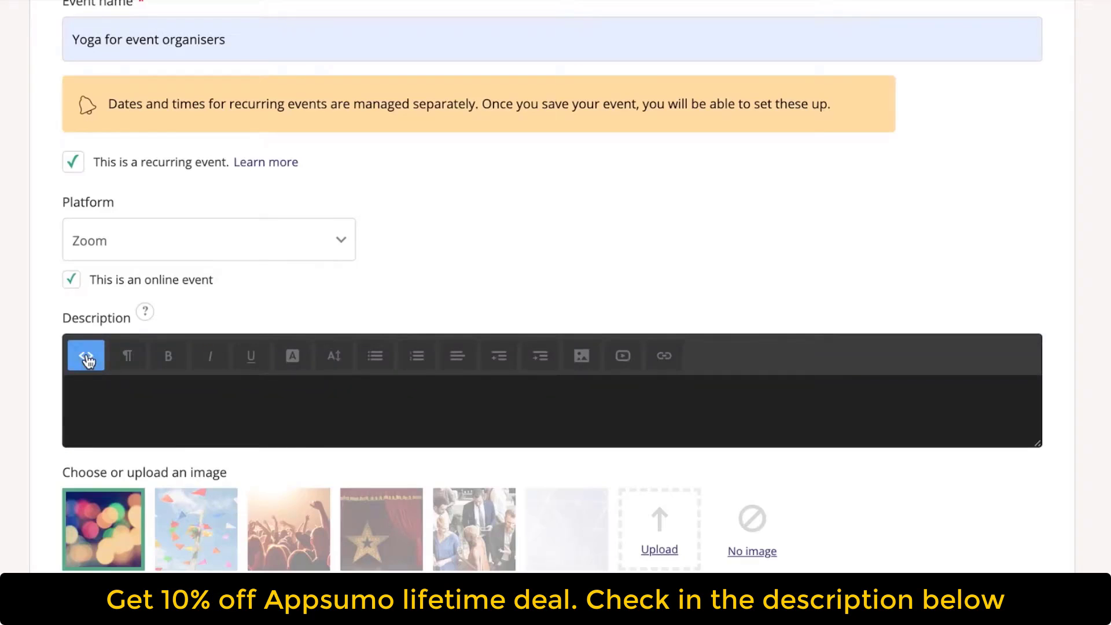
click(87, 357)
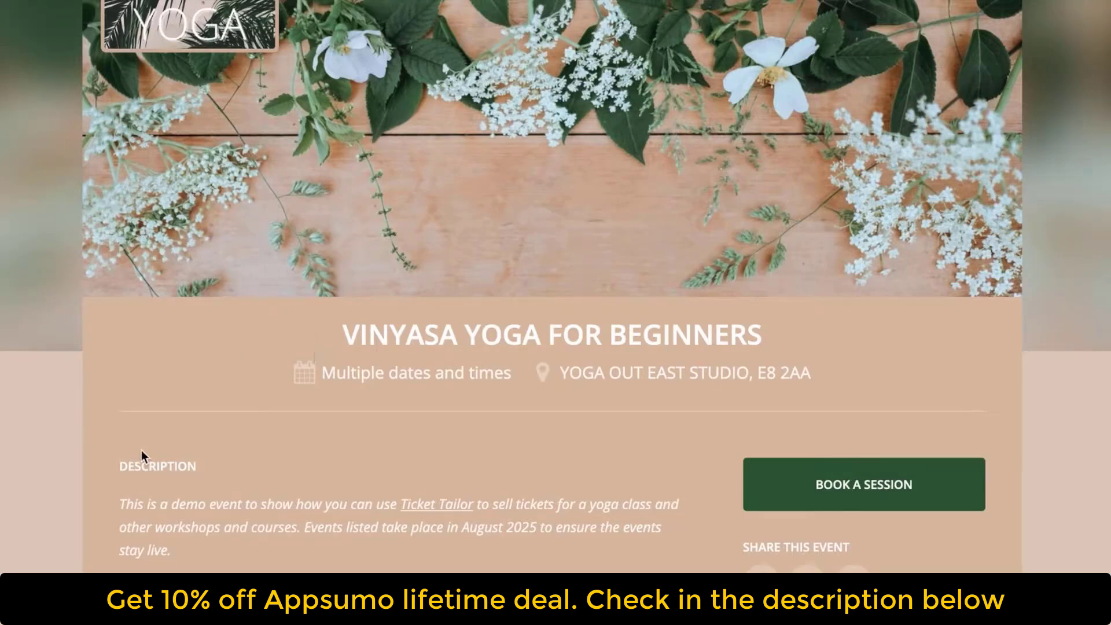
Step: Copy the description section from the Vinyasa Yoga demo event page and paste it into the new event's description
double_click(129, 499)
drag(119, 464, 168, 569)
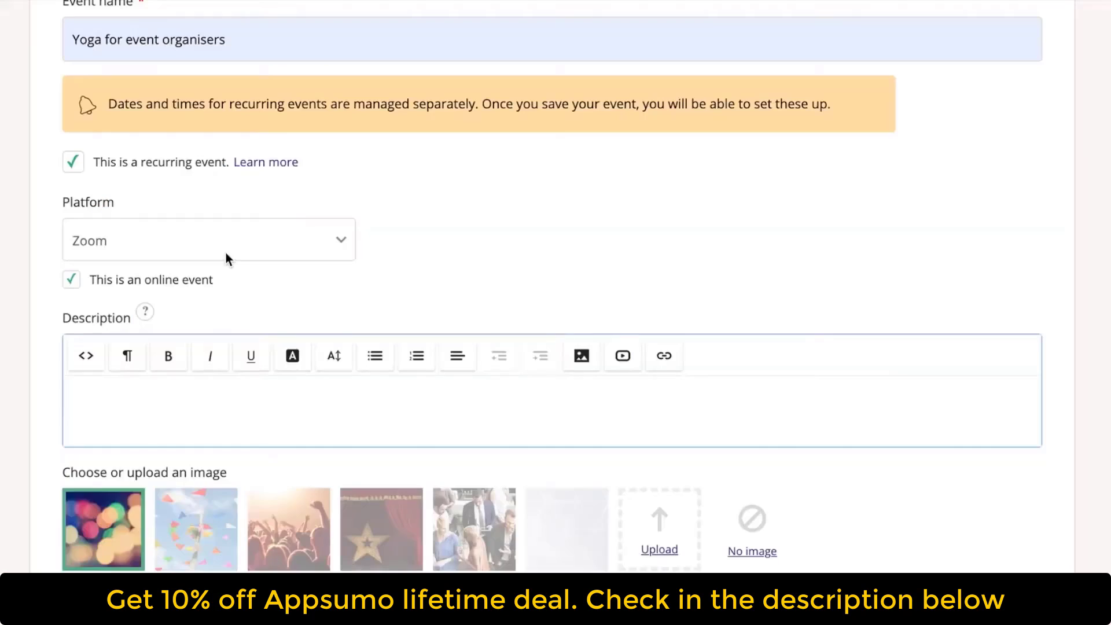
key(ctrl+v)
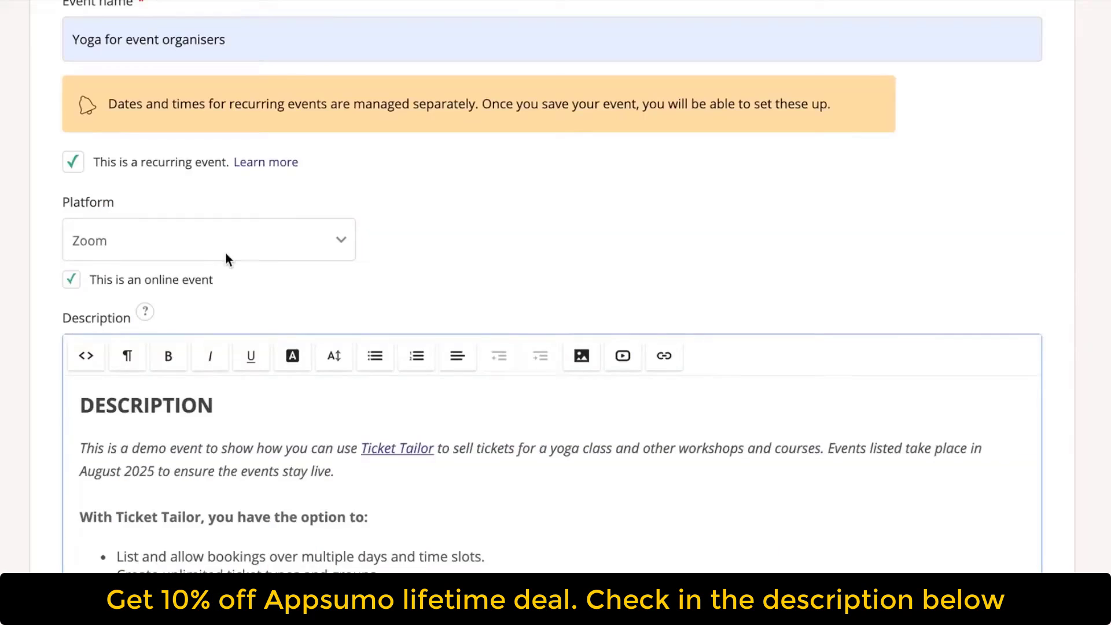
Step: Upload the Unsplash flower photo from the Downloads folder as the event's image
scroll(406, 493, down, 2)
scroll(406, 493, down, 5)
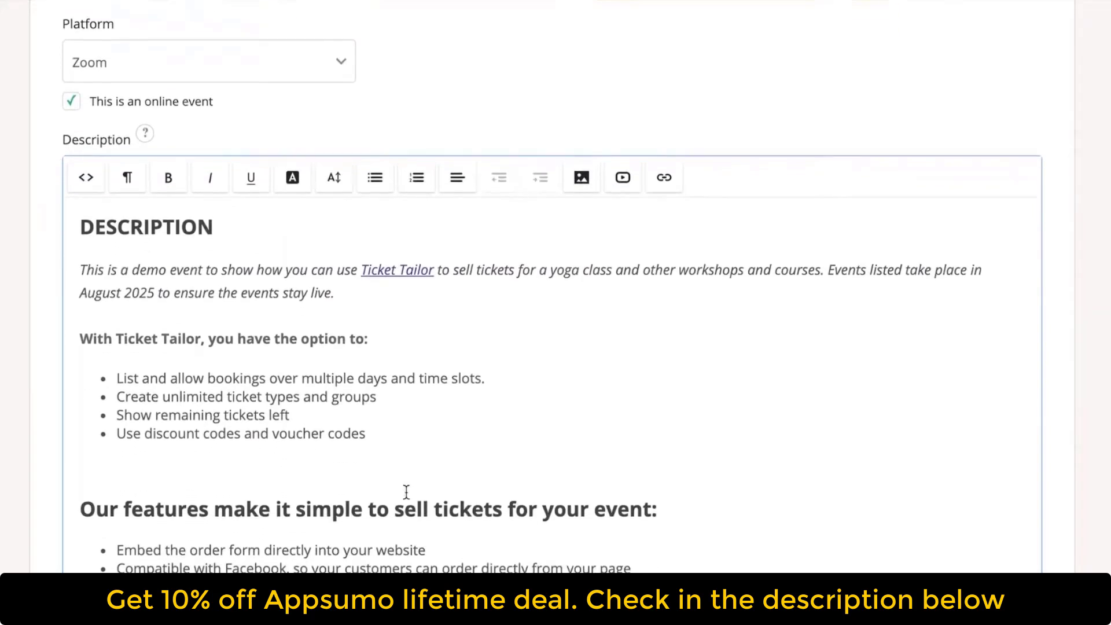
scroll(406, 492, down, 10)
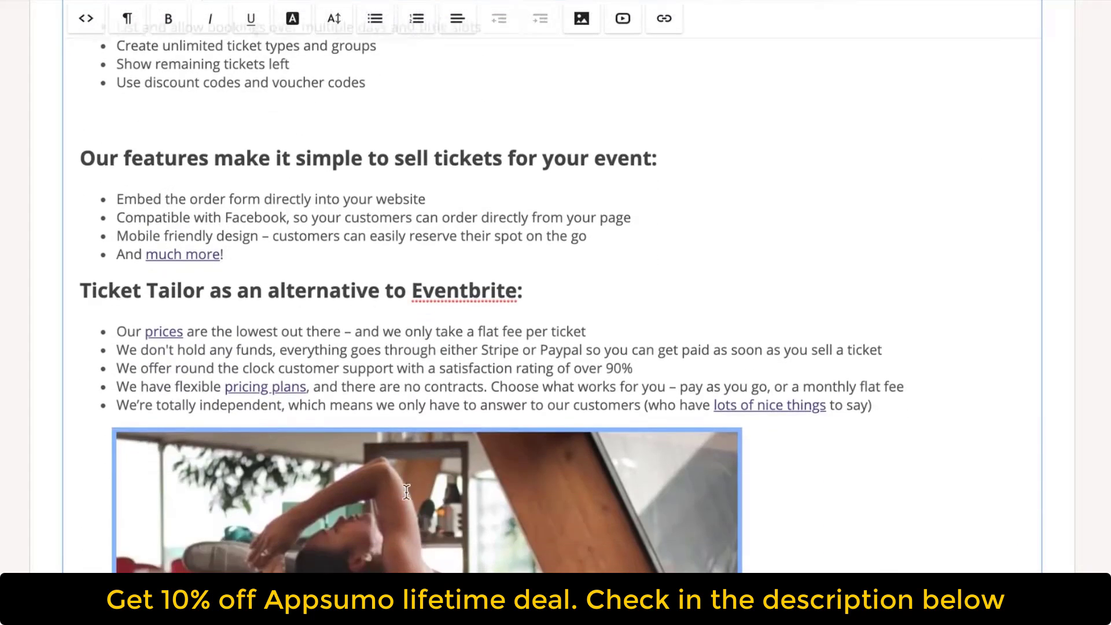
scroll(408, 499, down, 2)
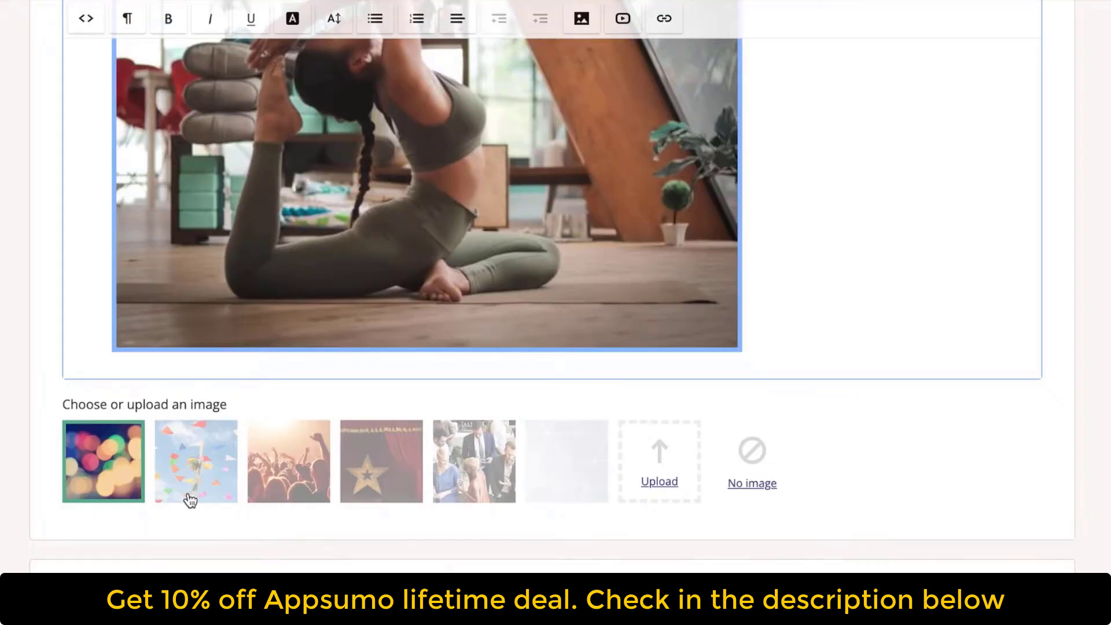
click(655, 478)
double_click(454, 177)
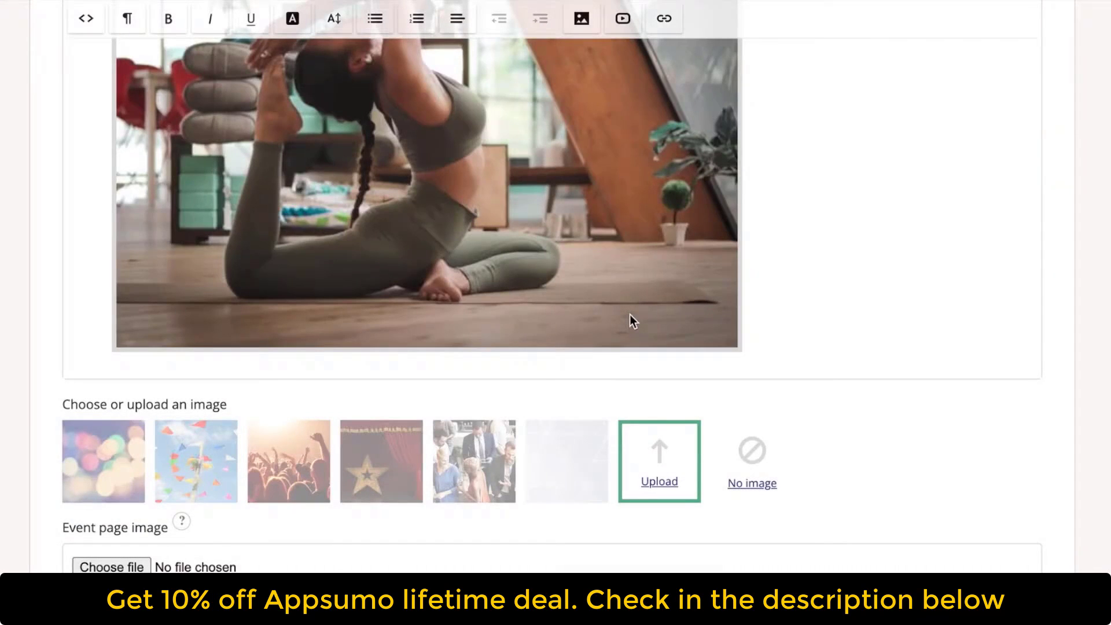
scroll(630, 315, down, 5)
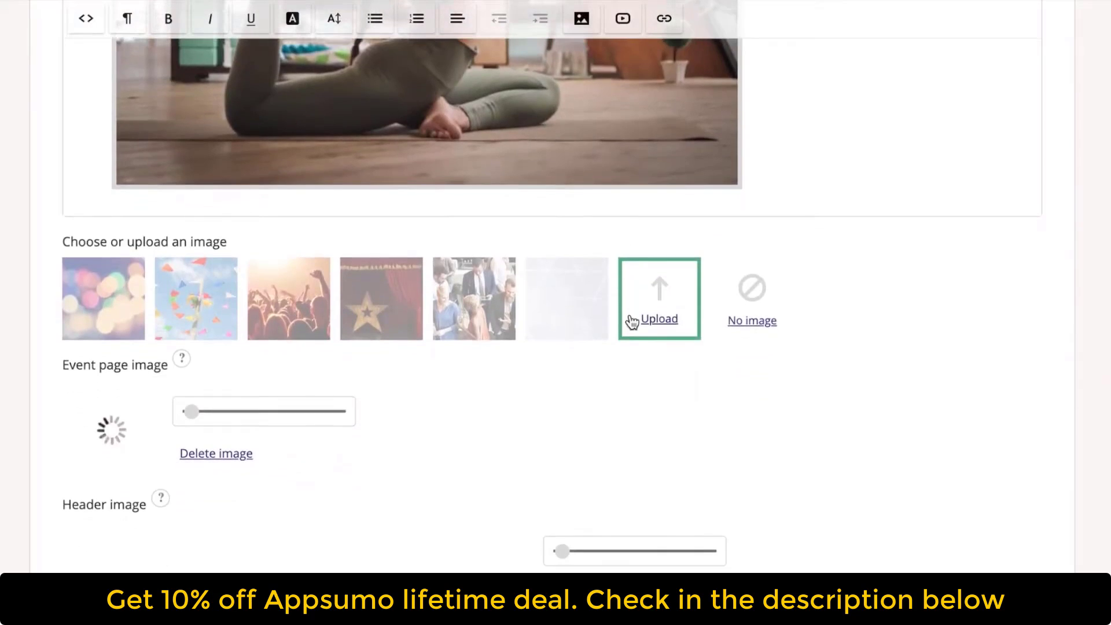
scroll(632, 322, down, 2)
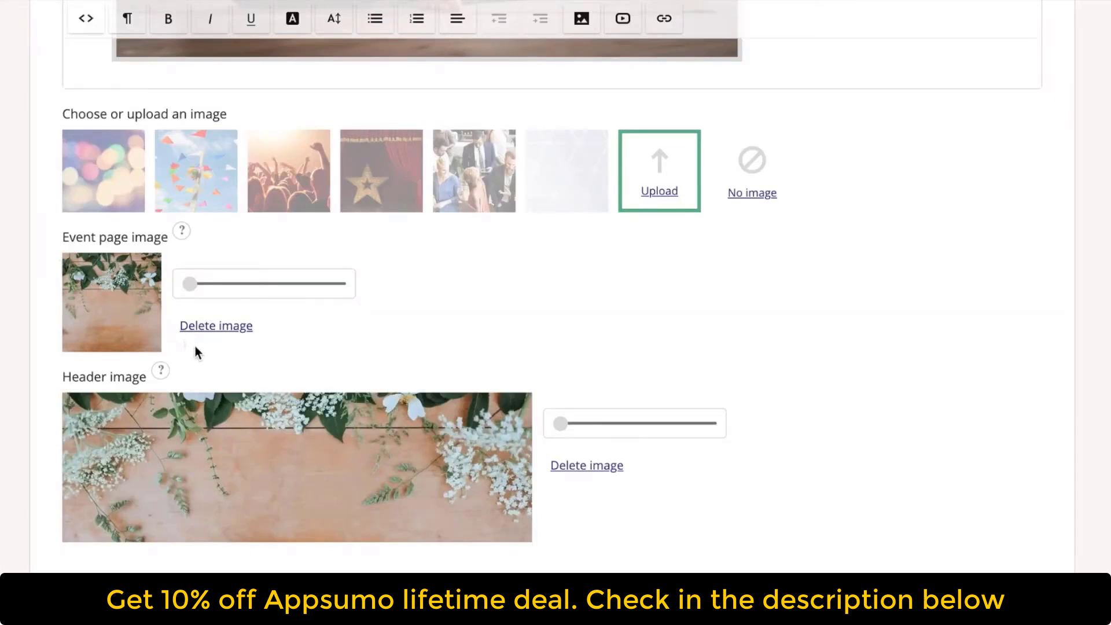
Step: Replace the event page image with yoga demo.gif from the Downloads folder, leaving the header image as it is
click(209, 329)
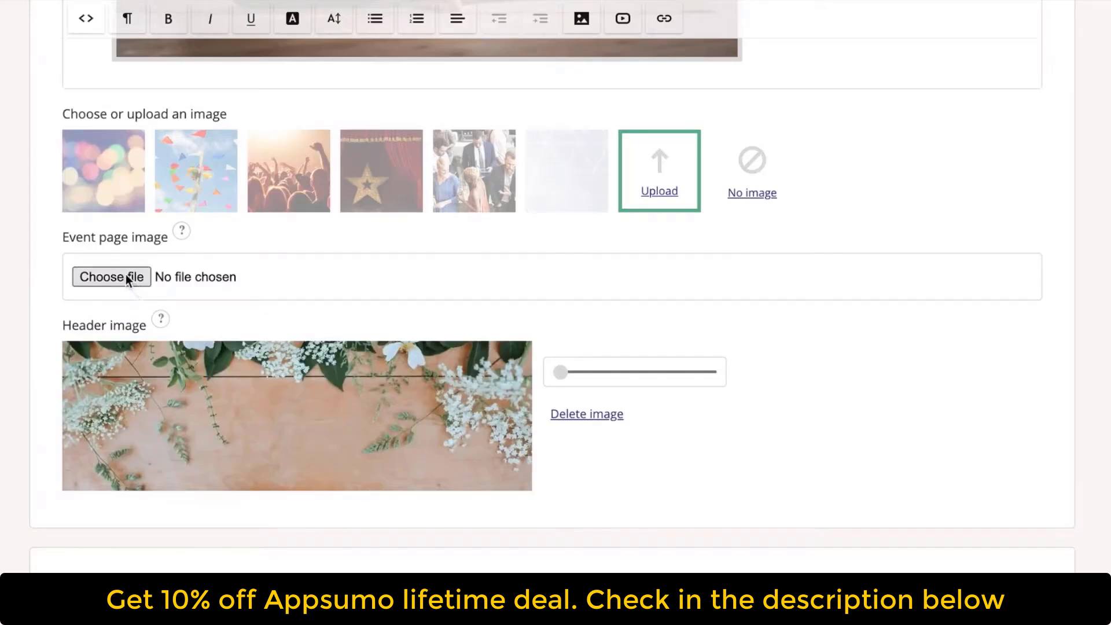
click(126, 277)
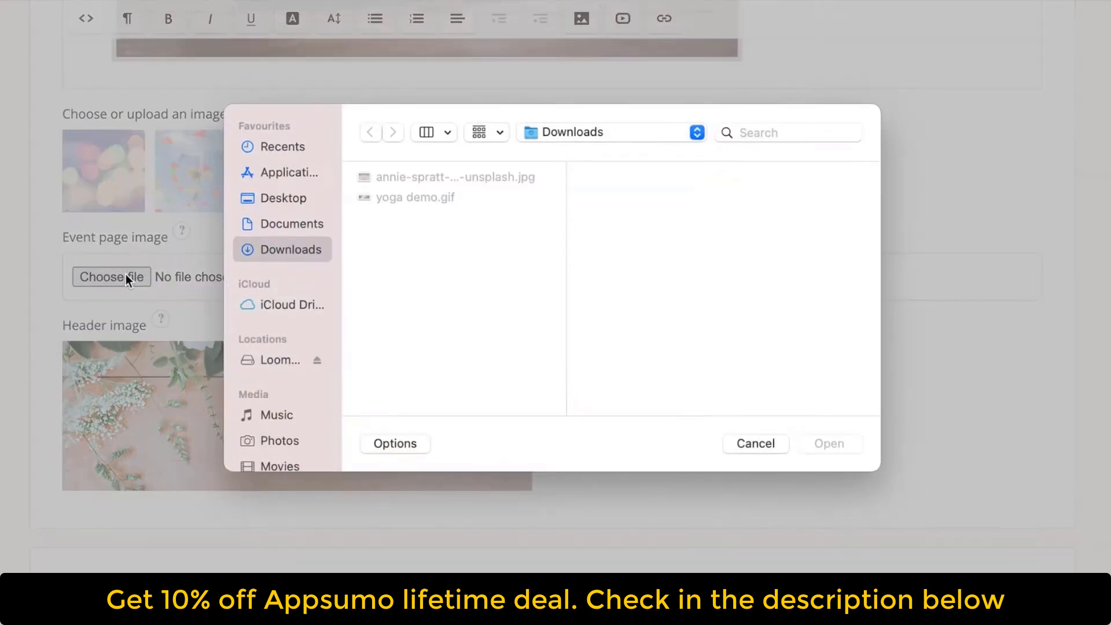
click(425, 197)
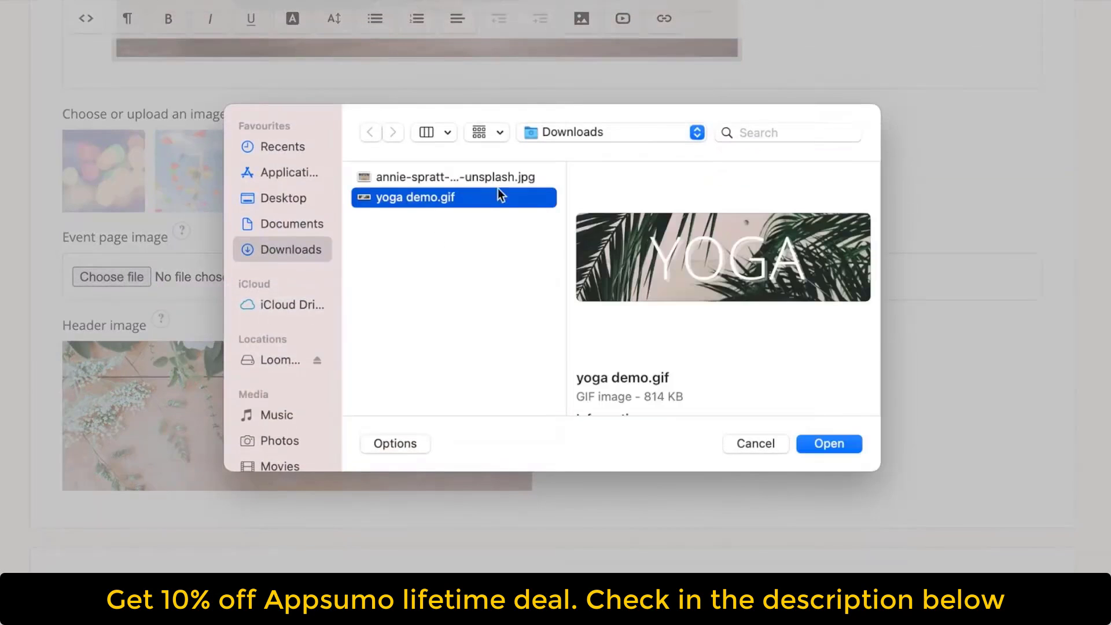
click(824, 443)
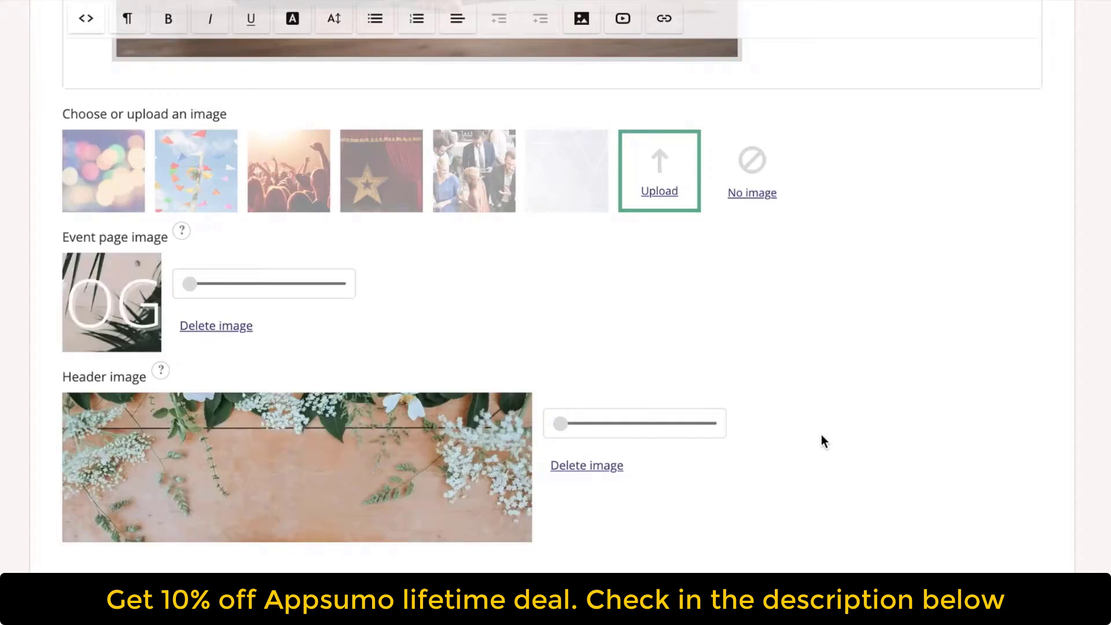
Step: Add a new ticket type named "Class only" with advanced settings shown, a price of 5.00 and a quantity of 30
scroll(822, 438, down, 2)
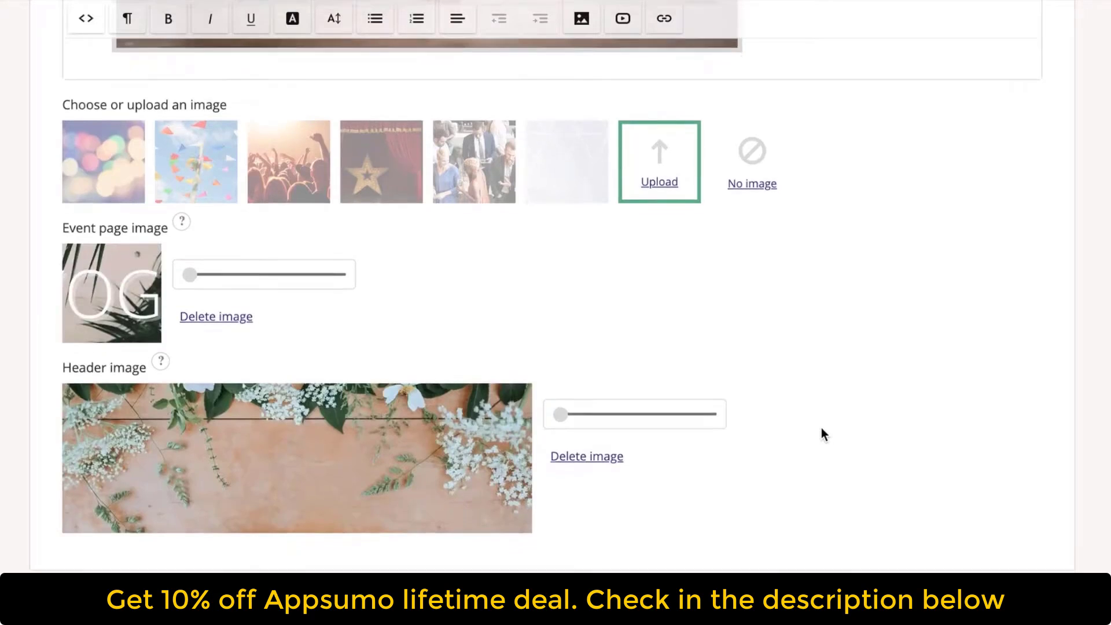
scroll(824, 435, down, 4)
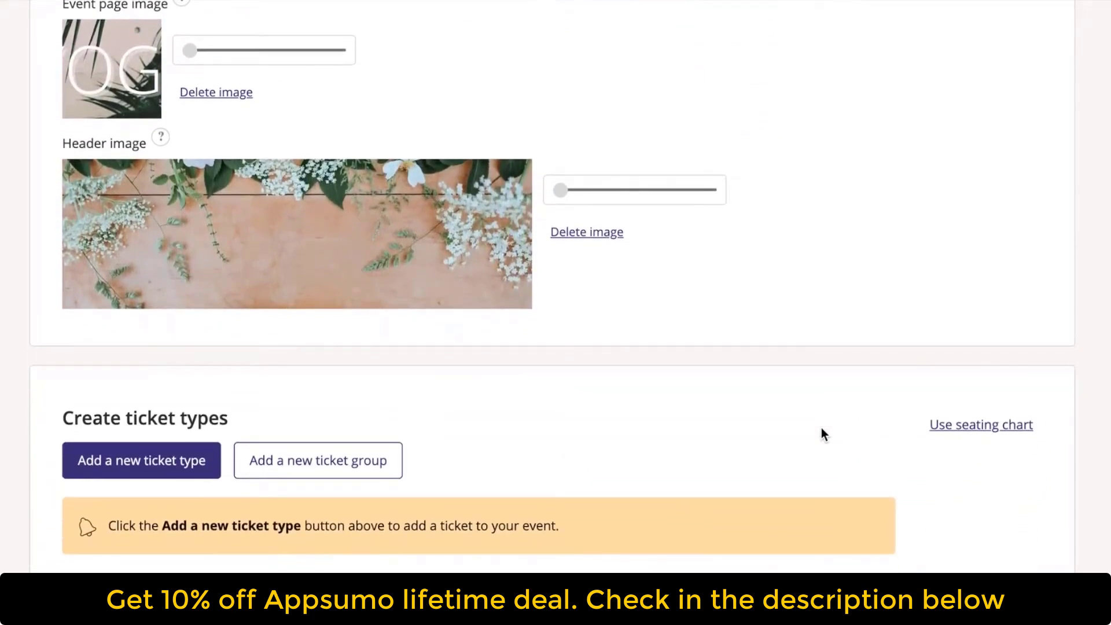
scroll(822, 429, down, 2)
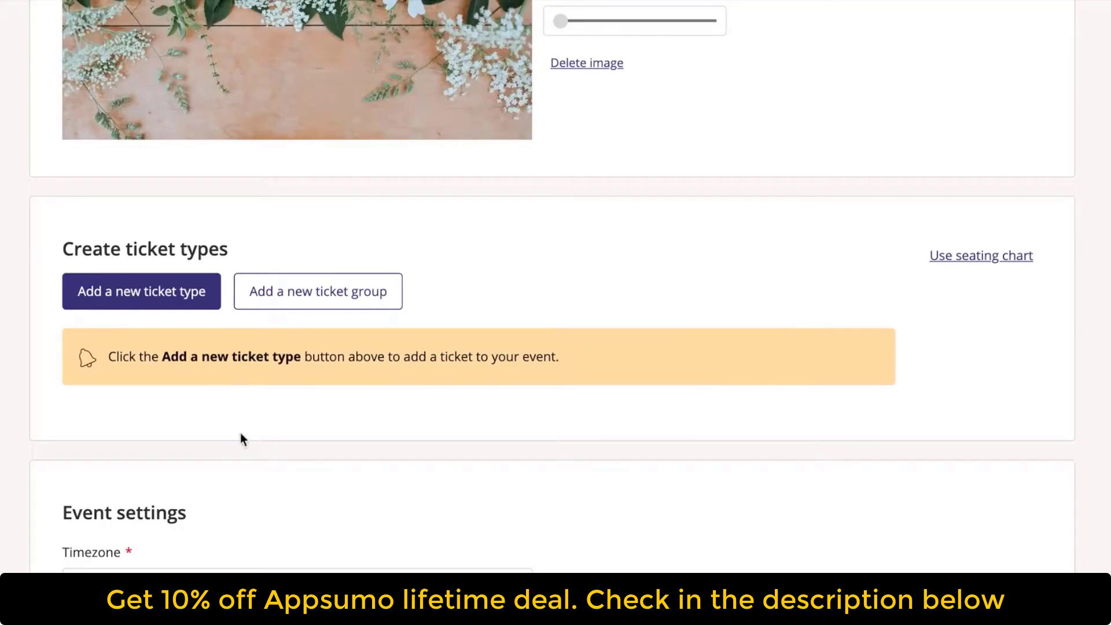
click(102, 308)
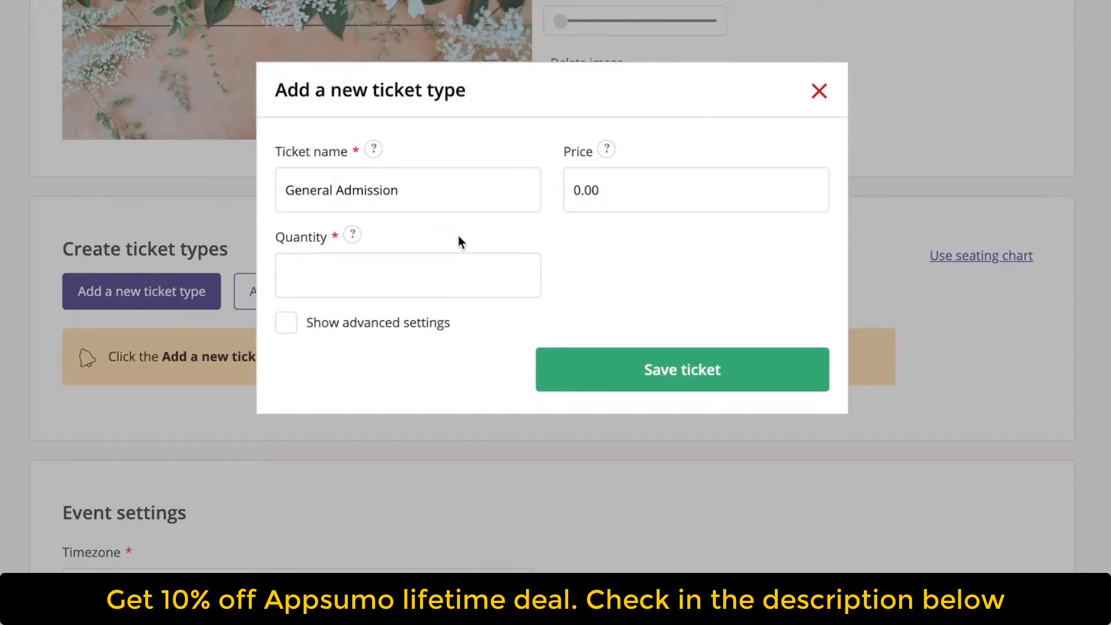
click(285, 328)
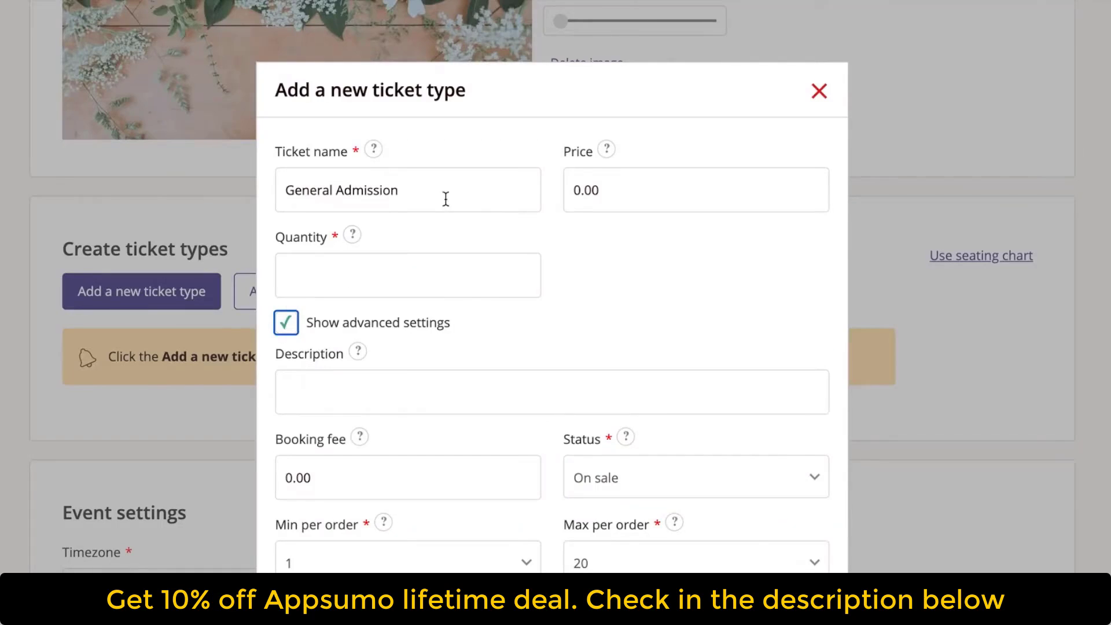
drag(444, 199, 278, 198)
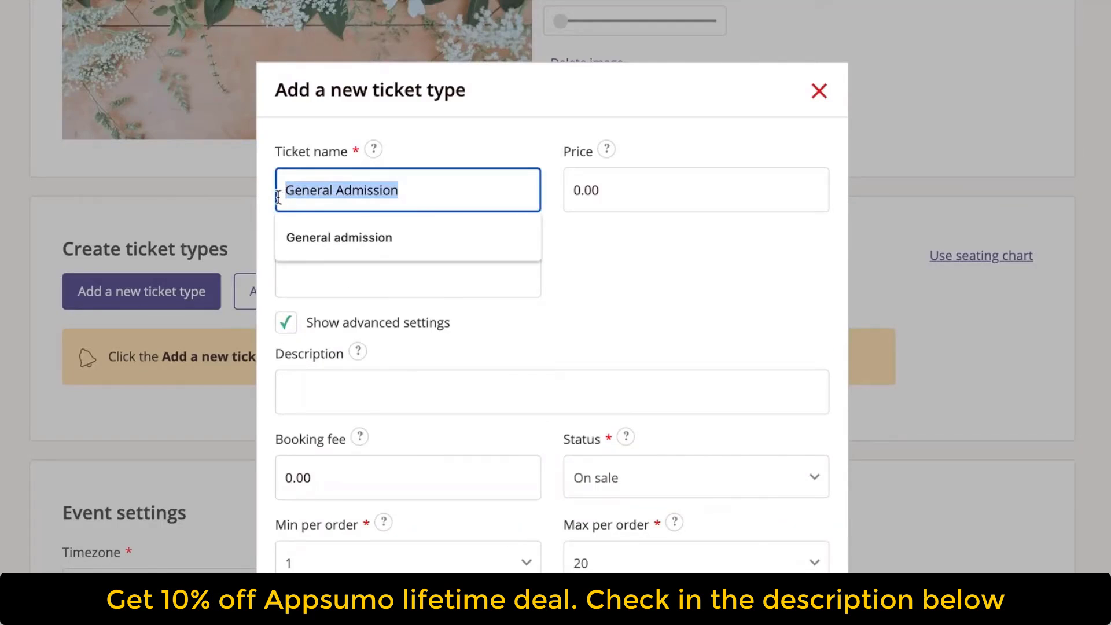
key(BackSpace)
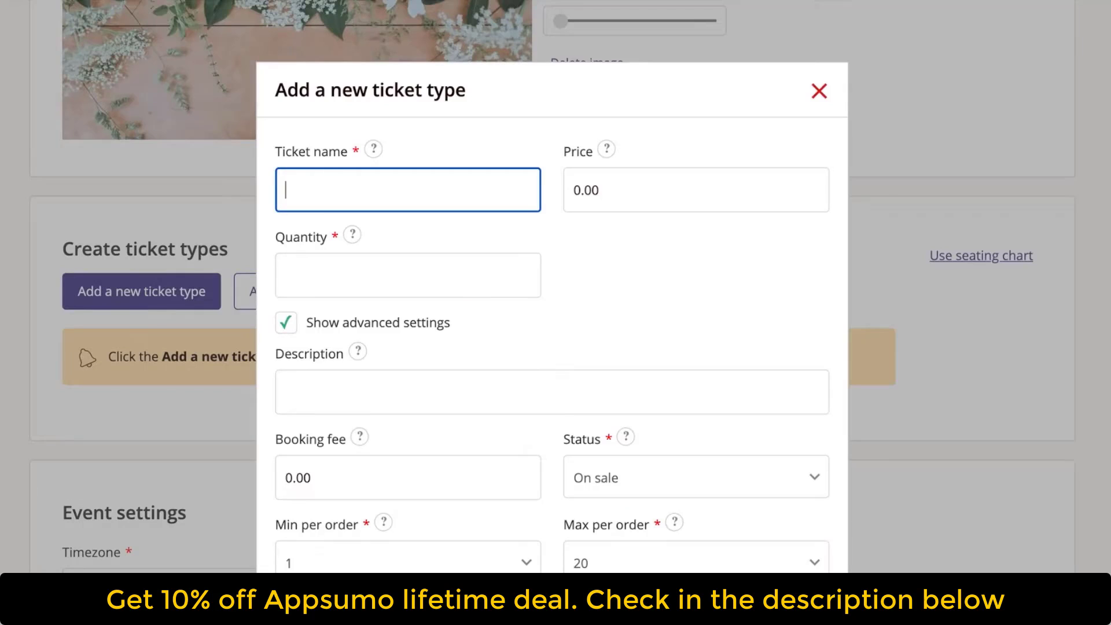
text(Class only)
click(652, 195)
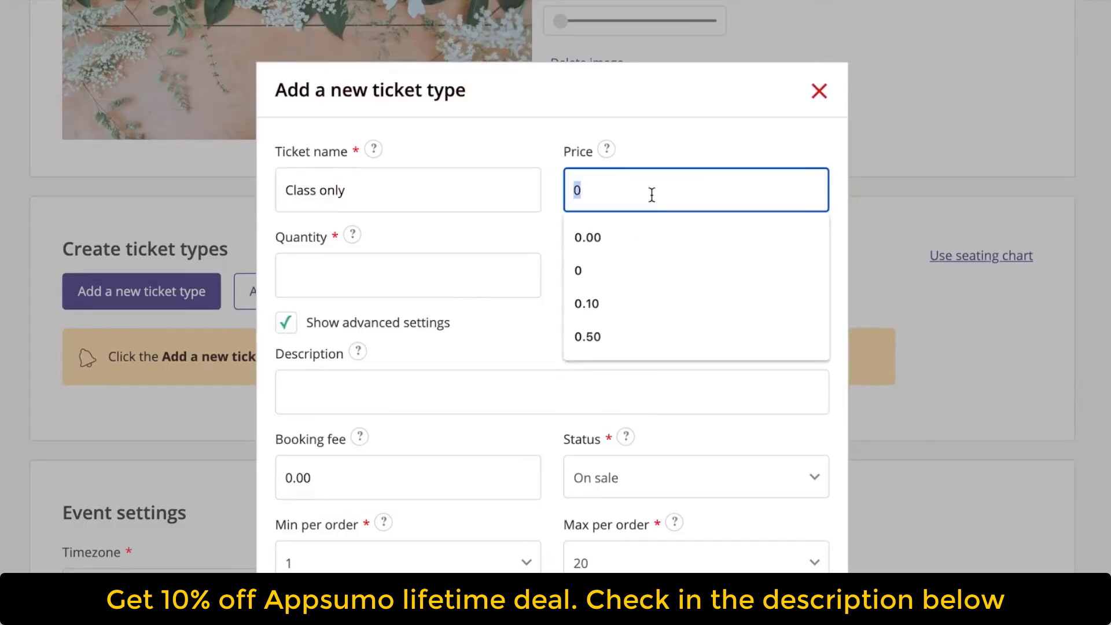
text(5)
click(589, 237)
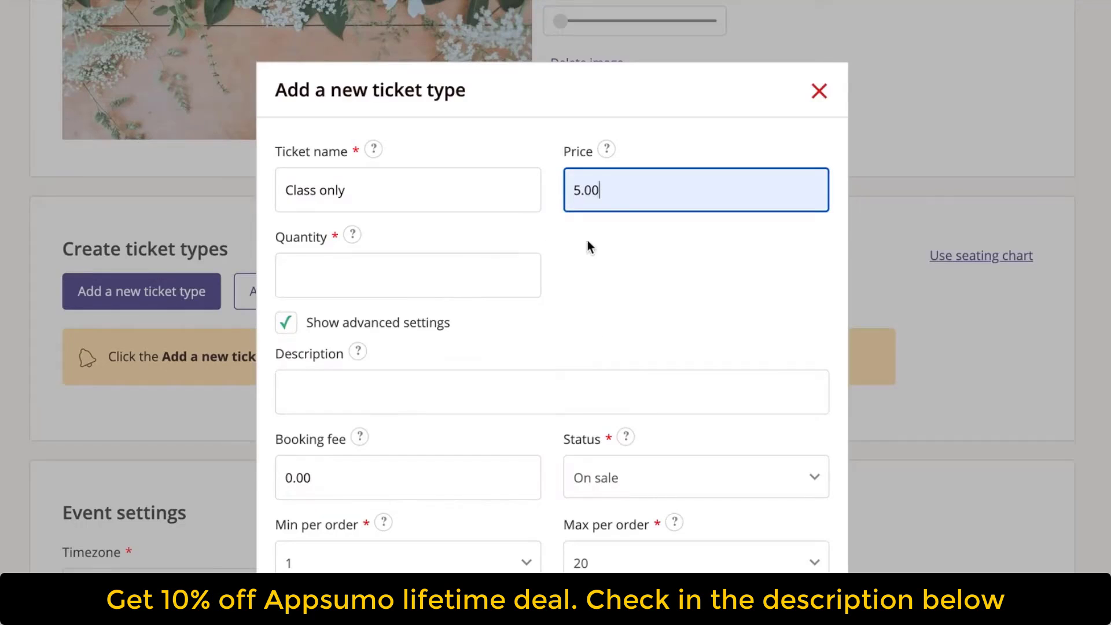
click(471, 266)
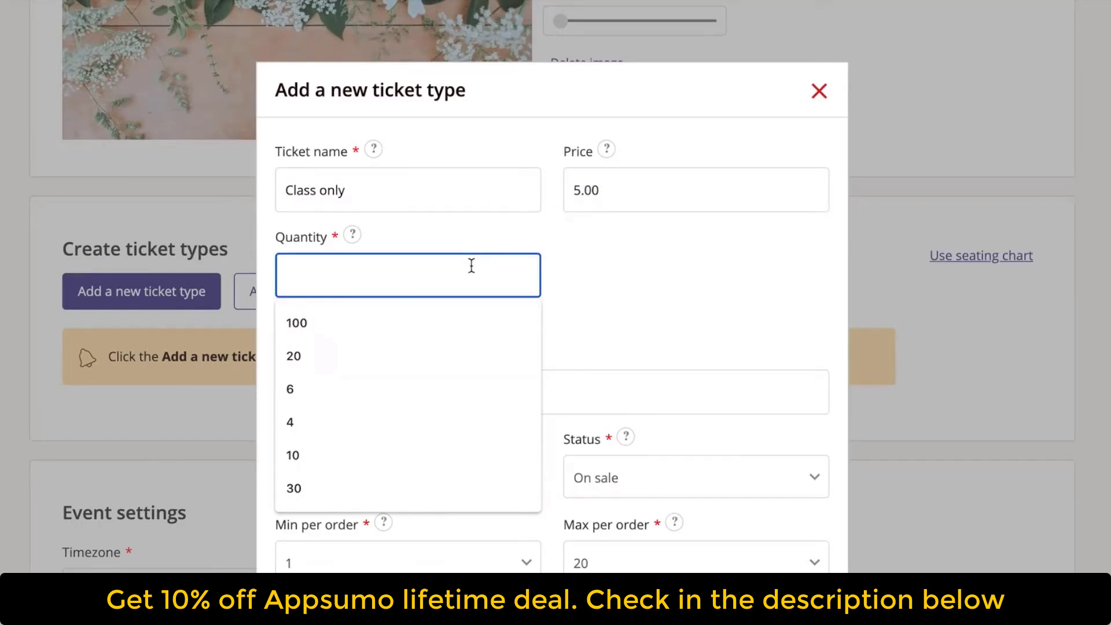
text(30)
click(612, 318)
Step: Describe the ticket as "Admittance to the online class only.", set its booking fee to 0.60 and save it
click(541, 386)
text(Admittance to the online class only )
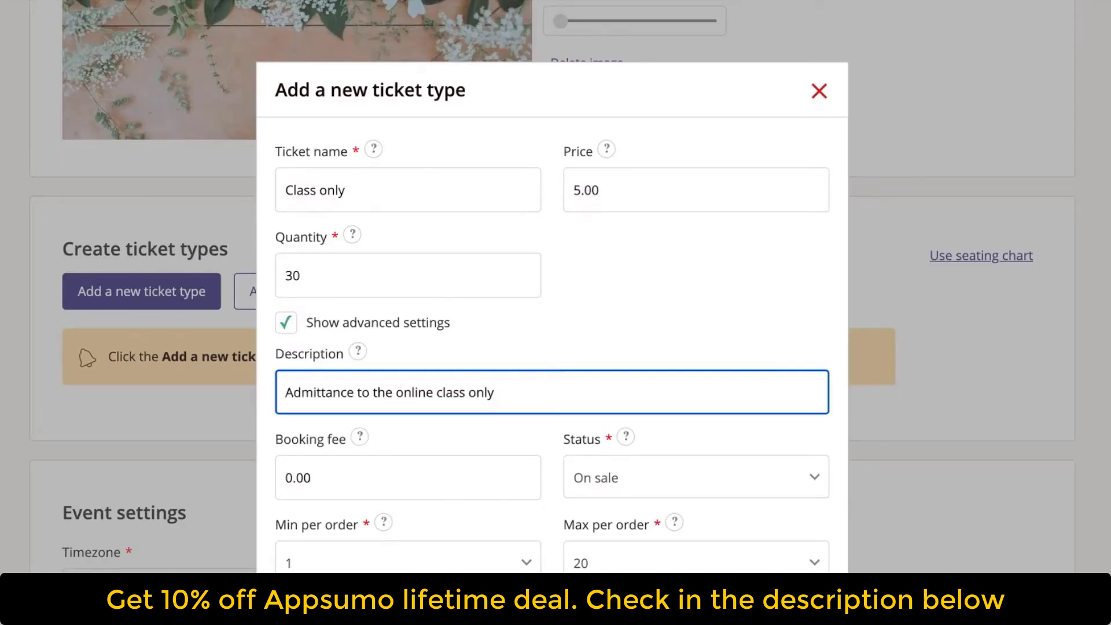
text(.)
scroll(509, 405, down, 3)
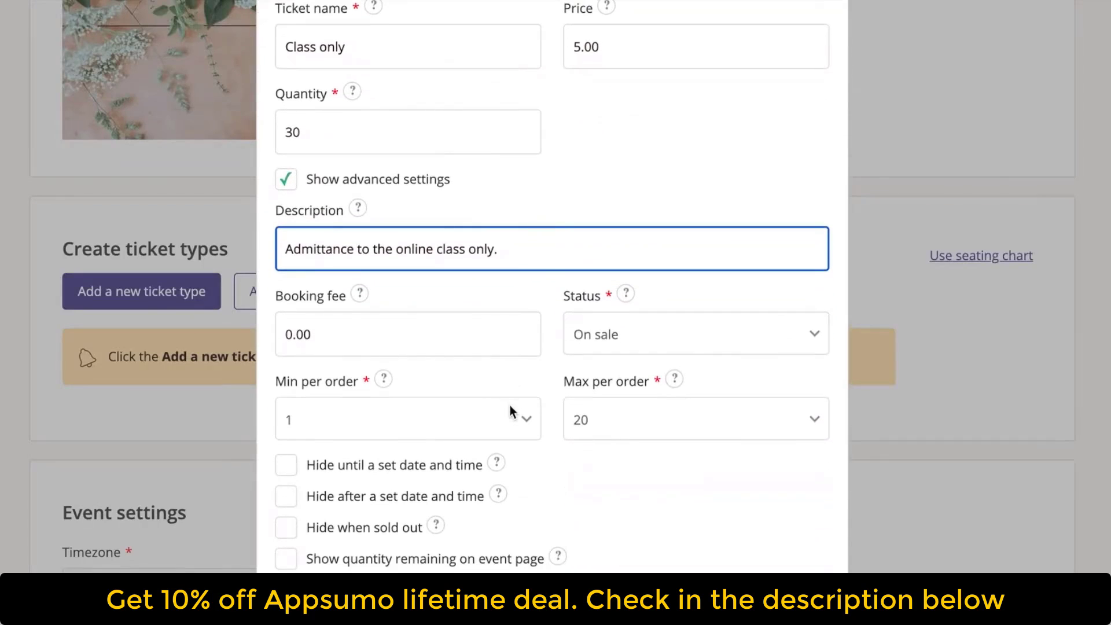
click(508, 380)
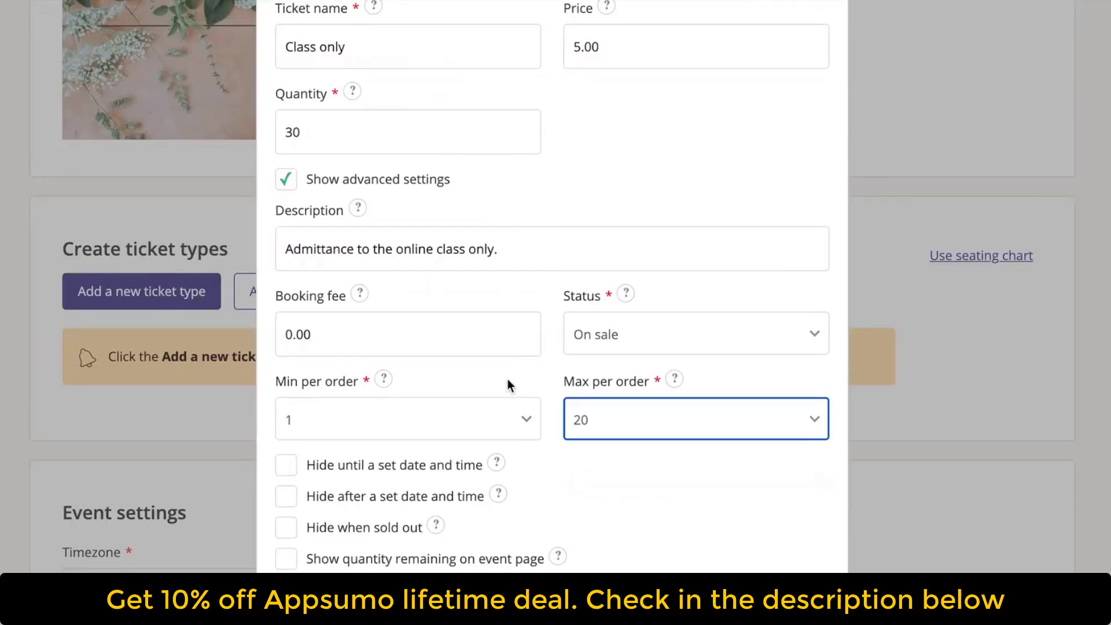
click(452, 338)
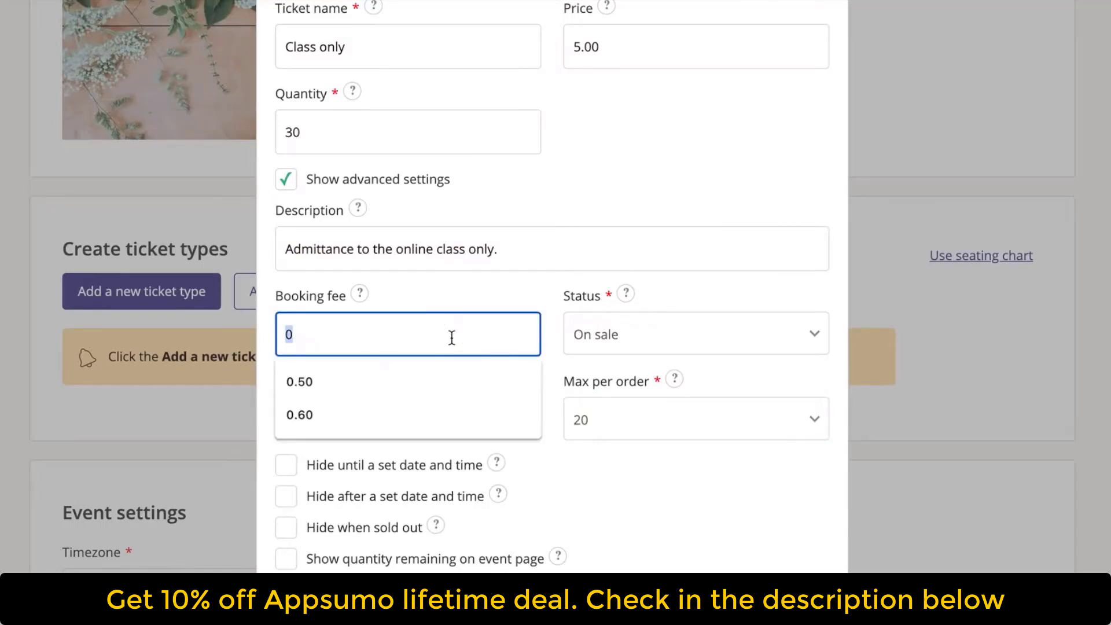
click(440, 415)
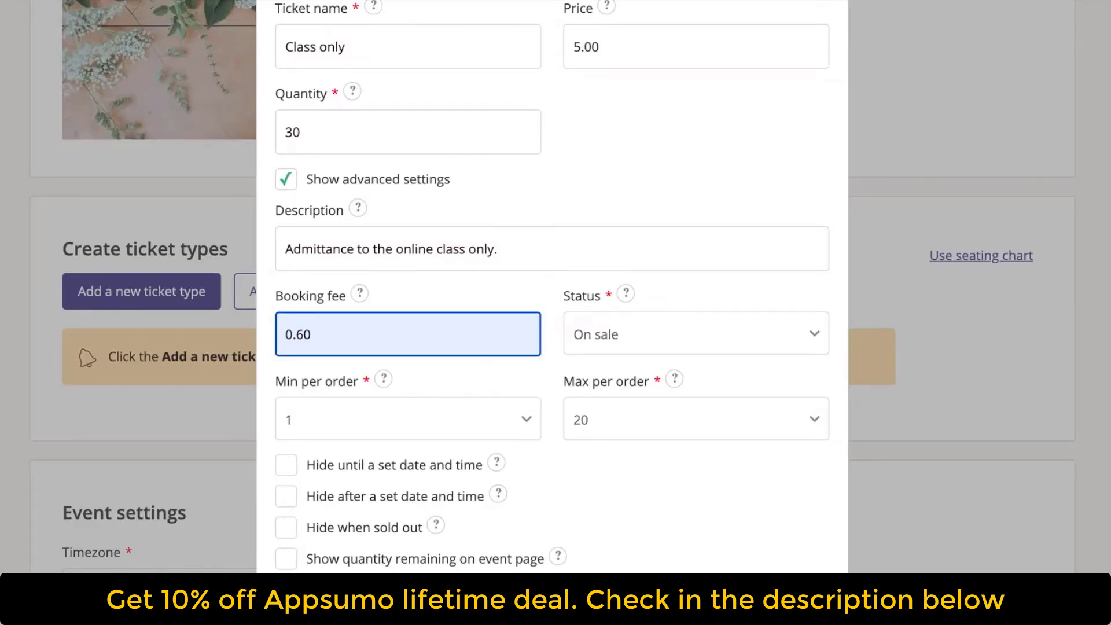
click(688, 594)
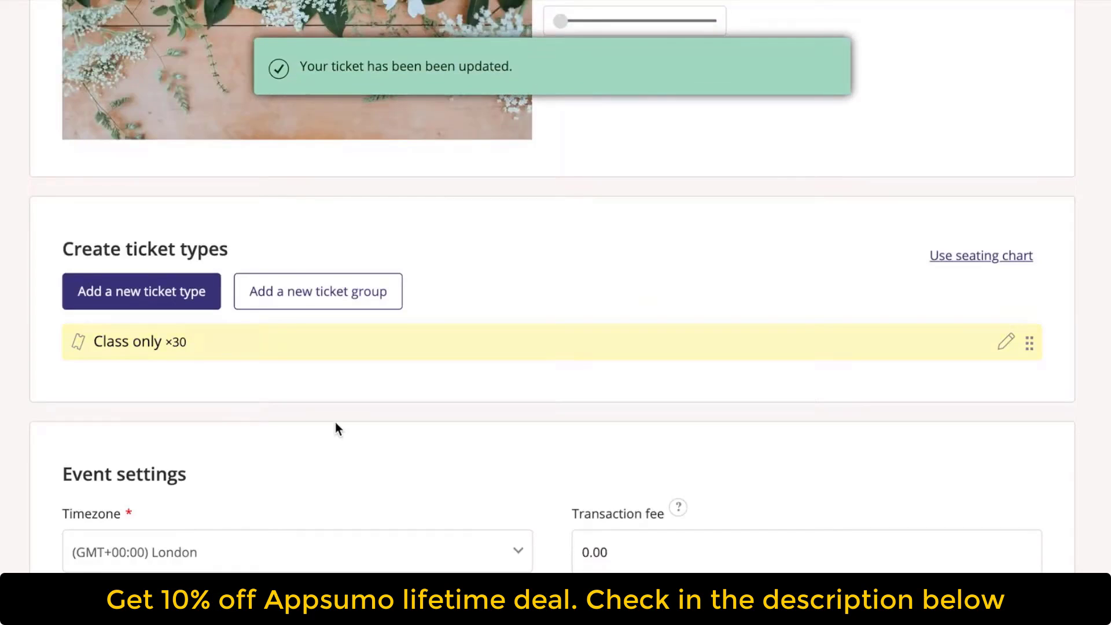
Step: Add a second ticket type named "Class with yoga mat" with a price of 15.00 and a quantity of 10
click(149, 294)
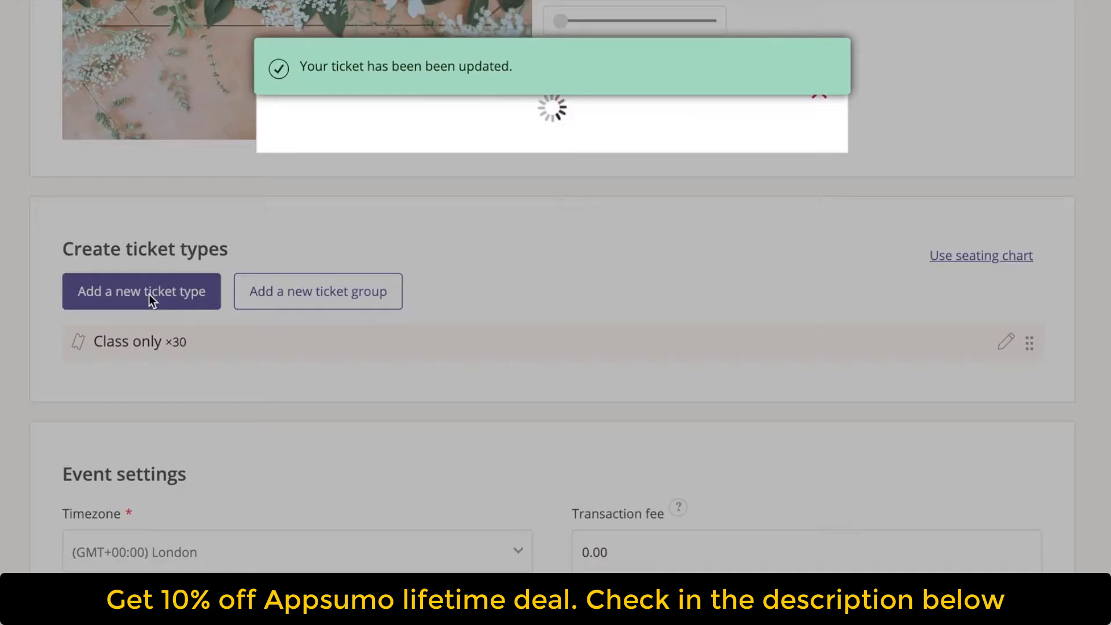
click(335, 203)
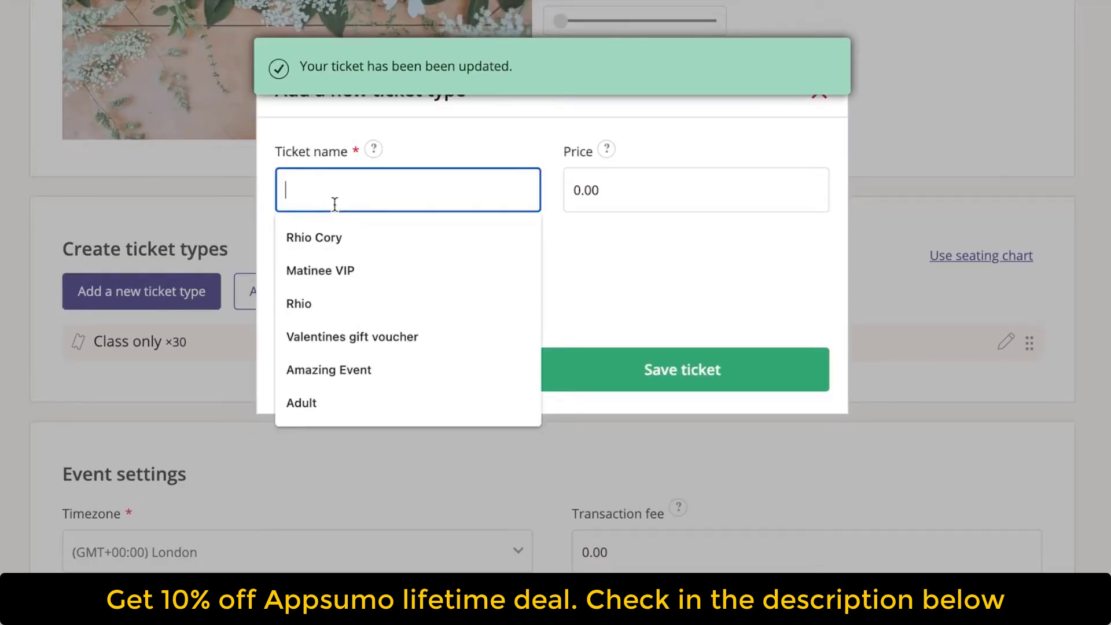
text(Class with )
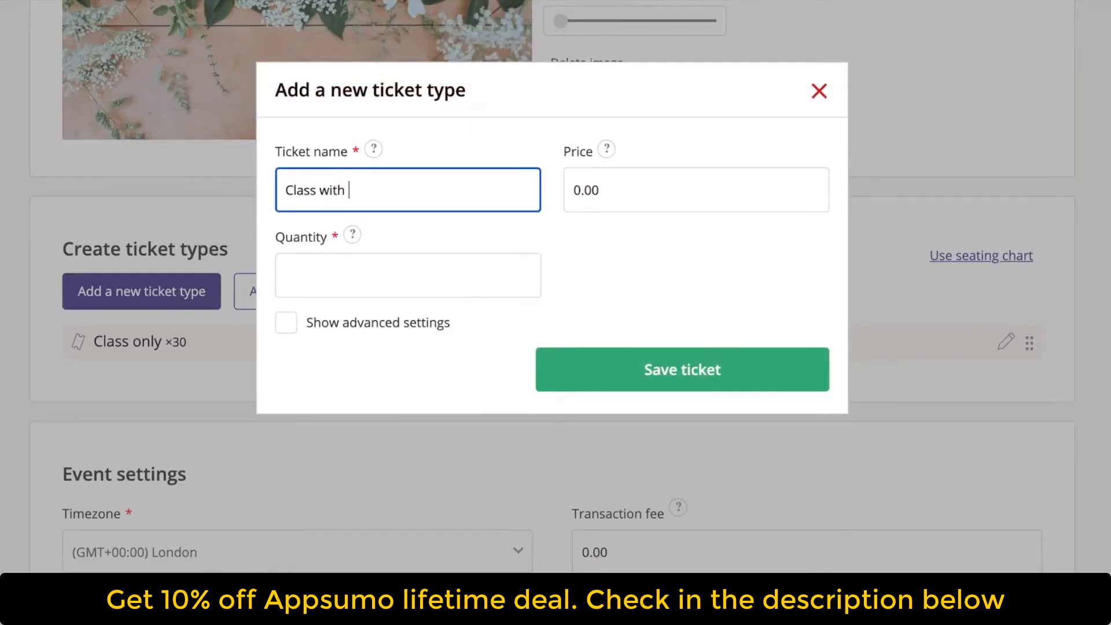
text(yoga mat)
click(640, 197)
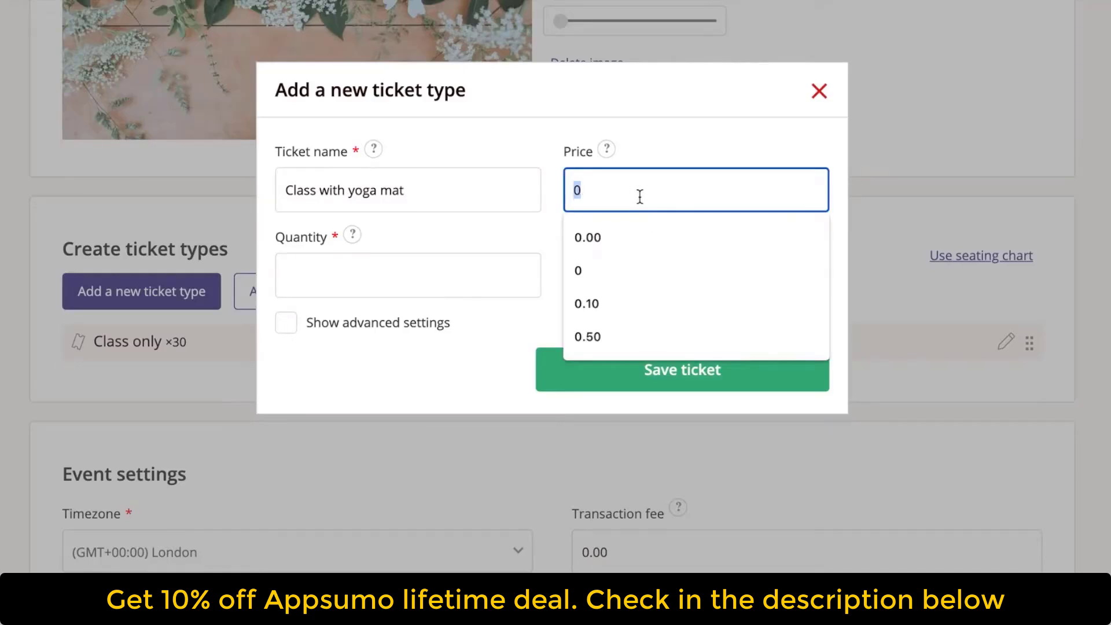
text(15)
click(485, 267)
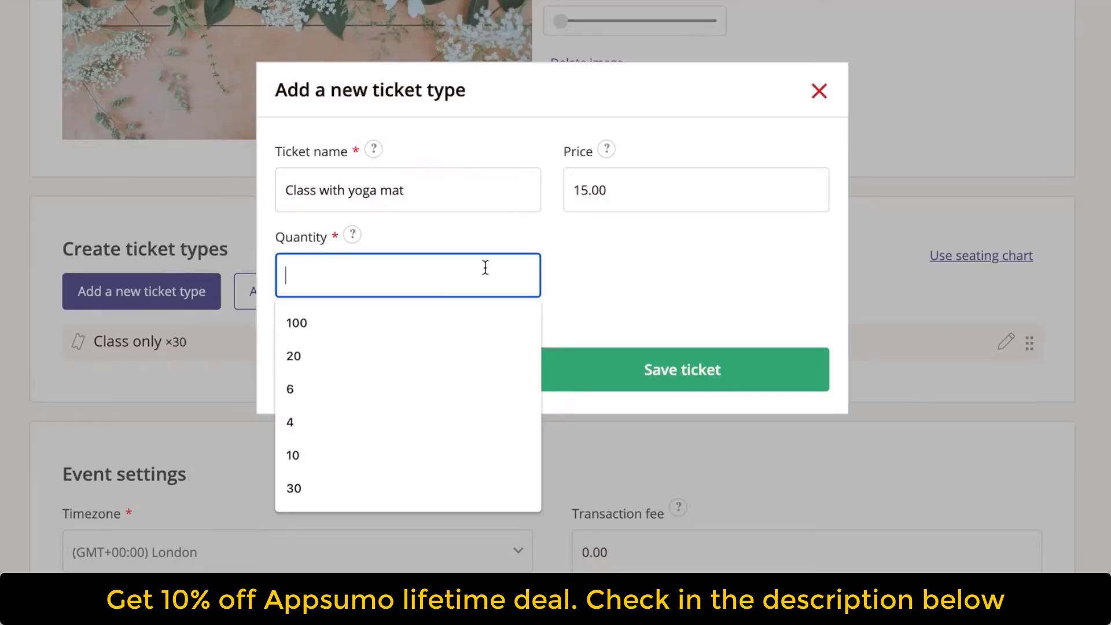
text(10)
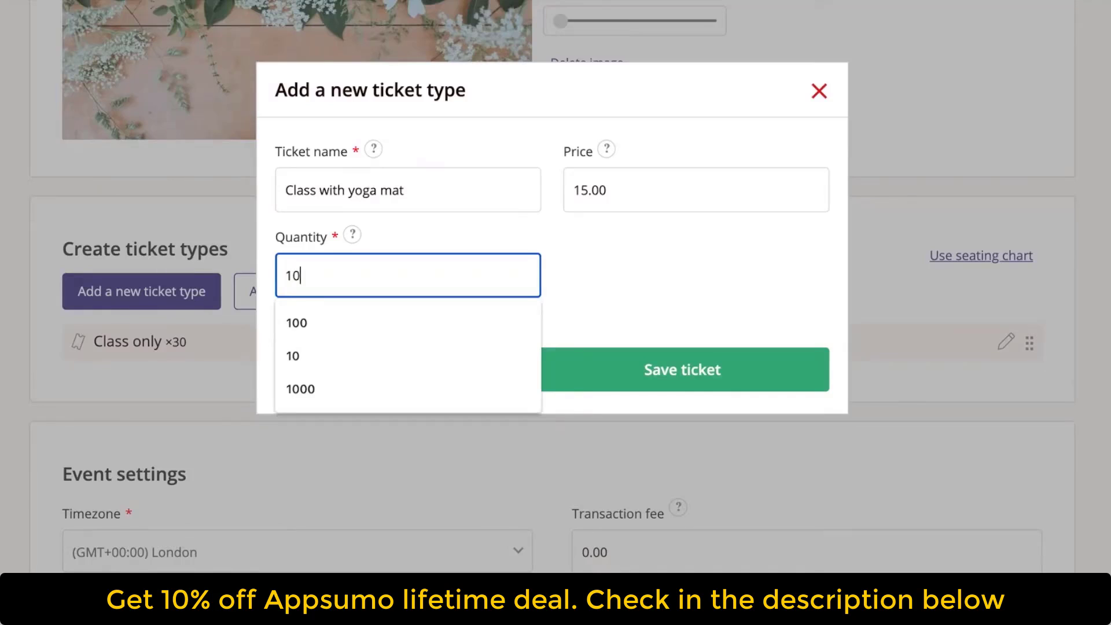
click(620, 270)
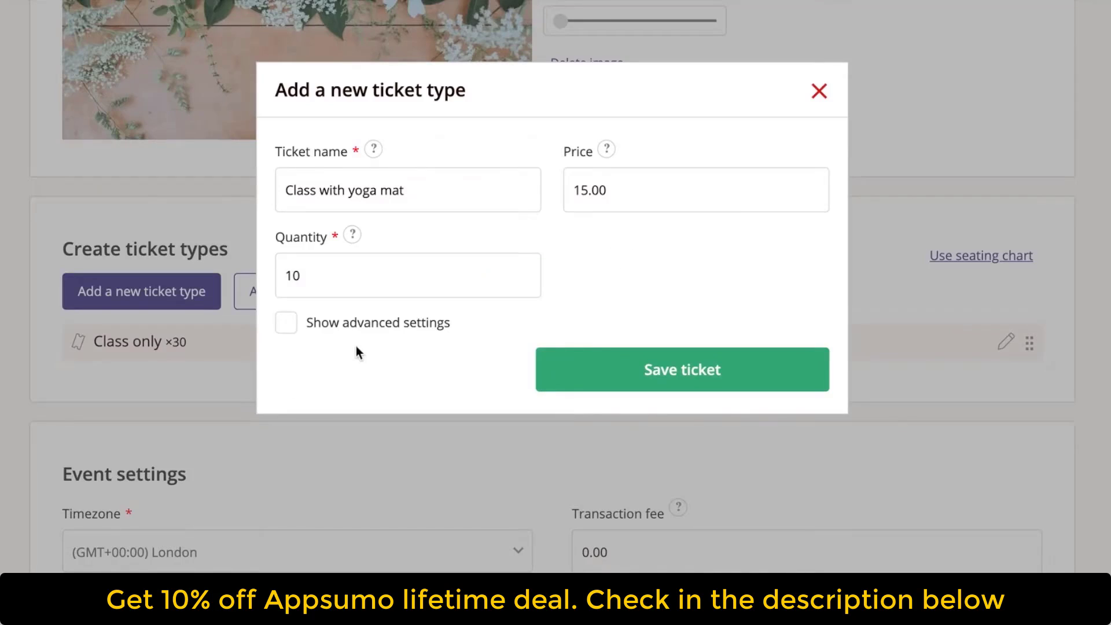
Step: In its advanced settings, enter the description "Admittance to the class with a mat sent beforehand.", booking fee 0.60 and a maximum of 1 per order
click(286, 322)
click(350, 388)
text(Admittance to the class with a mat sent before)
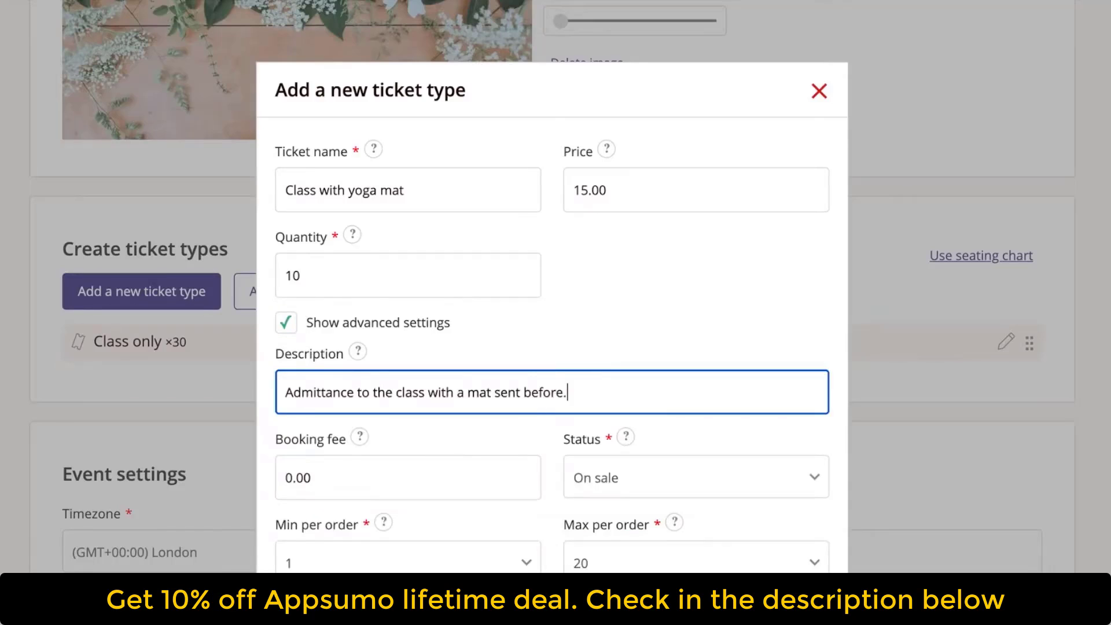
text(hand.)
click(416, 463)
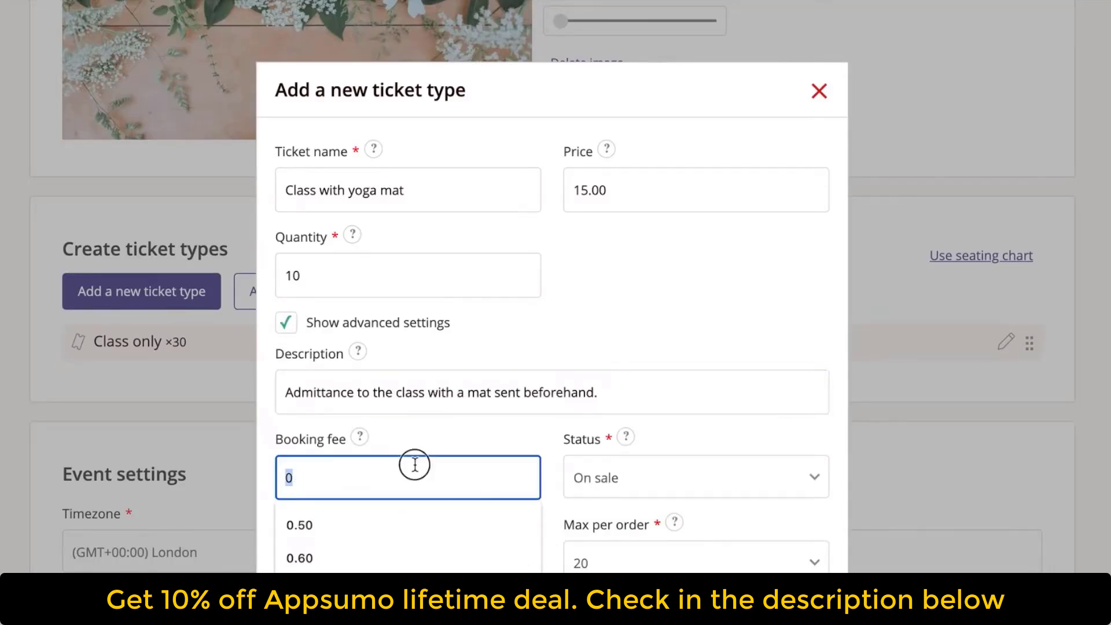
click(348, 559)
scroll(657, 384, down, 2)
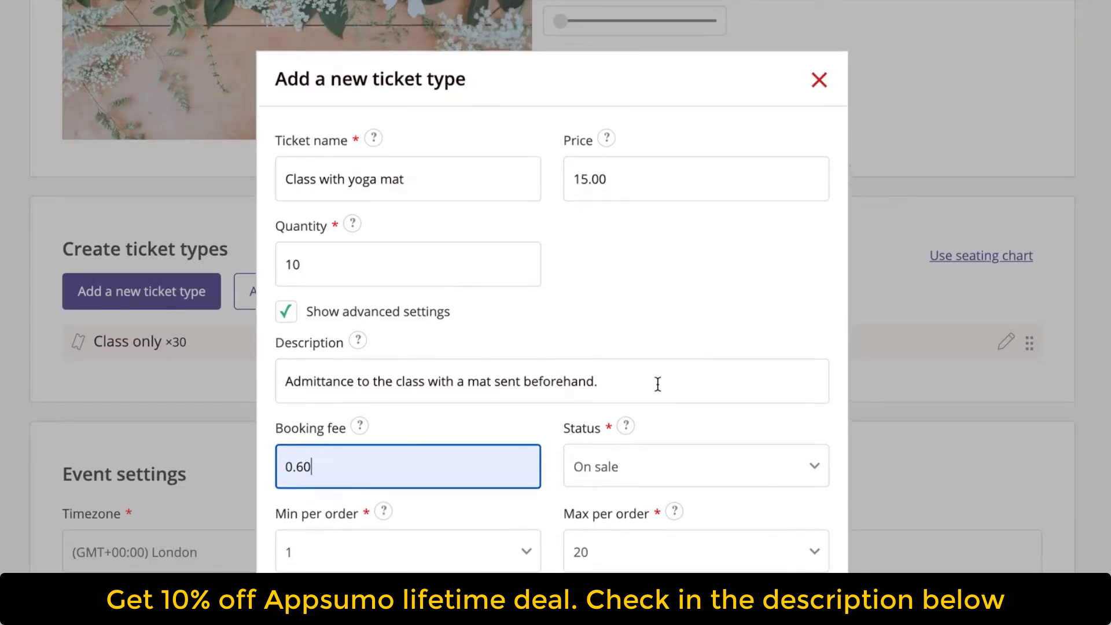
click(640, 418)
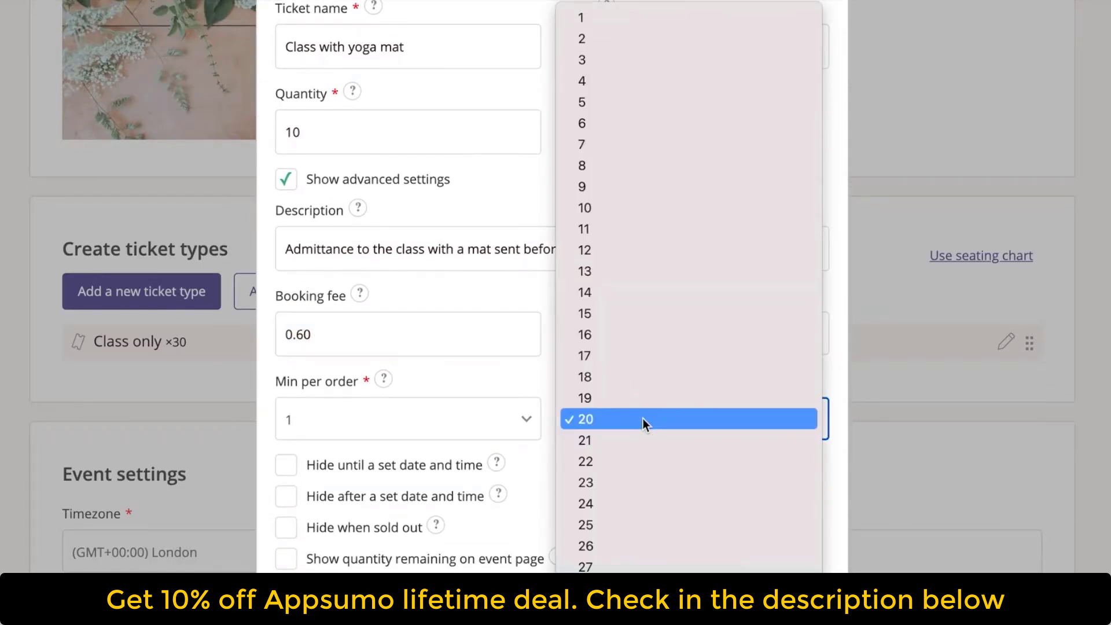
click(611, 19)
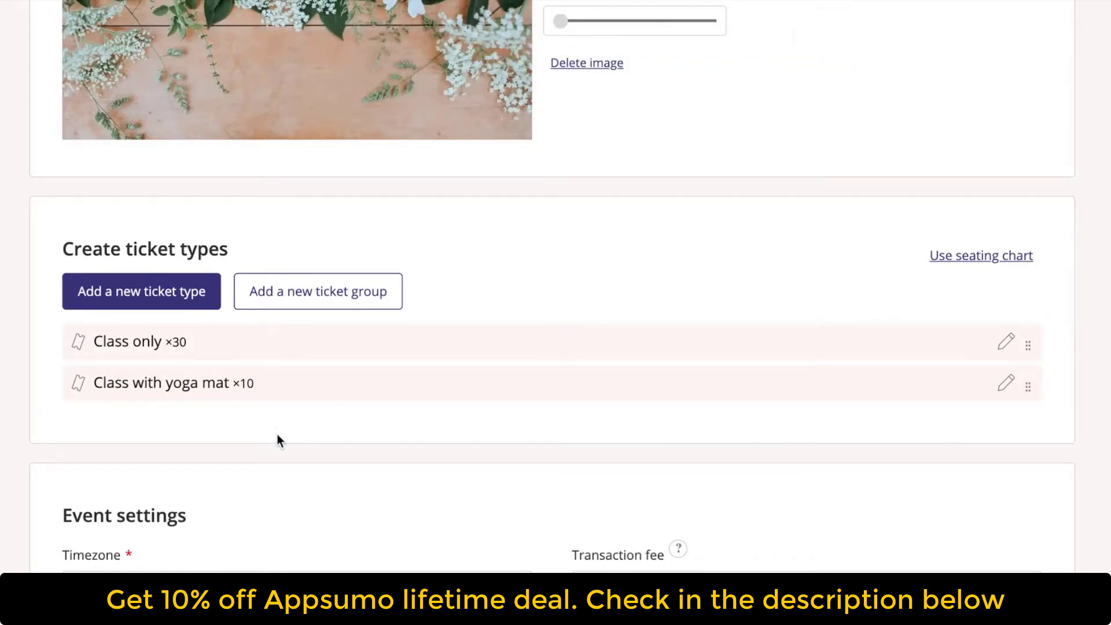
Step: Create a ticket group titled "Mat selection:" containing both ticket types, with a maximum of 30 tickets sold, and save it
click(300, 292)
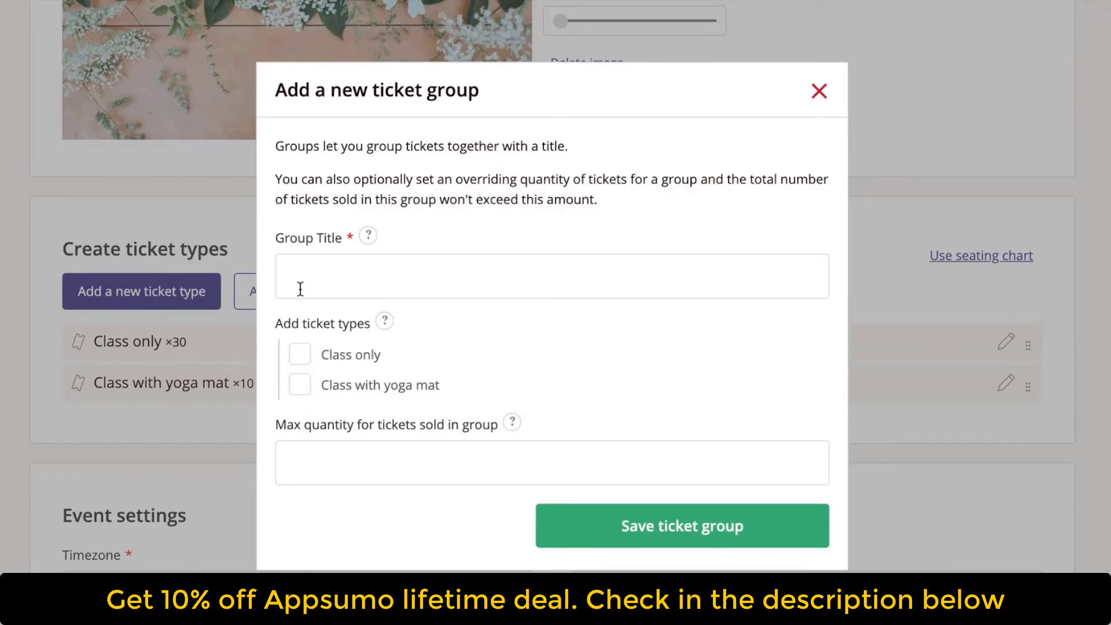
click(330, 288)
text(M)
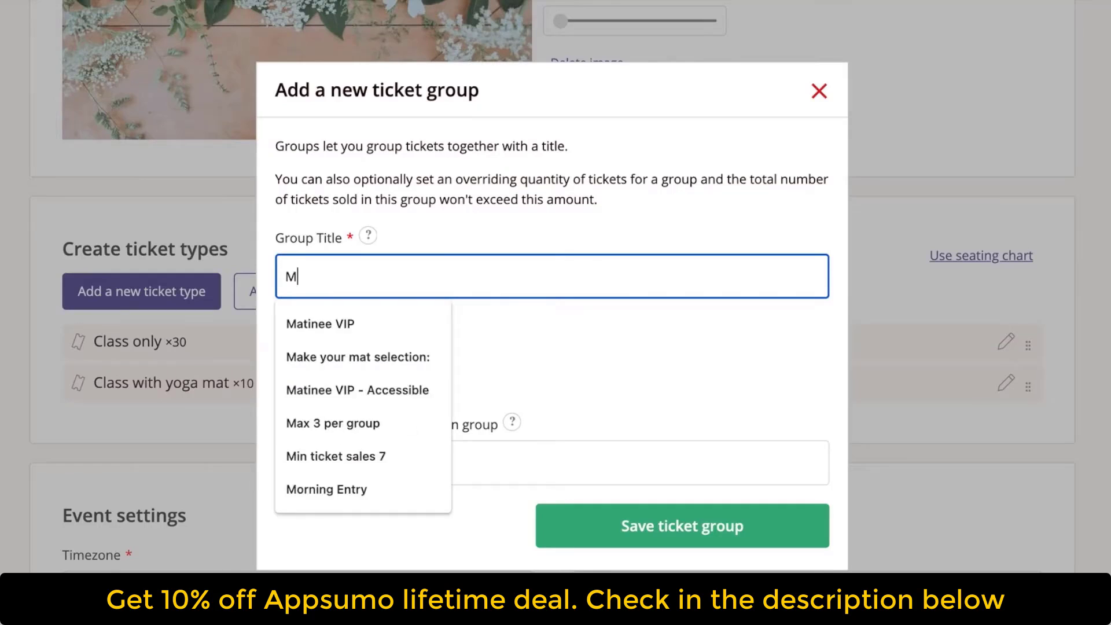
text(at selection:)
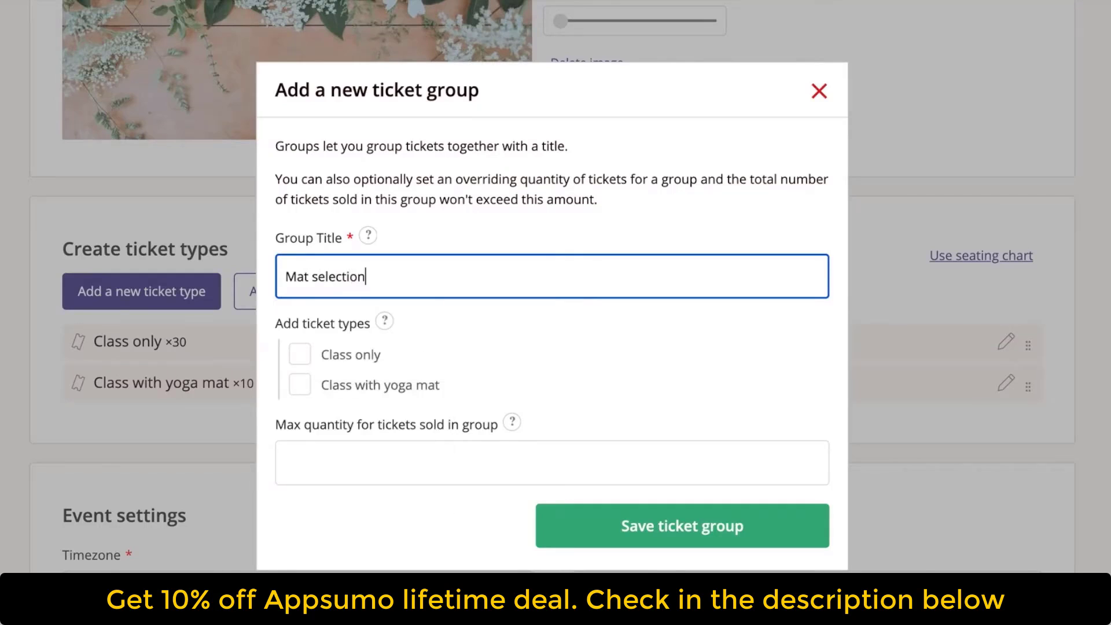
click(301, 354)
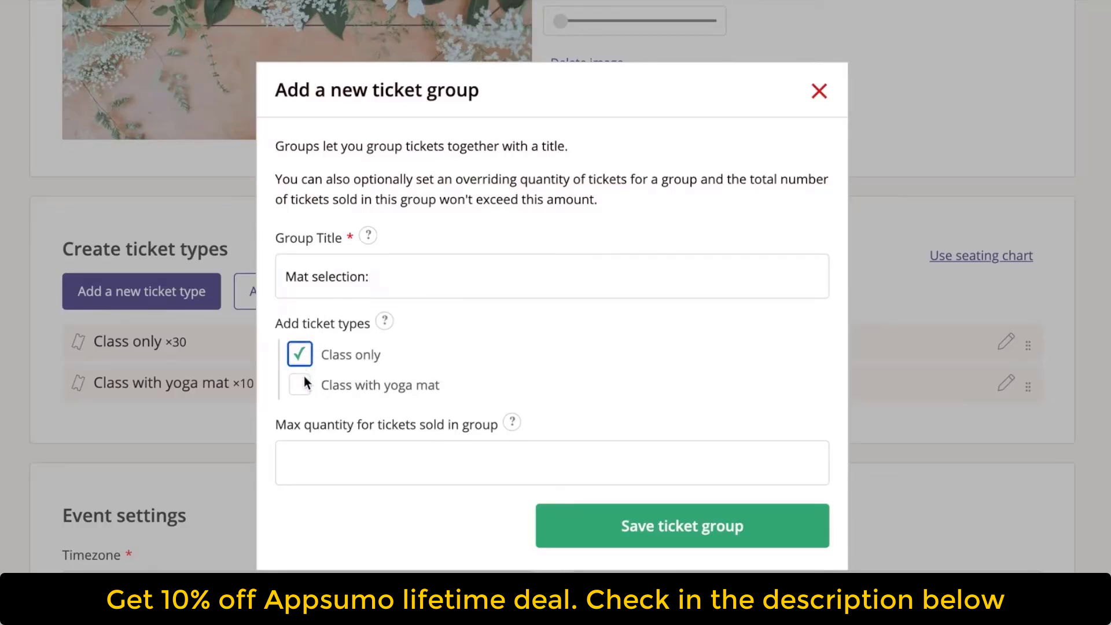
click(304, 383)
click(437, 468)
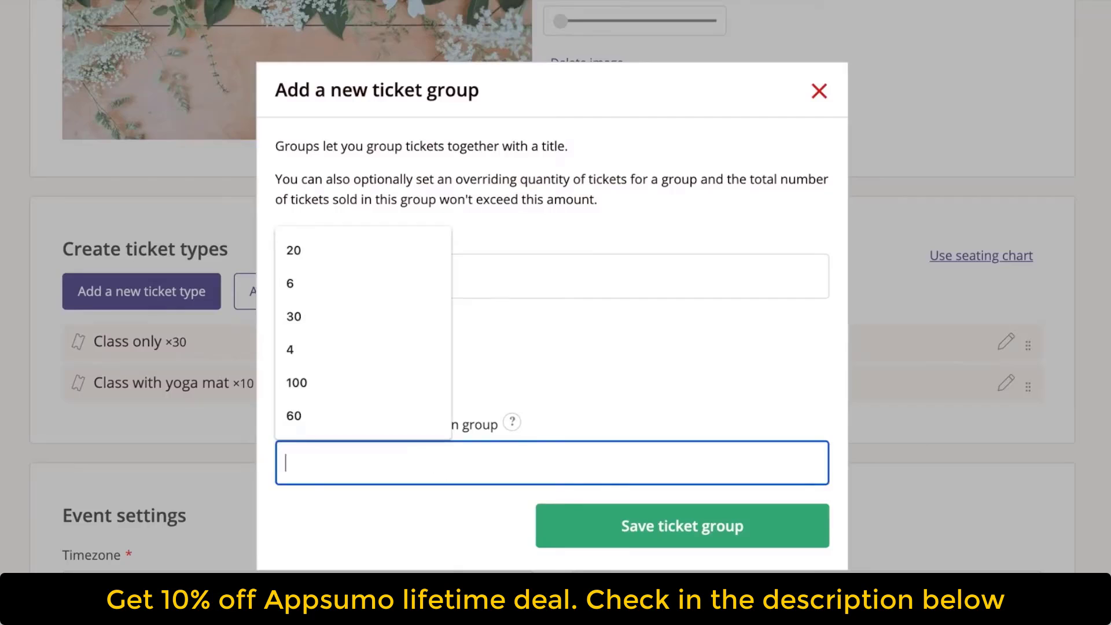
text(30)
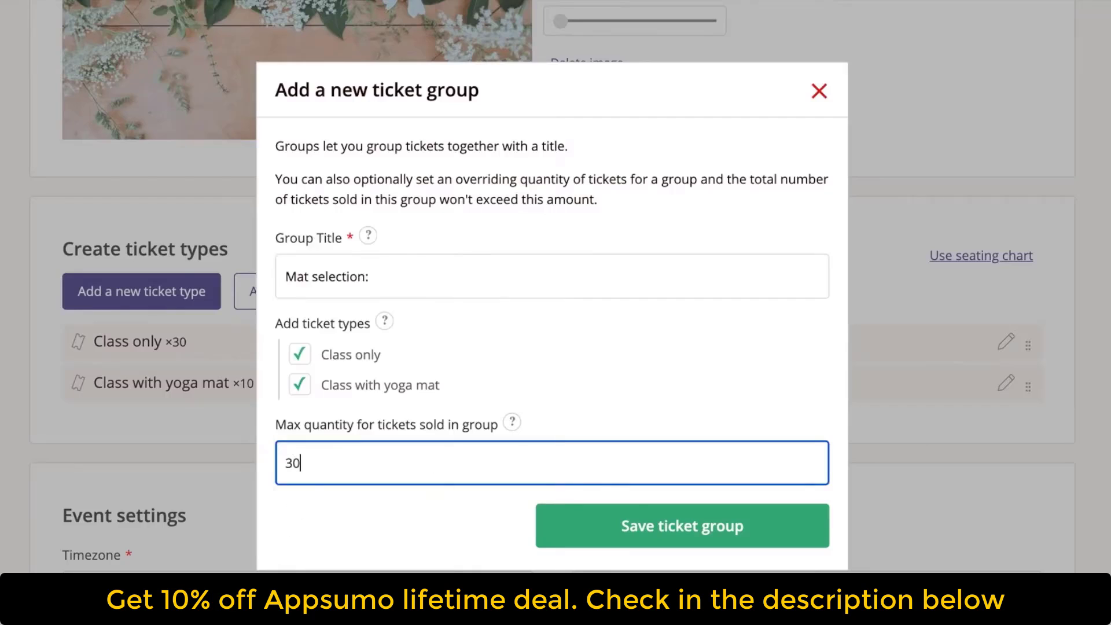
click(684, 531)
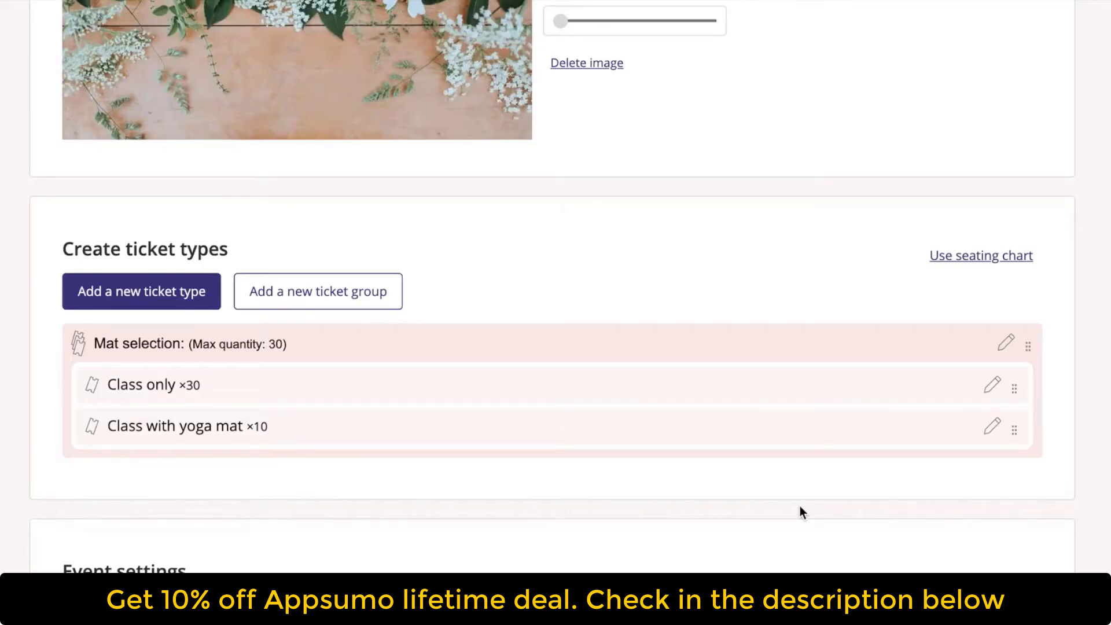
Step: Review the event settings, checking the timezone choices and the options for letting customers make a donation
scroll(800, 506, down, 1)
scroll(801, 511, down, 2)
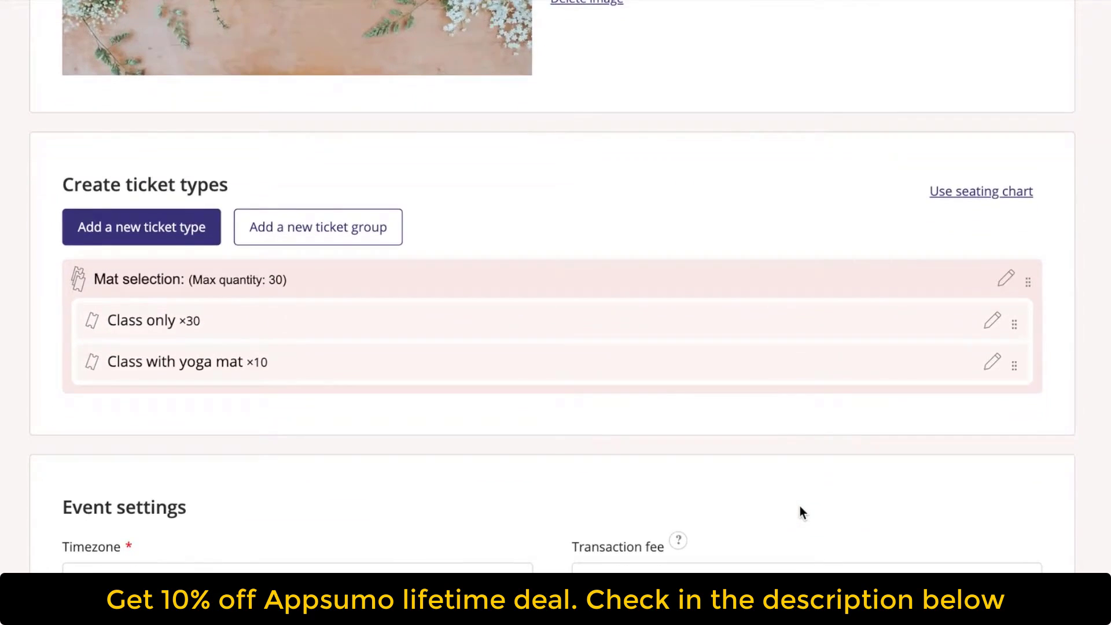
scroll(800, 512, down, 1)
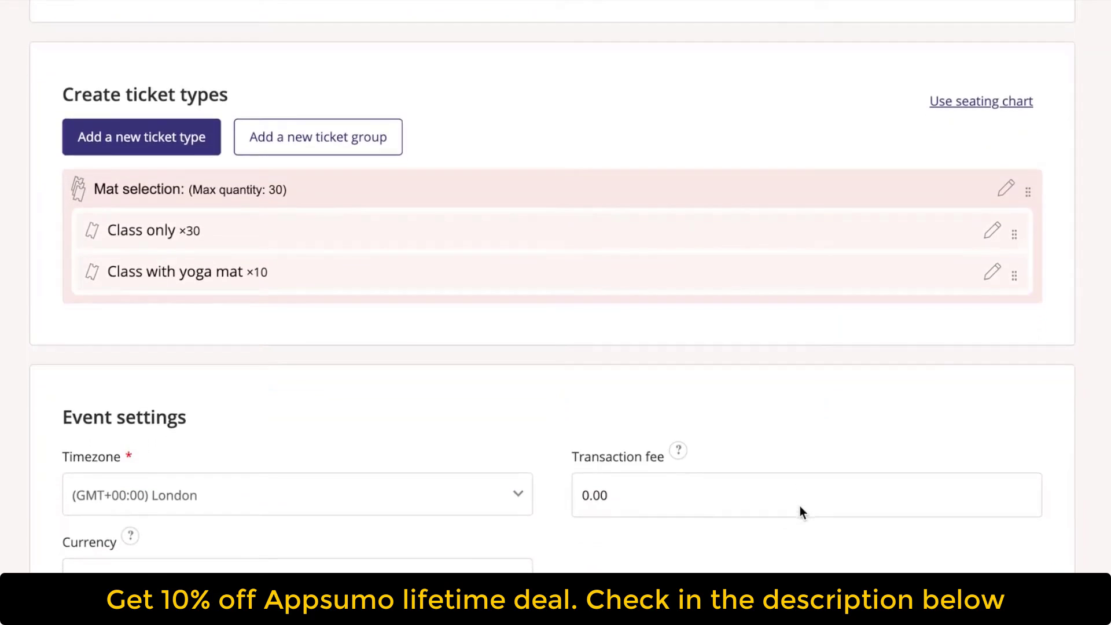
scroll(799, 509, down, 3)
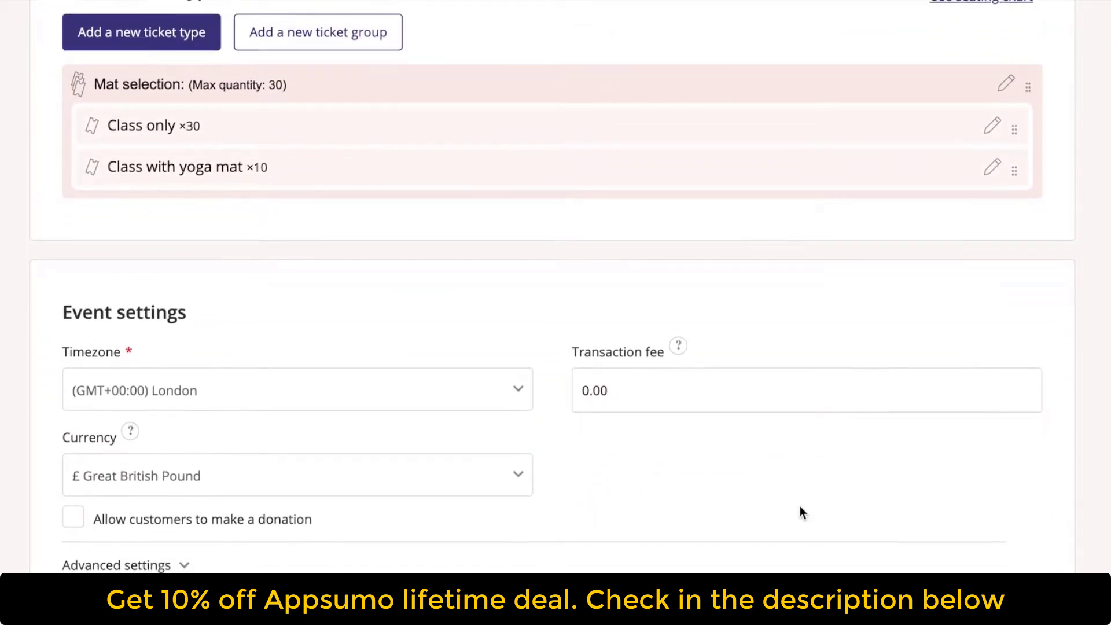
scroll(800, 512, down, 1)
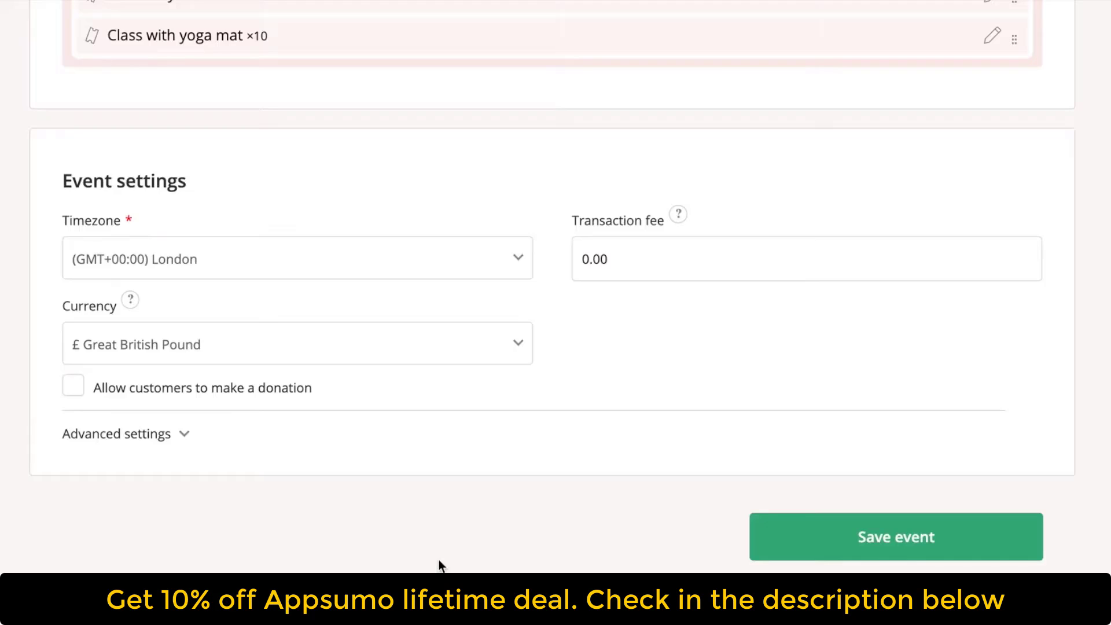
click(467, 265)
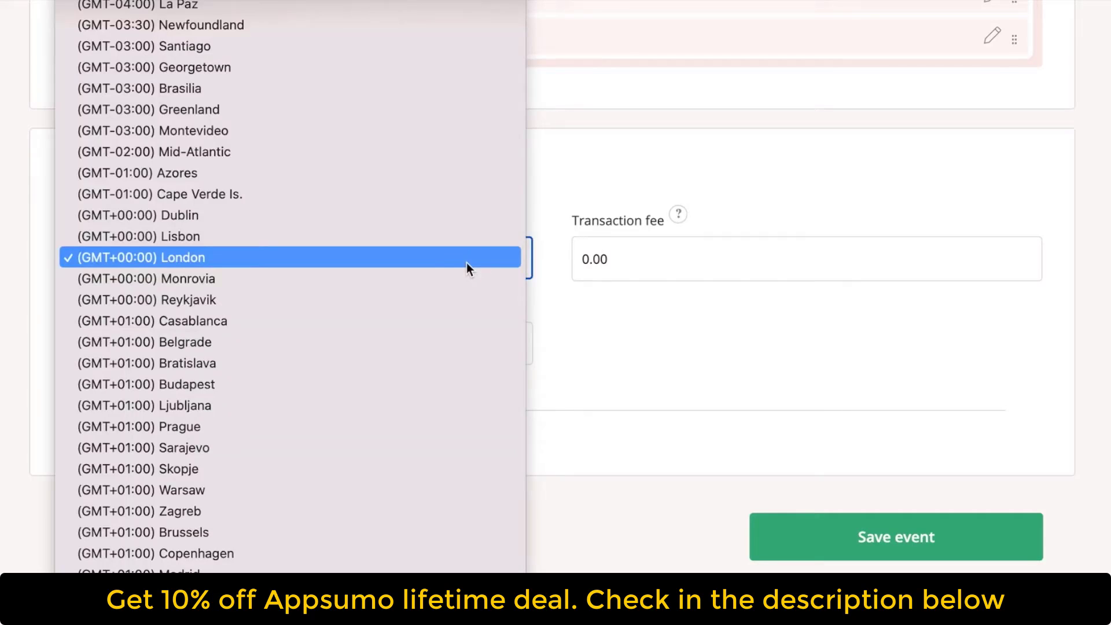
click(467, 263)
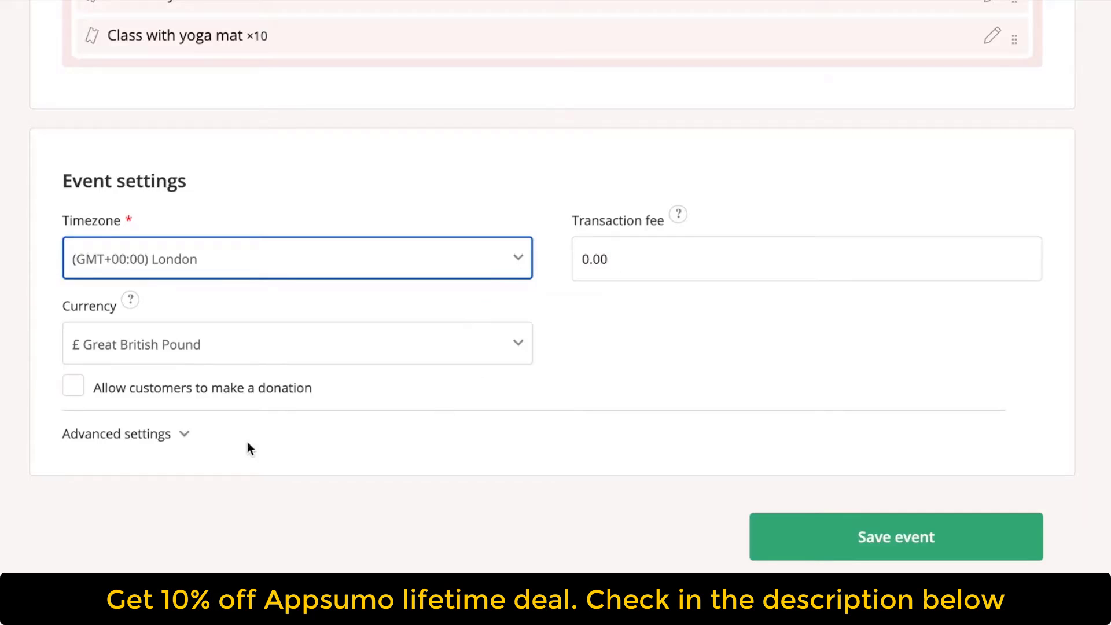
click(69, 390)
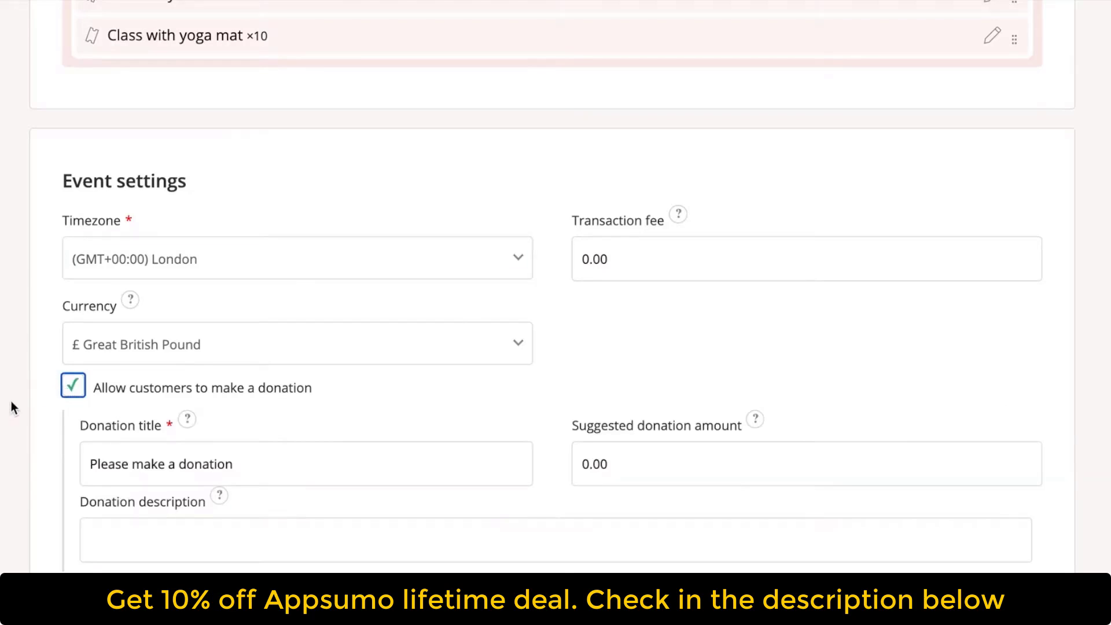
click(77, 394)
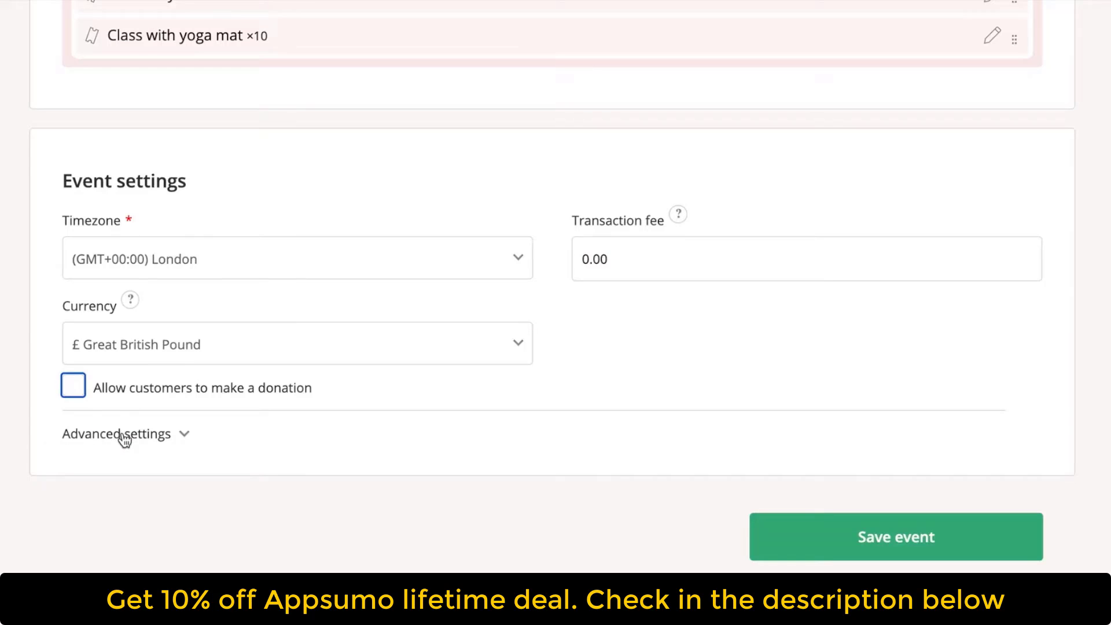
Step: In the event's advanced settings, set the custom event button and page title text to "Book a session"
click(98, 440)
scroll(99, 441, down, 3)
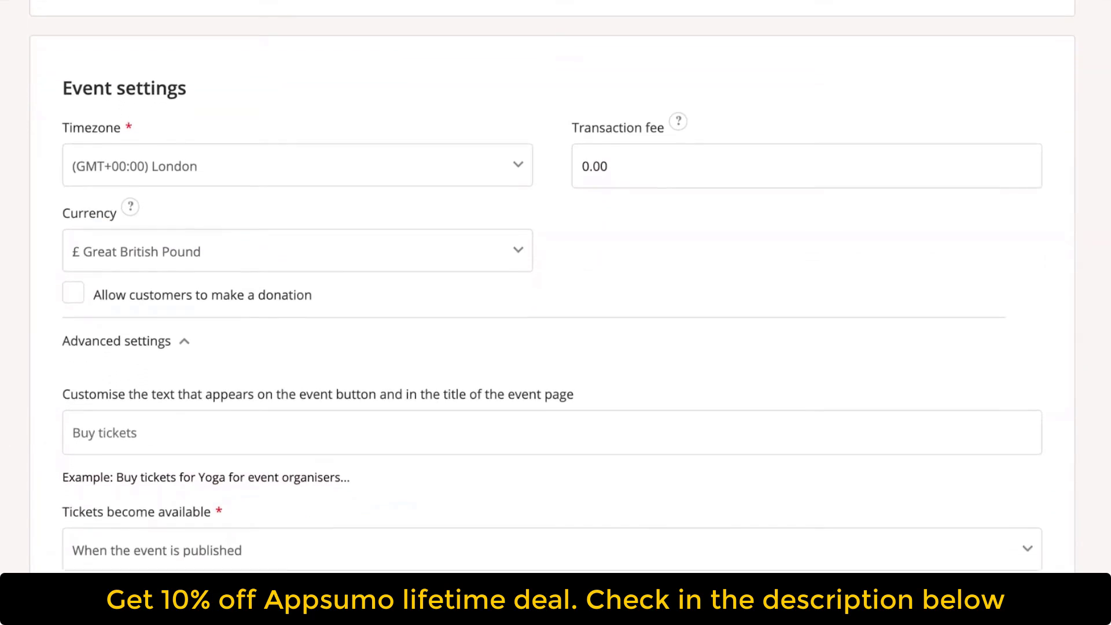
scroll(553, 286, down, 1)
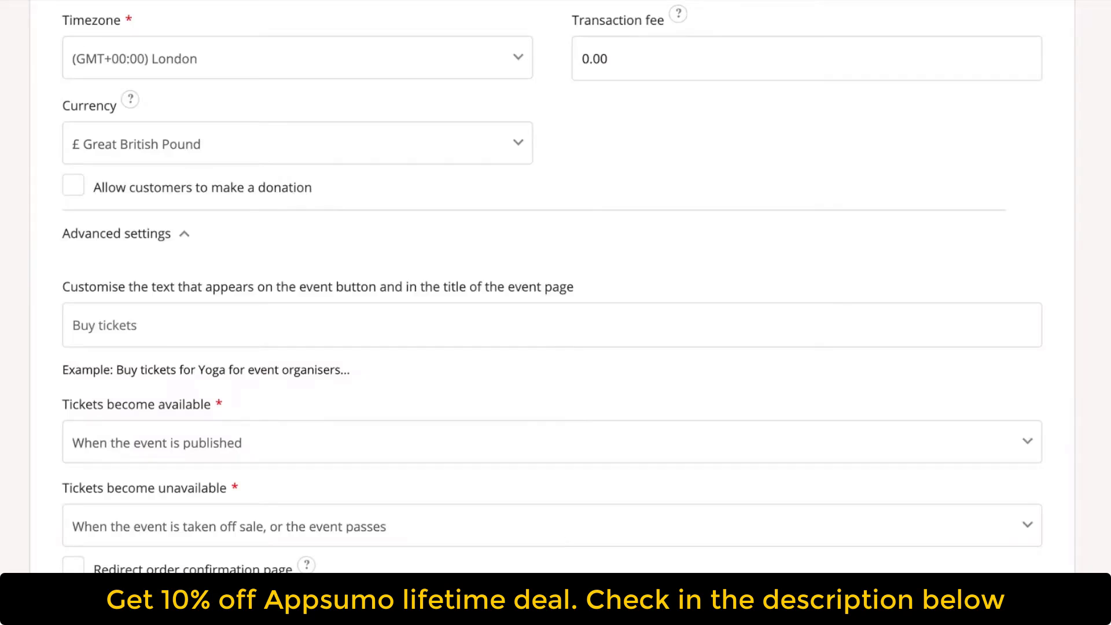
click(160, 340)
text(Book a session)
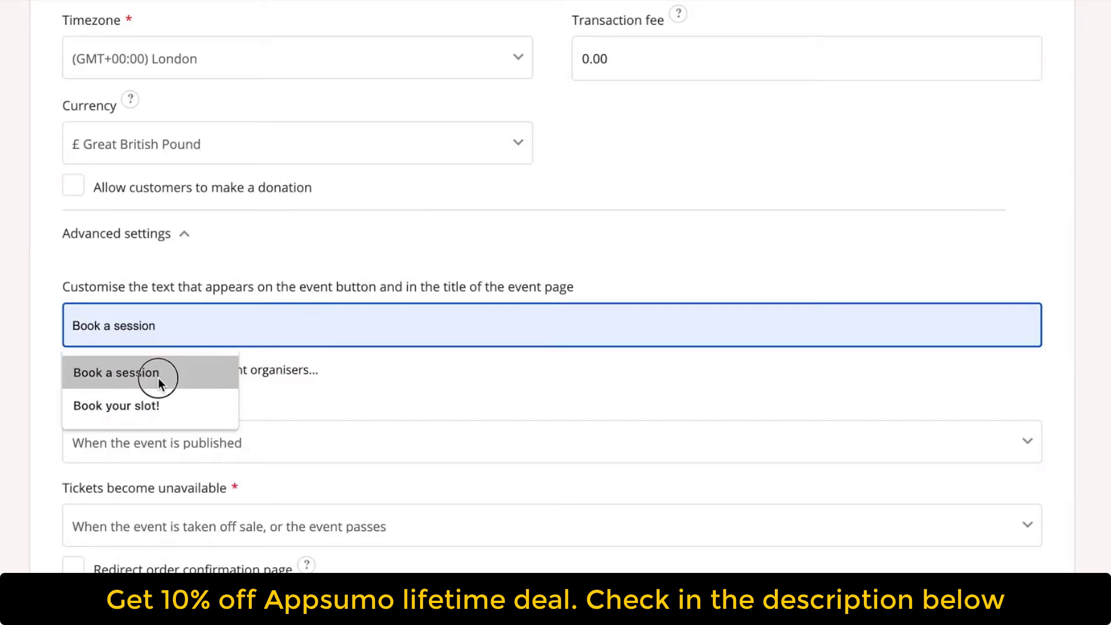
click(156, 377)
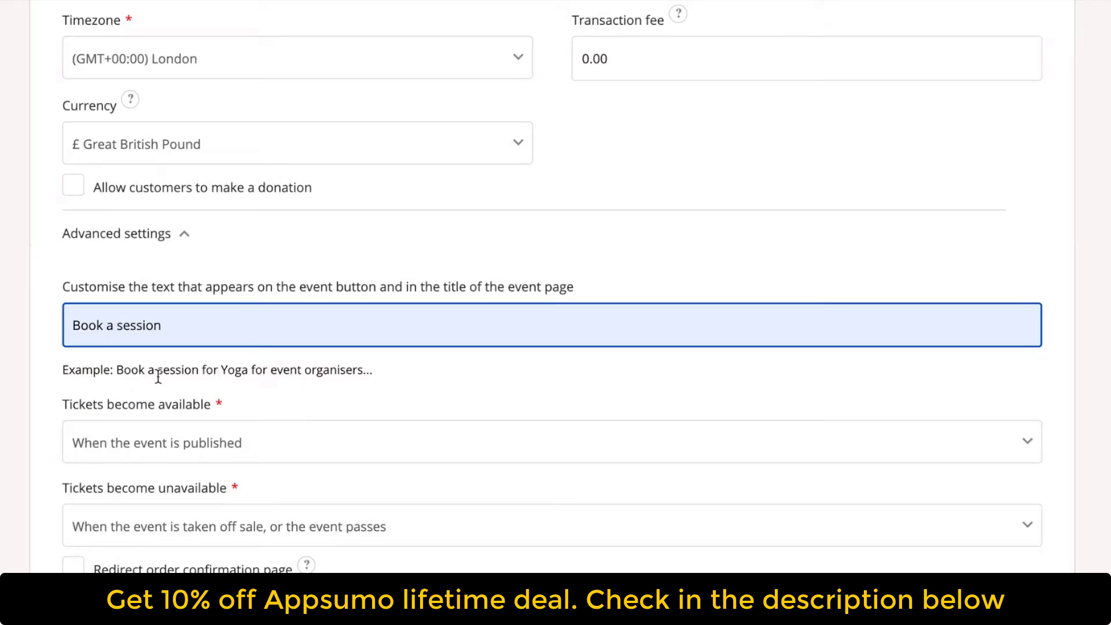
Step: Activate the event's waitlist and show it only when no tickets are available
scroll(157, 377, down, 3)
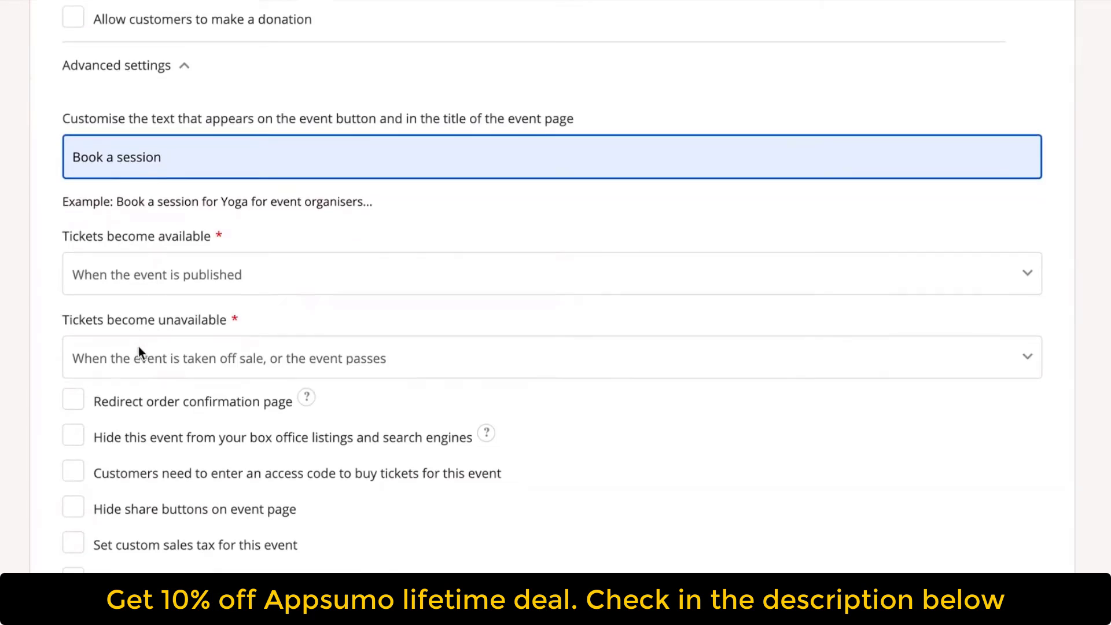
scroll(139, 347, down, 2)
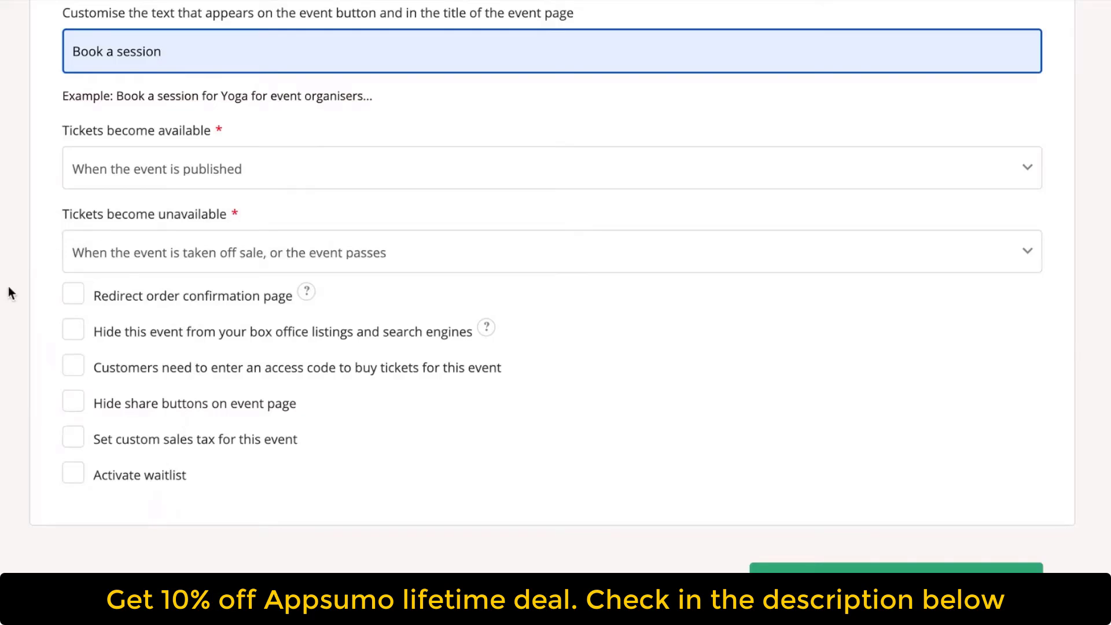
click(77, 481)
scroll(29, 509, down, 4)
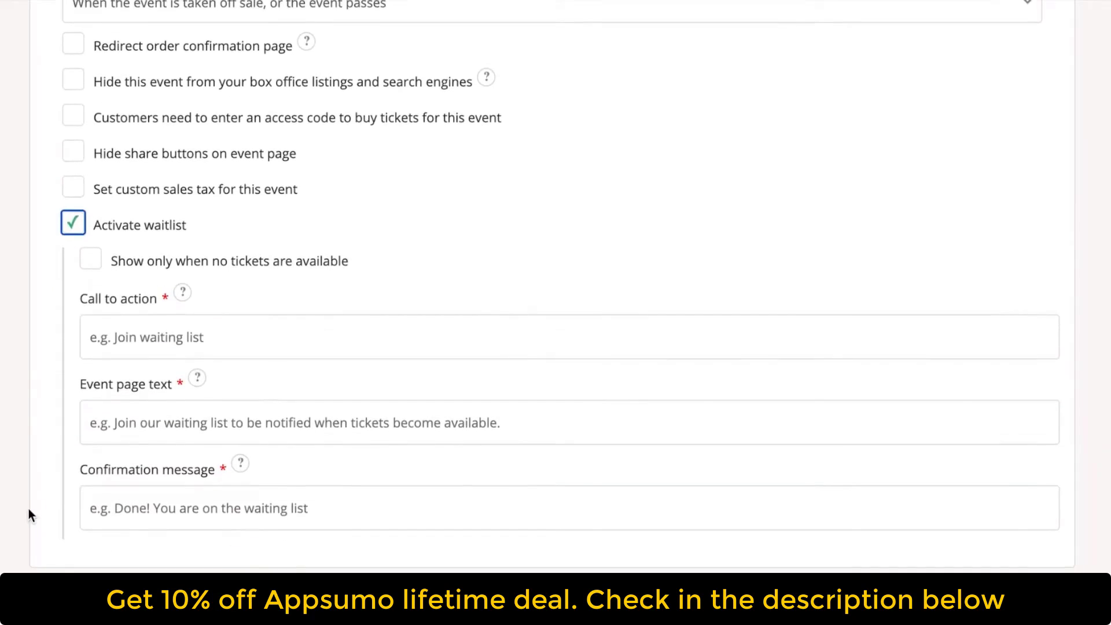
click(90, 259)
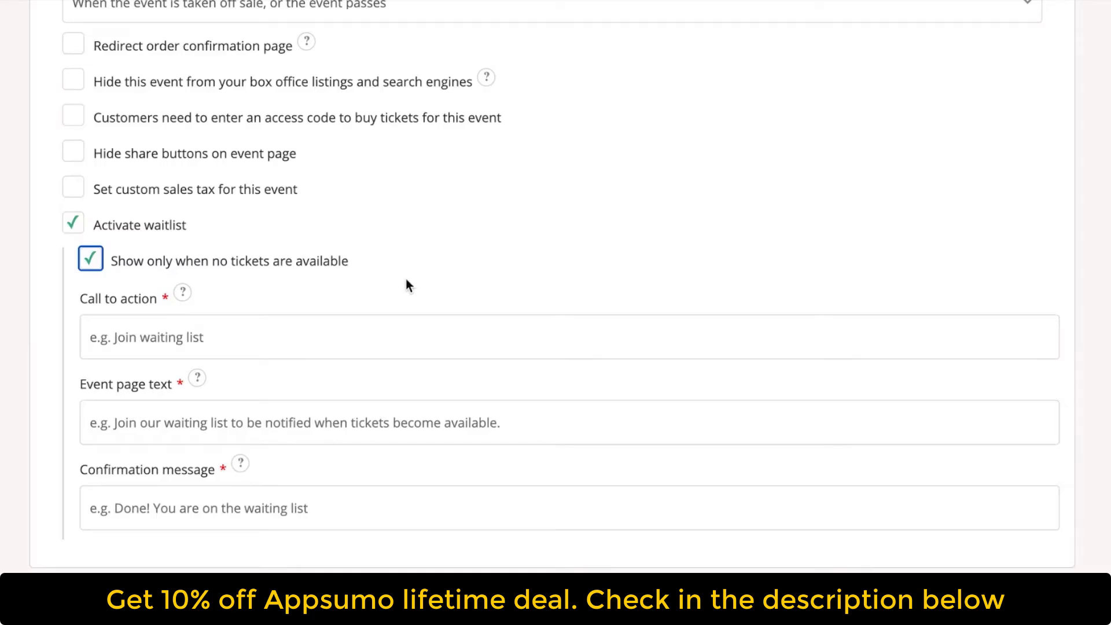
Step: Set the waitlist texts to "Add to waiting list", "Join the list to be notified about our next similar event!" and "Congrats :) Subscribed!", and save the event
click(388, 334)
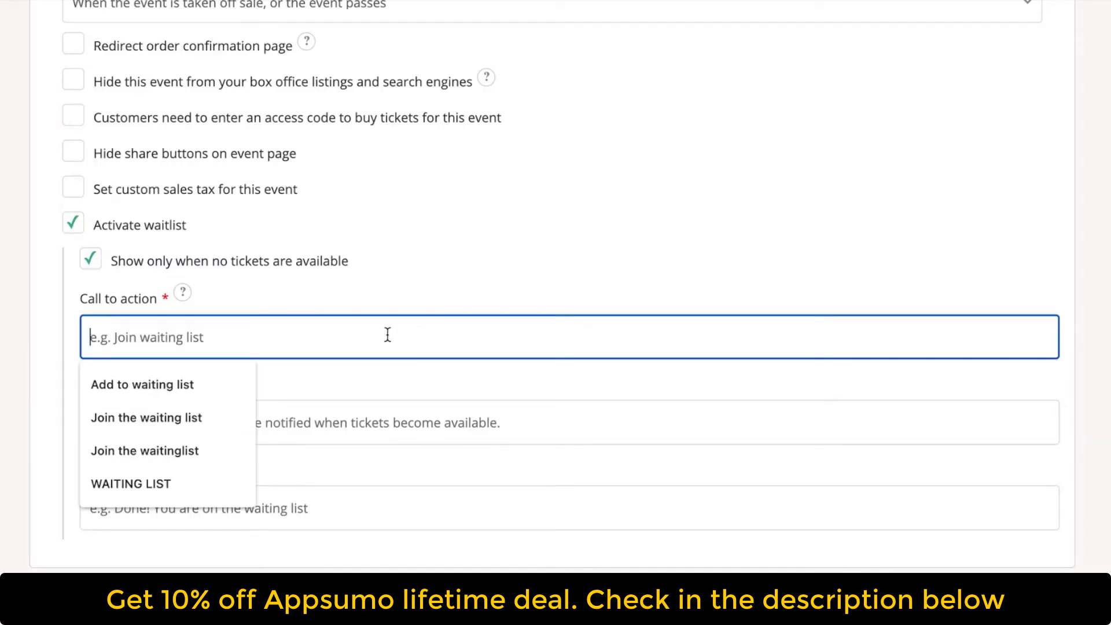
click(217, 379)
click(243, 426)
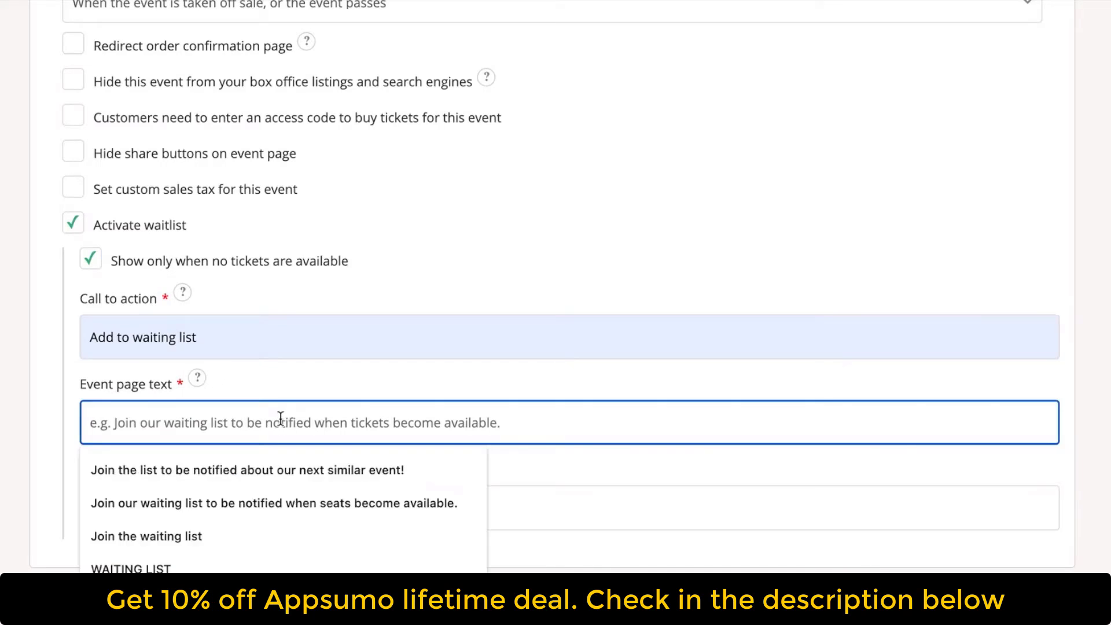
click(269, 463)
click(272, 507)
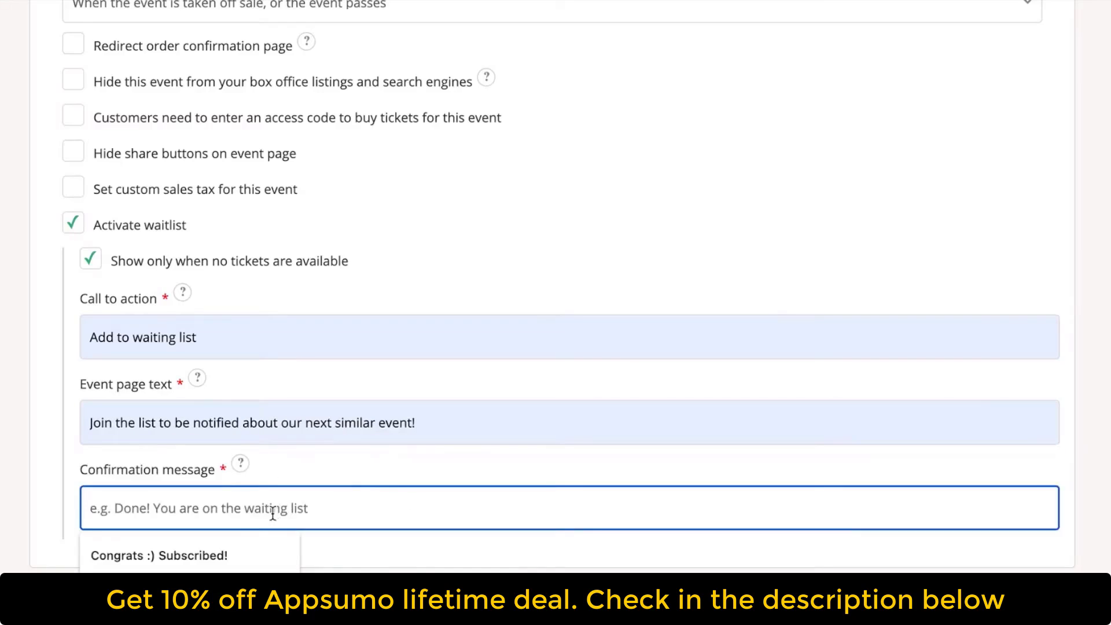
click(214, 551)
scroll(301, 557, down, 1)
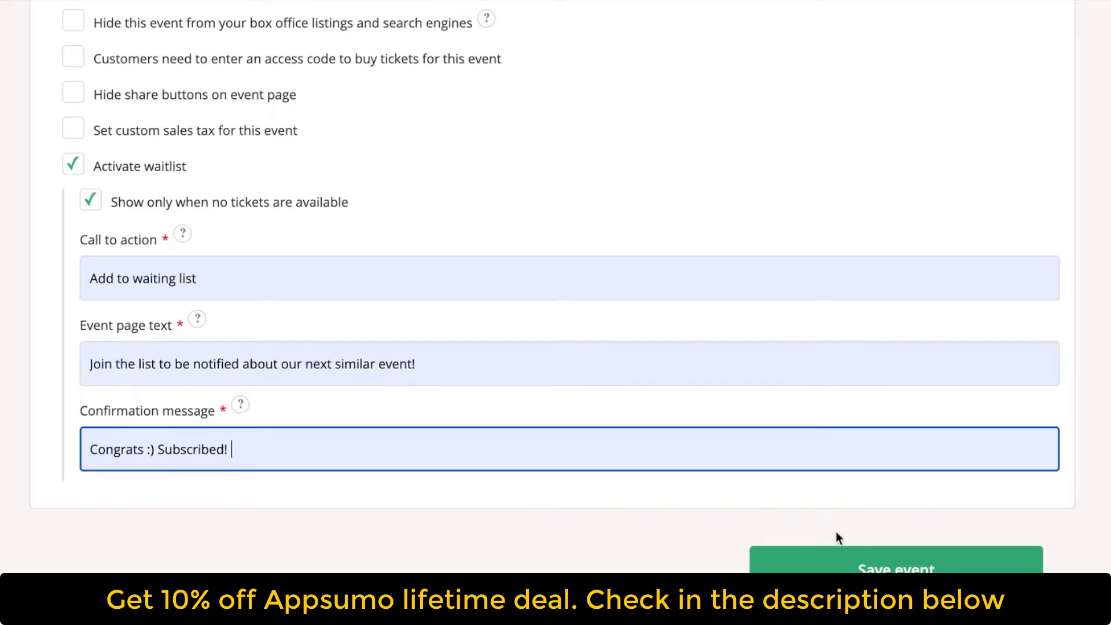
click(846, 562)
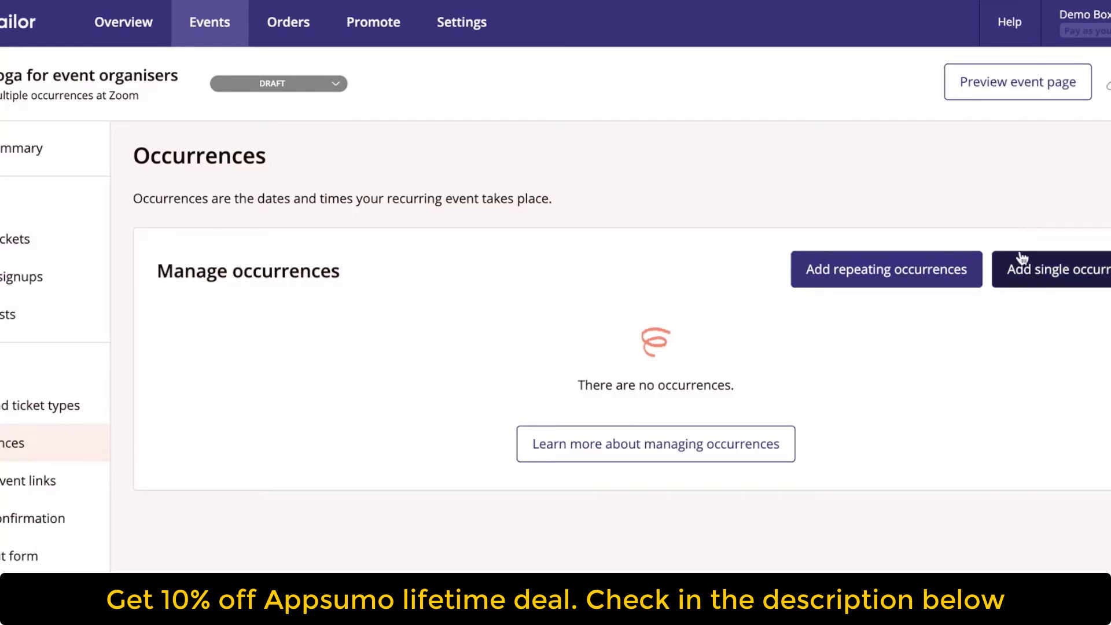
Step: Start adding repeating occurrences with a first daily time from 06:00 PM to 07:30 PM
click(938, 271)
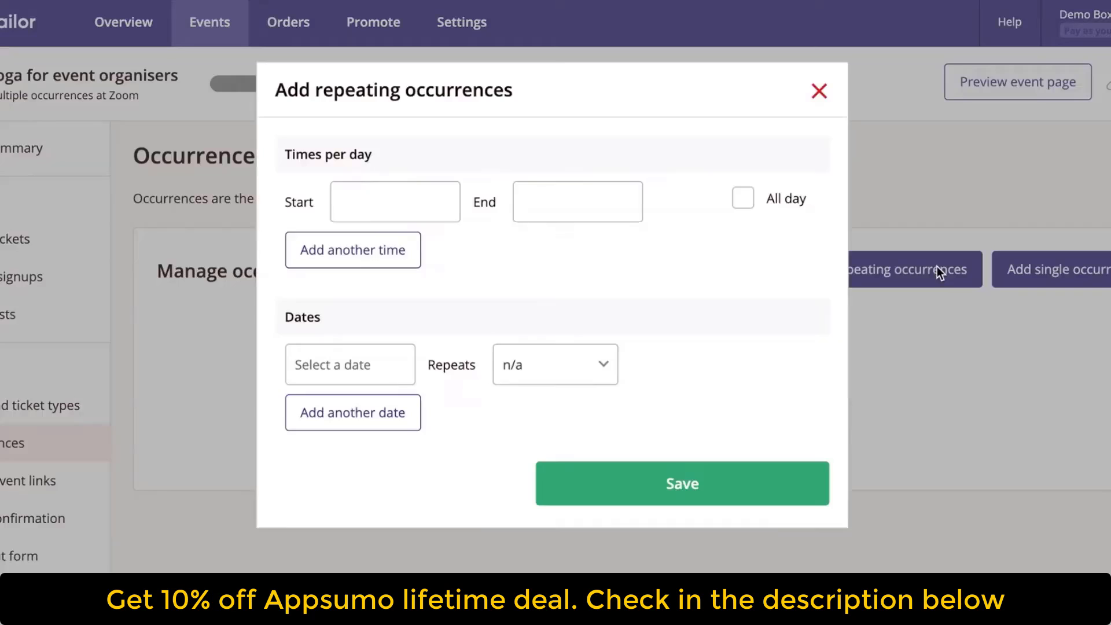
click(427, 209)
text(6)
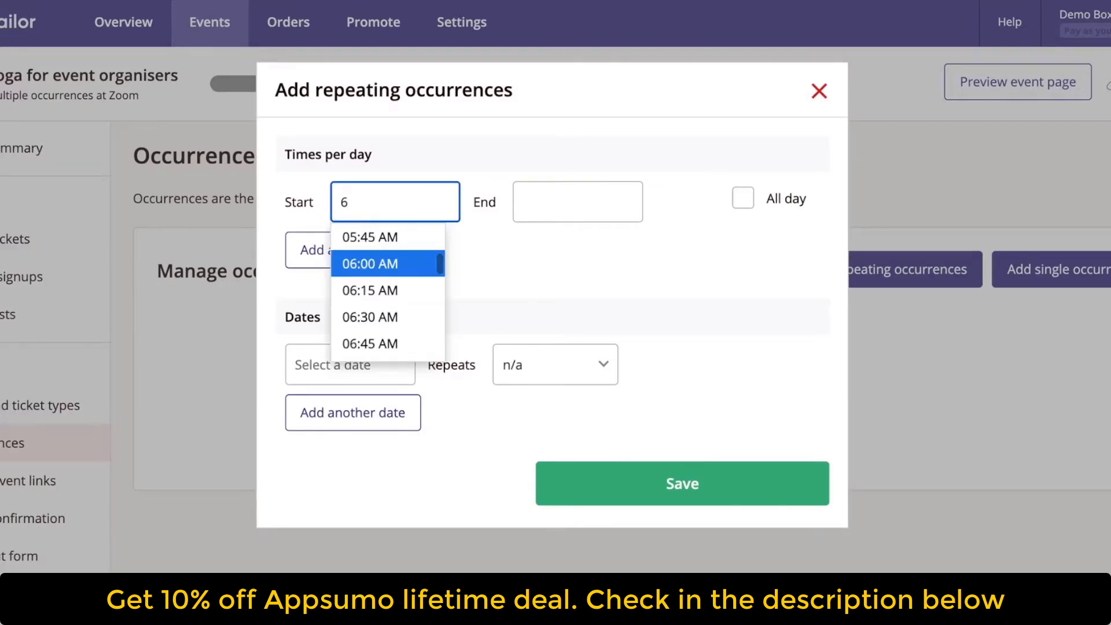
text(:00 PM)
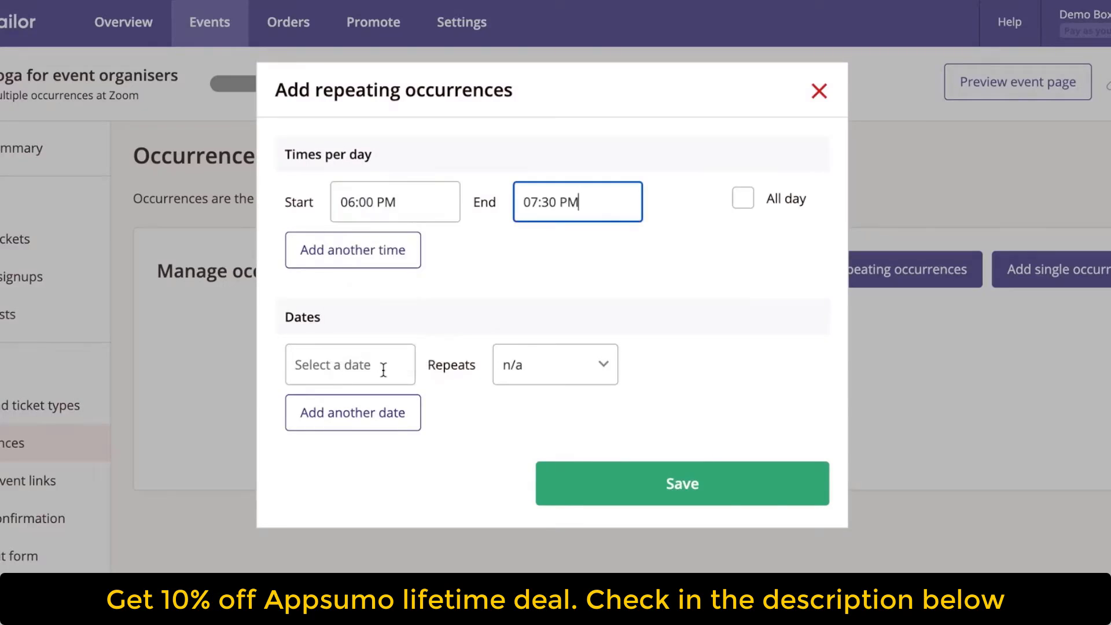
Step: Add a second daily time to the repeating occurrences, from 12:00 PM to 01:00 PM
click(400, 261)
click(398, 253)
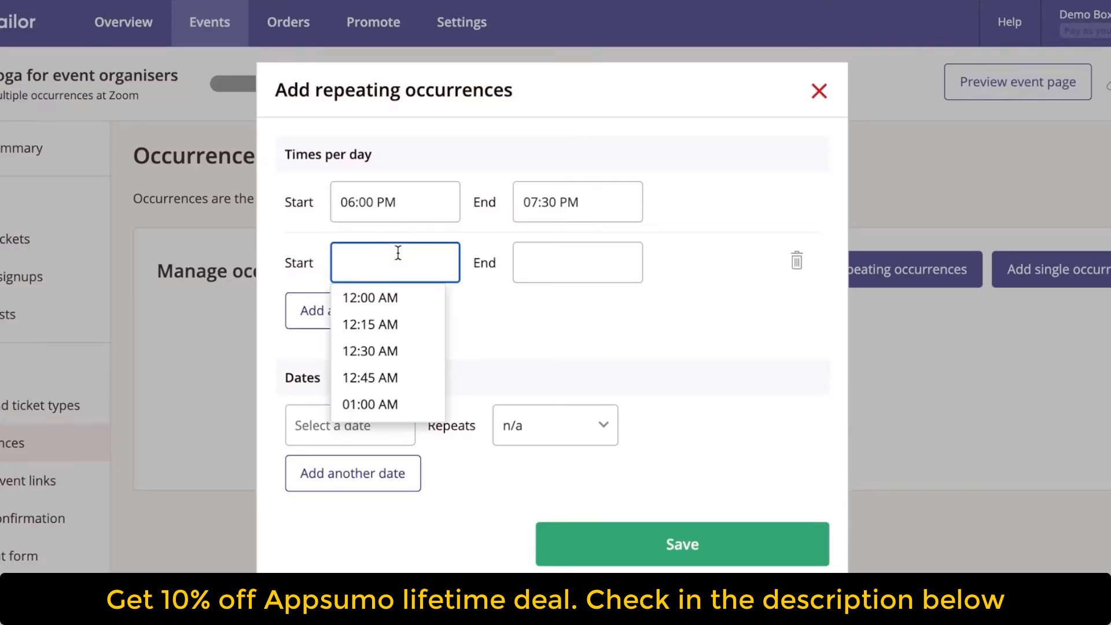
text(12:00 PM)
click(551, 269)
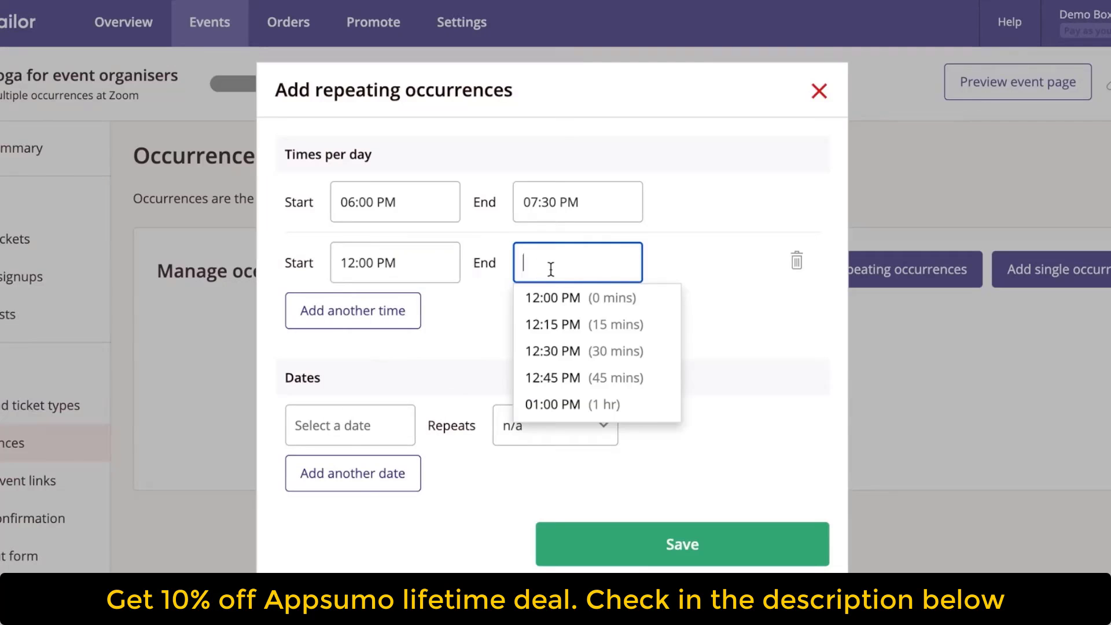
text(13:00)
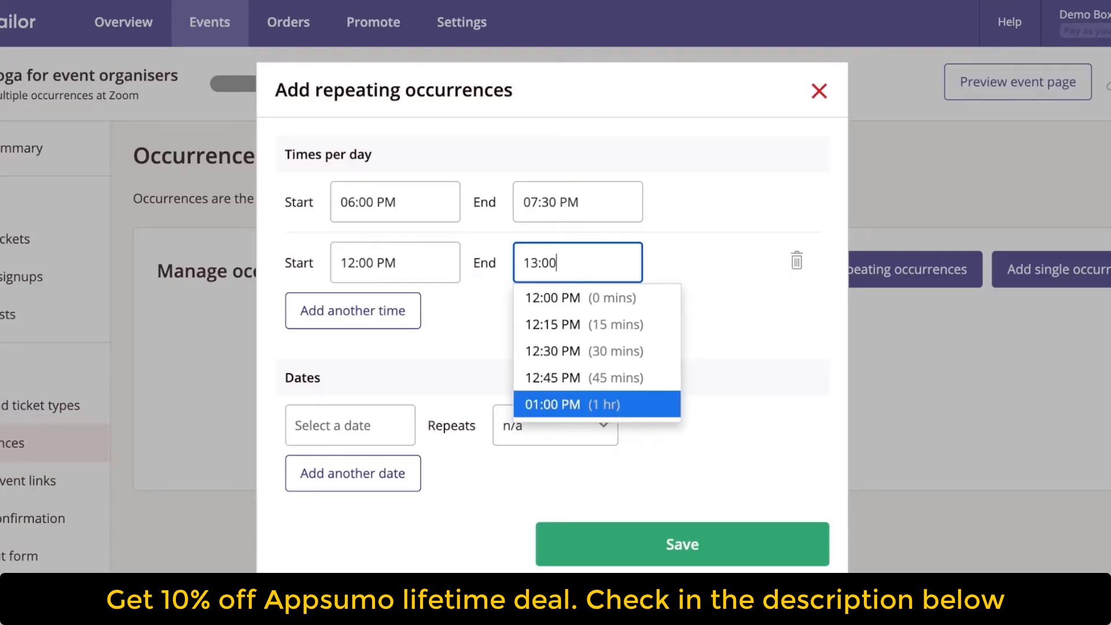
key(Return)
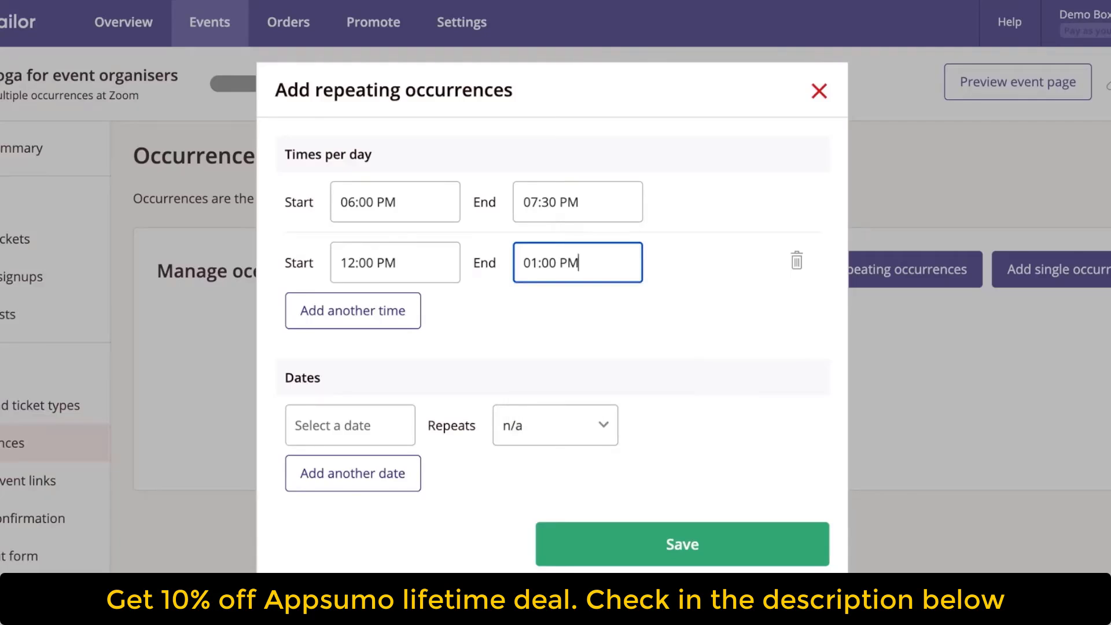
Step: Set the first occurrence date to Mon 1 Mar 2021, repeating daily until Wed 31 Mar 2021
click(342, 423)
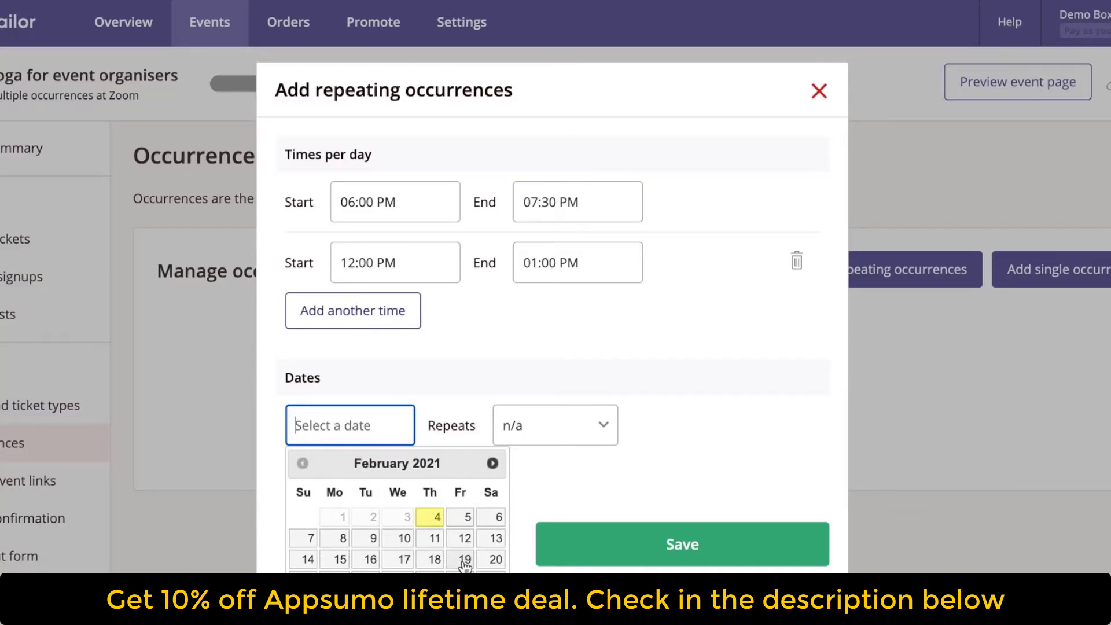
click(493, 463)
click(343, 517)
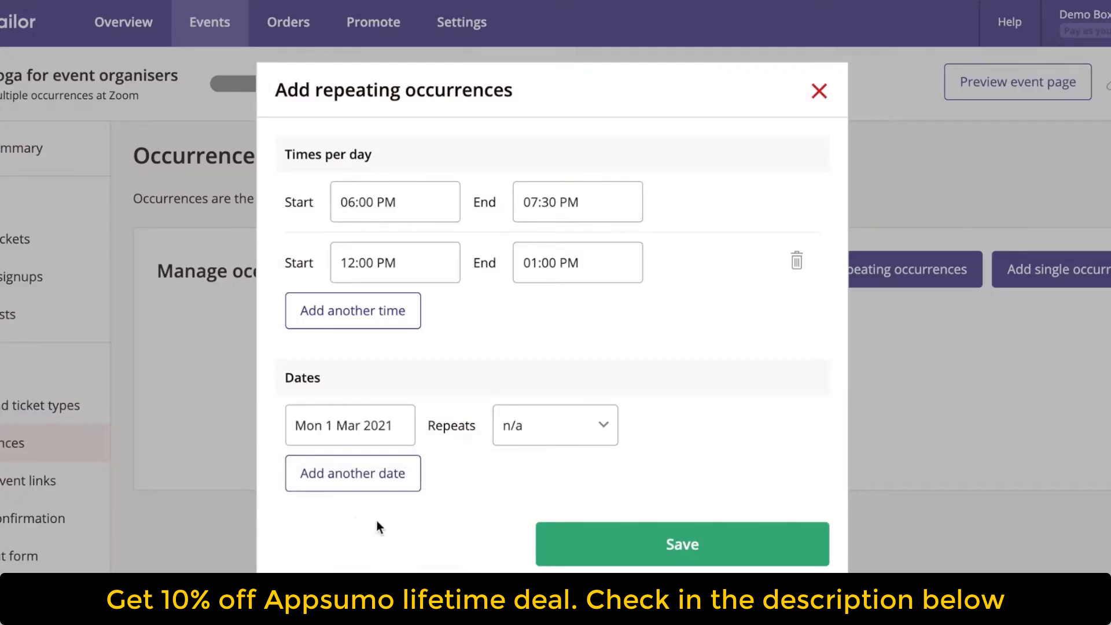
click(537, 432)
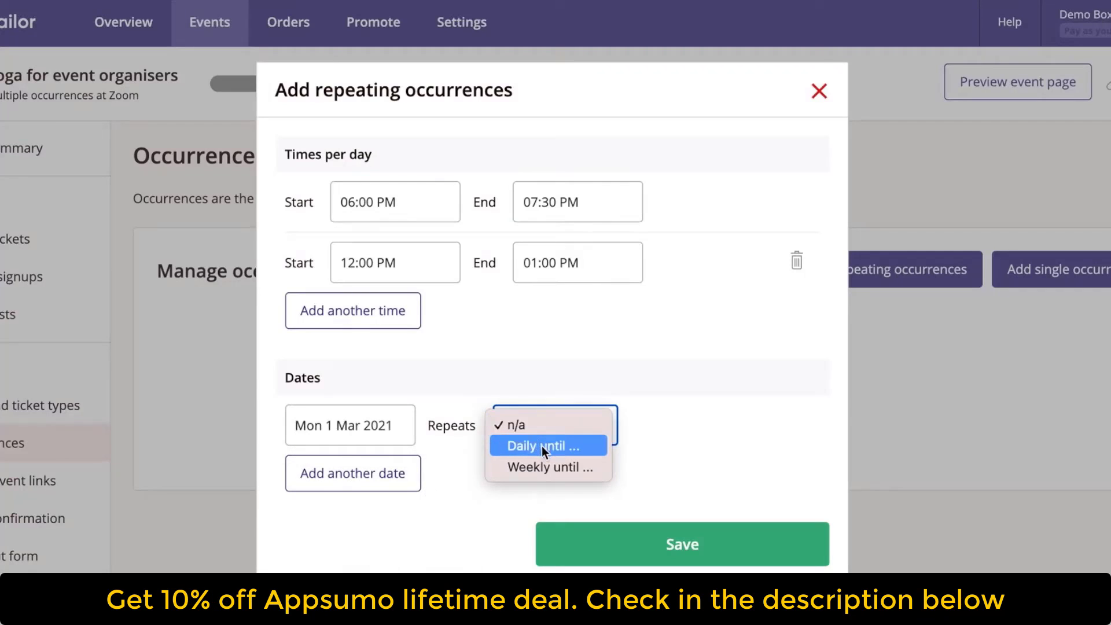
click(543, 449)
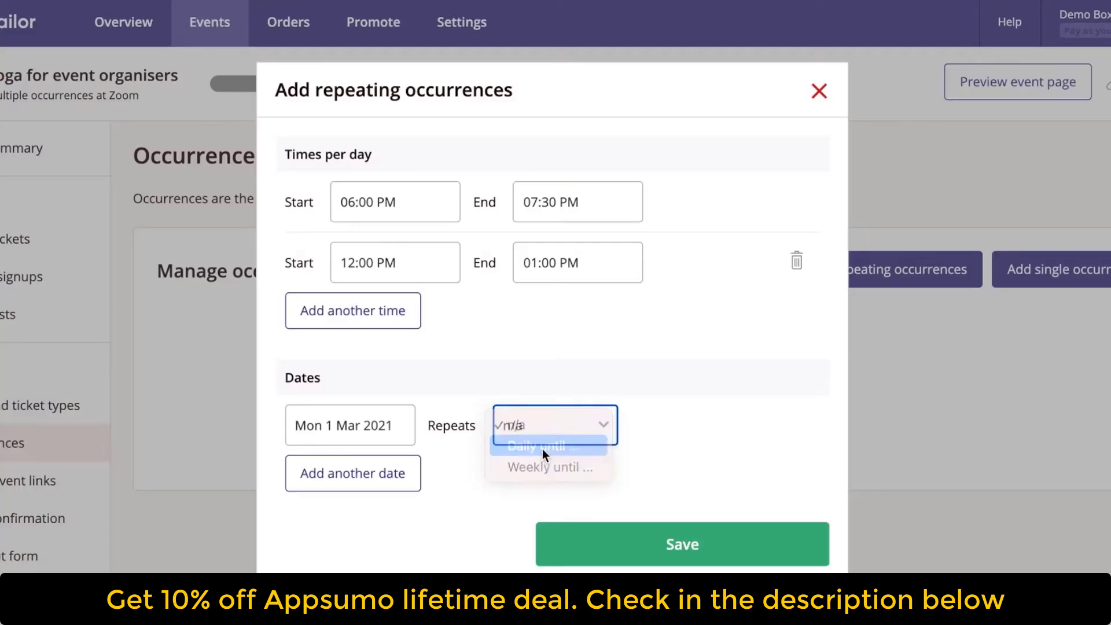
click(838, 464)
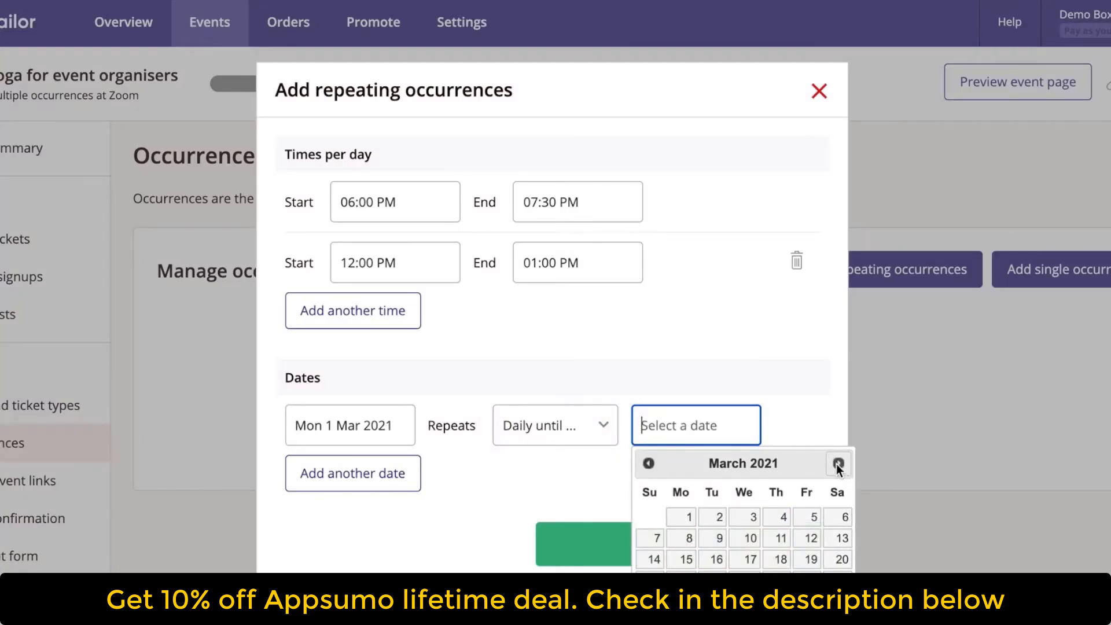
click(743, 602)
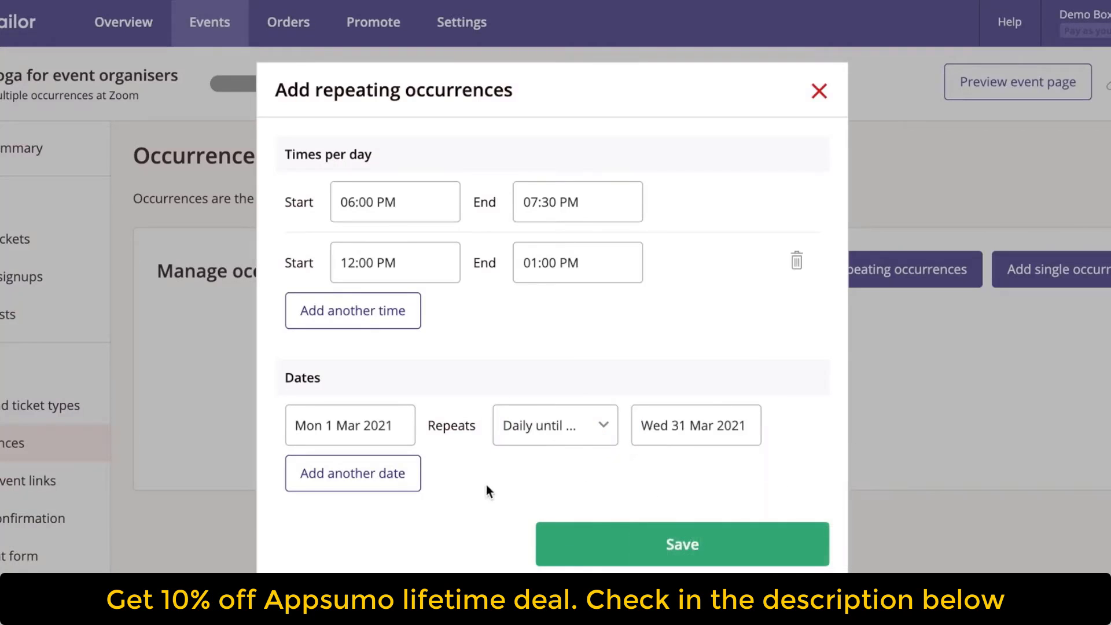
Step: Add Thu 1 Apr 2021 as another date without repetition and save the repeating occurrences
click(417, 483)
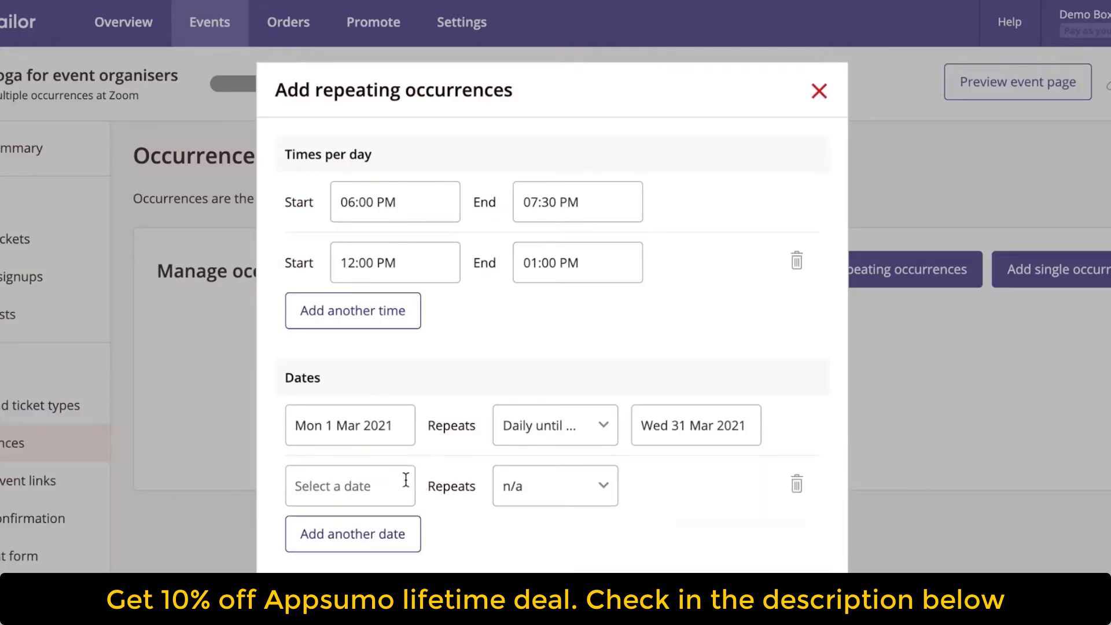
click(405, 480)
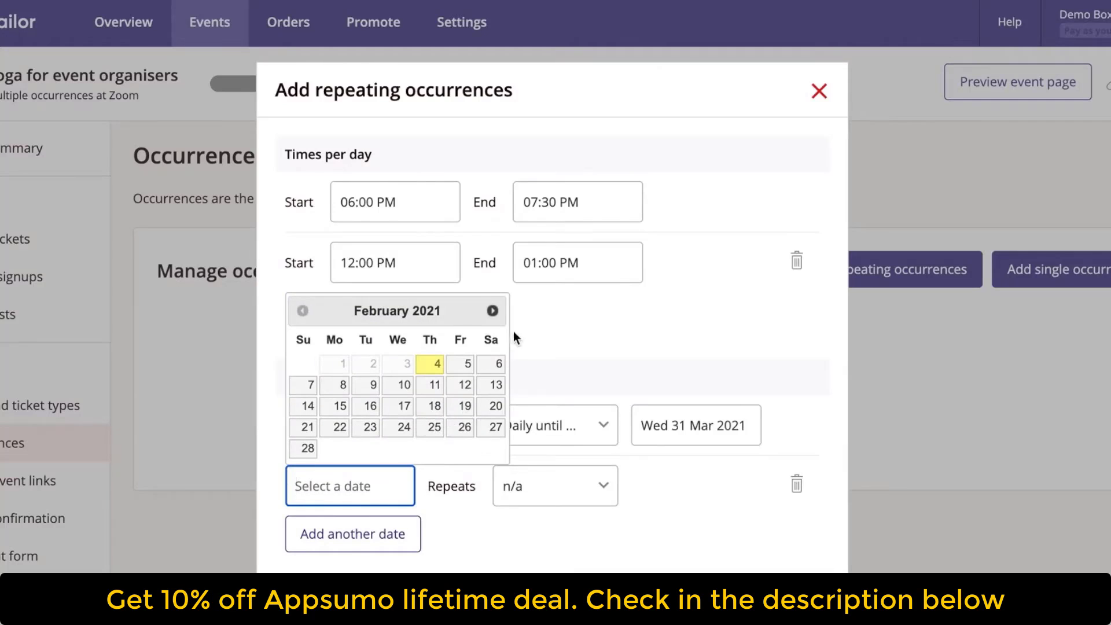
click(493, 310)
click(492, 310)
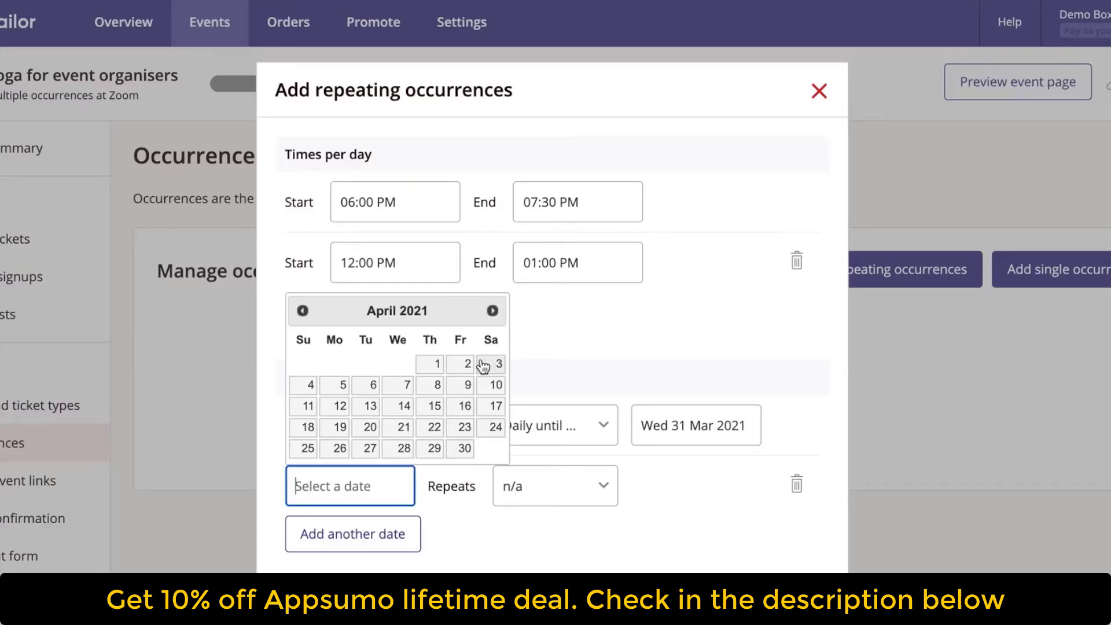
click(432, 364)
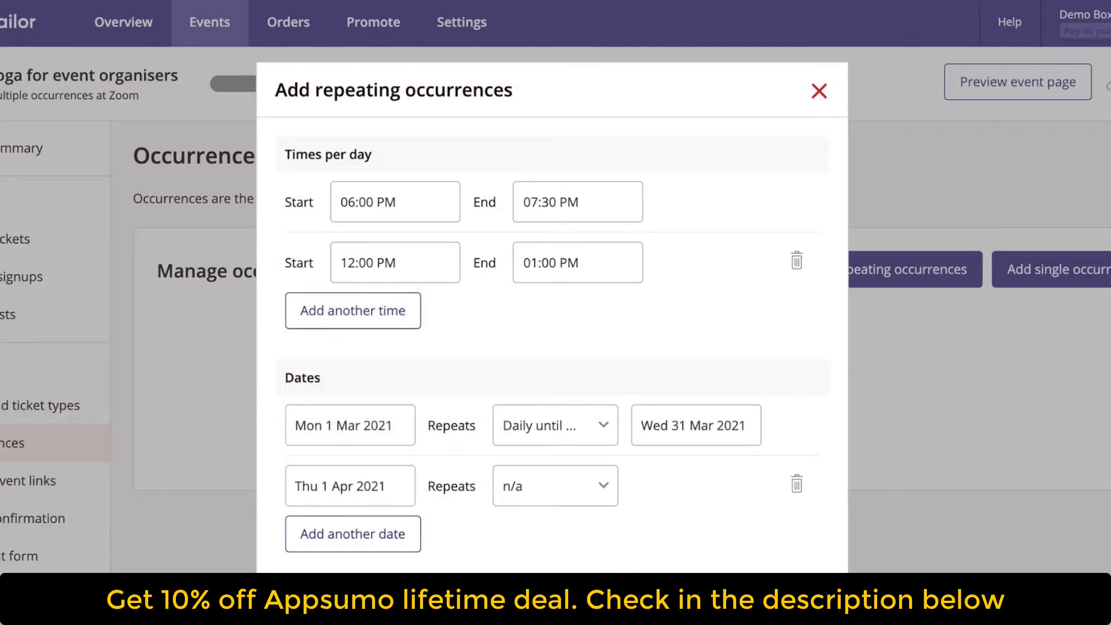
click(793, 605)
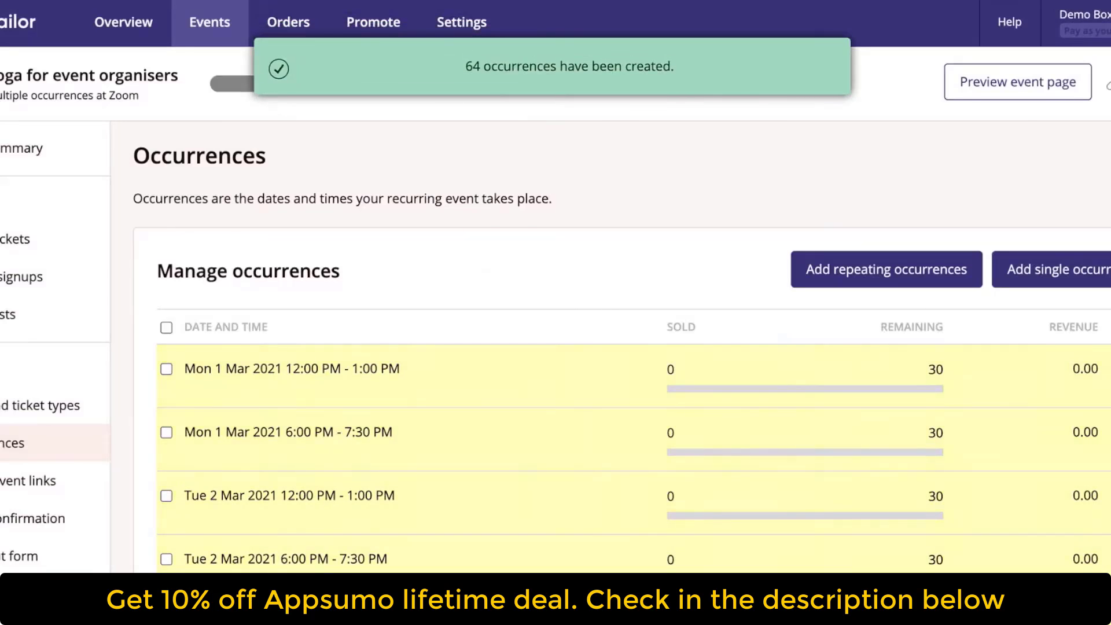
scroll(555, 313, down, 3)
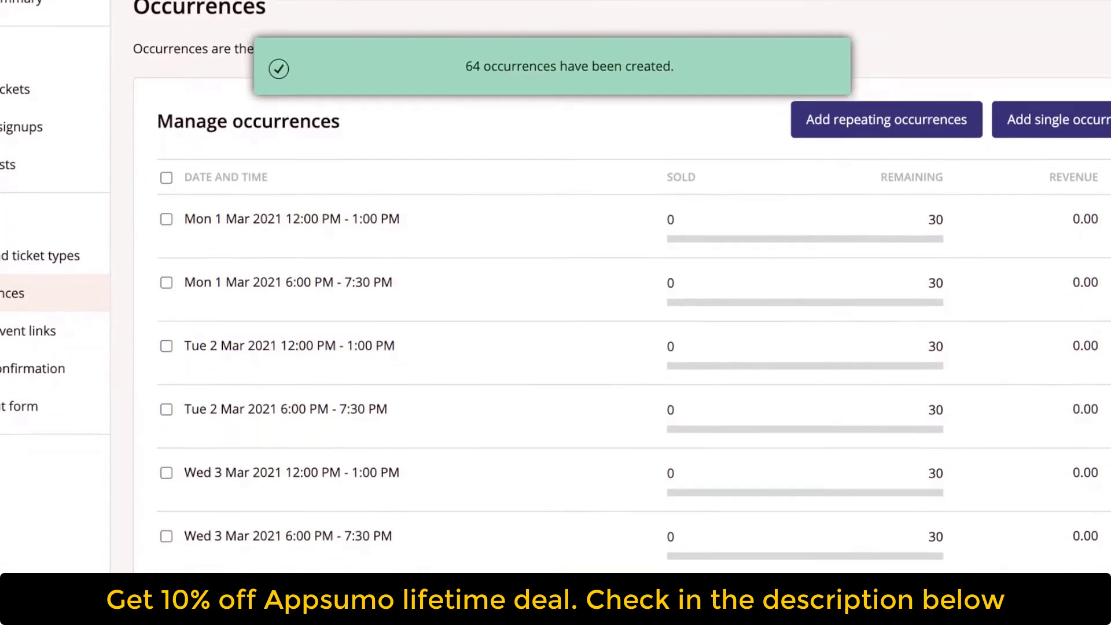
scroll(555, 312, down, 6)
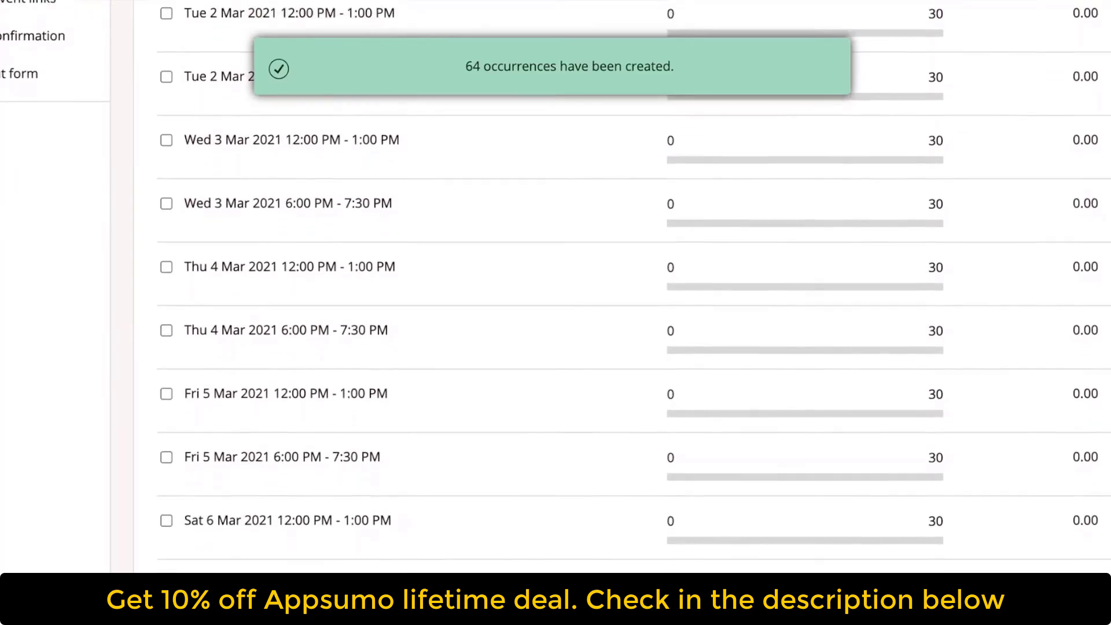
scroll(555, 312, down, 2)
scroll(556, 313, up, 5)
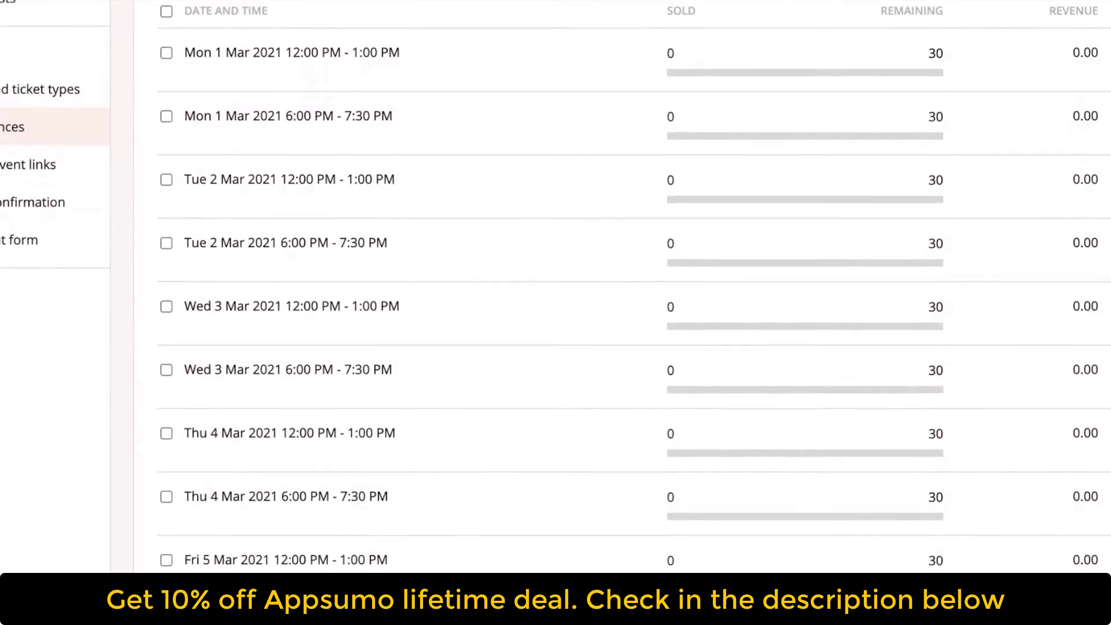
scroll(555, 313, up, 5)
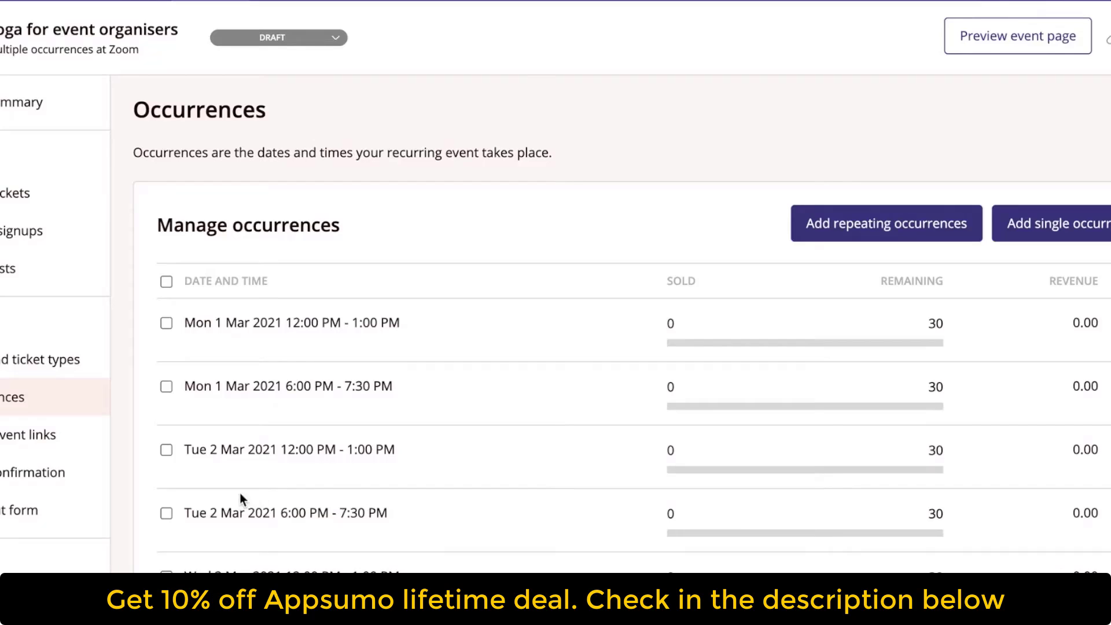
Step: Paste the Zoom meeting link as the online event link for the first three occurrences, through Tue 2 Mar 2021 12:00 PM
click(39, 439)
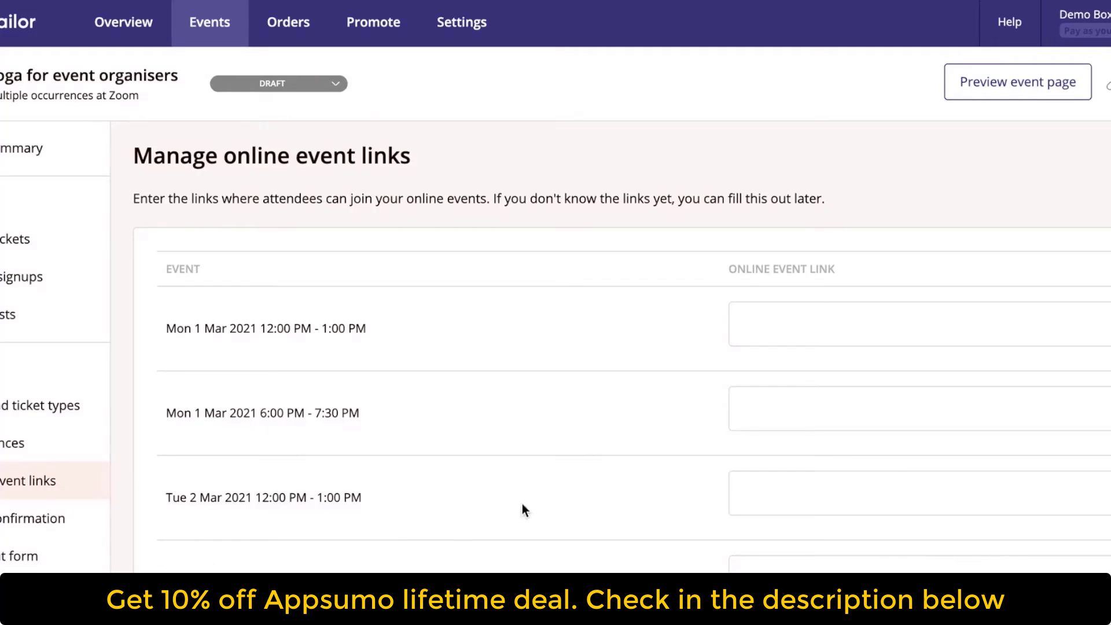
click(810, 336)
key(ctrl+v)
click(794, 414)
key(ctrl+v)
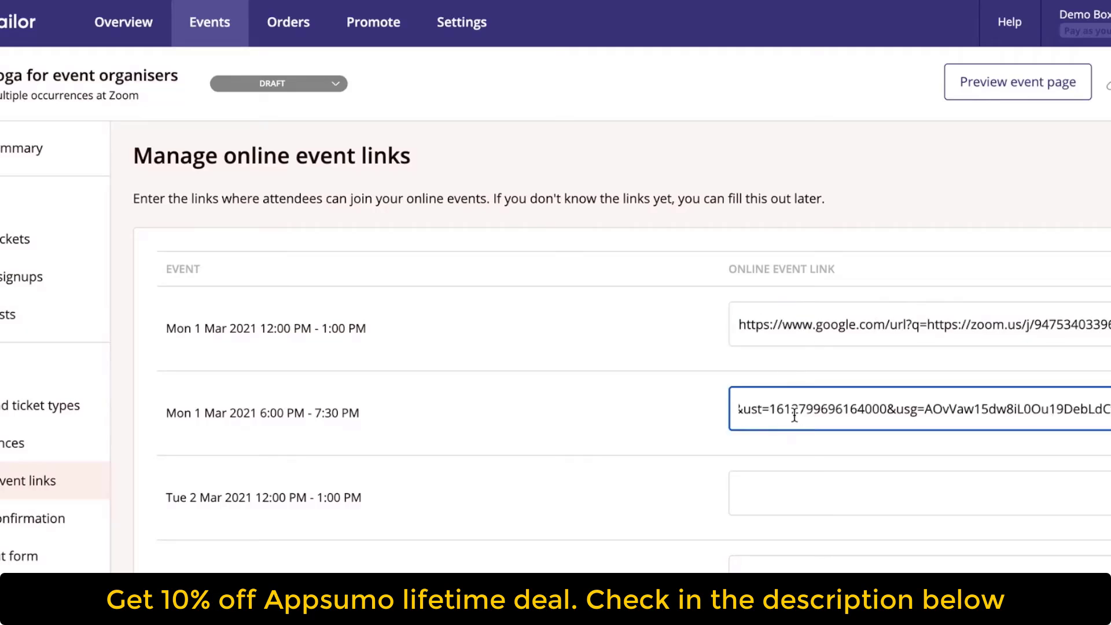
click(799, 479)
key(ctrl+v)
Step: Paste the same Zoom link for the remaining occurrences, through Thu 1 Apr 2021 6:00 PM, and save the links
click(803, 564)
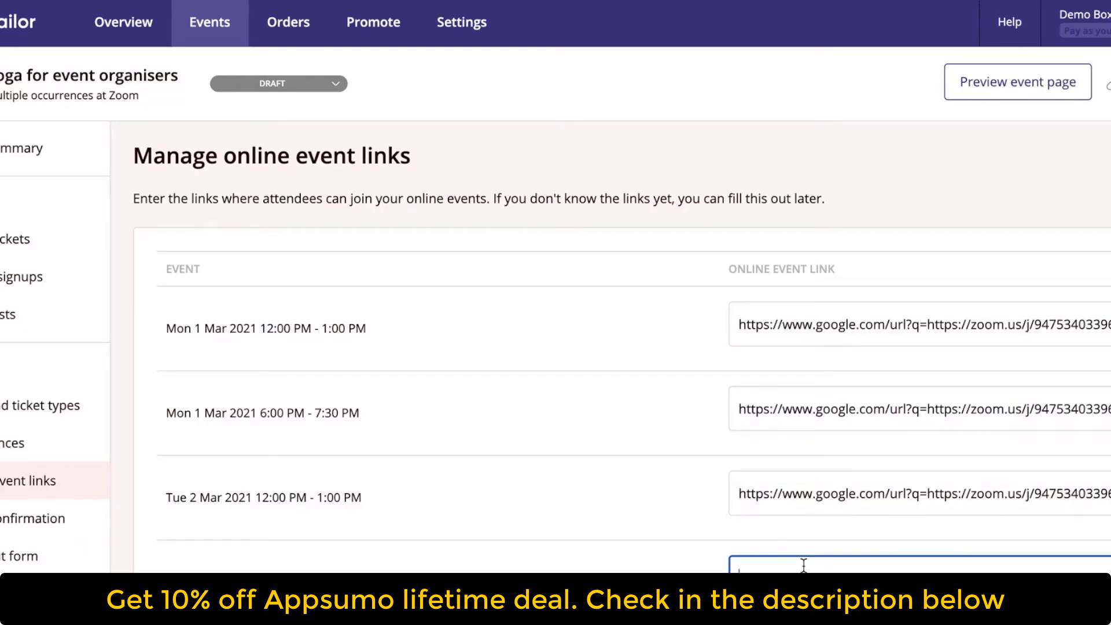
scroll(803, 563, down, 3)
key(ctrl+v)
click(789, 520)
key(ctrl+v)
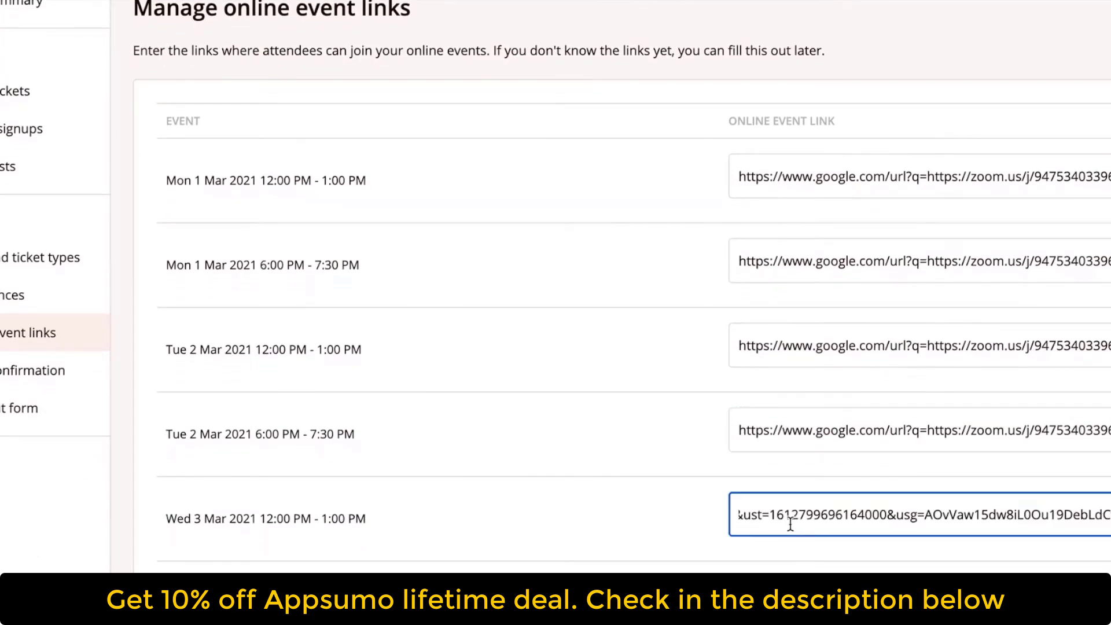
scroll(790, 524, down, 2)
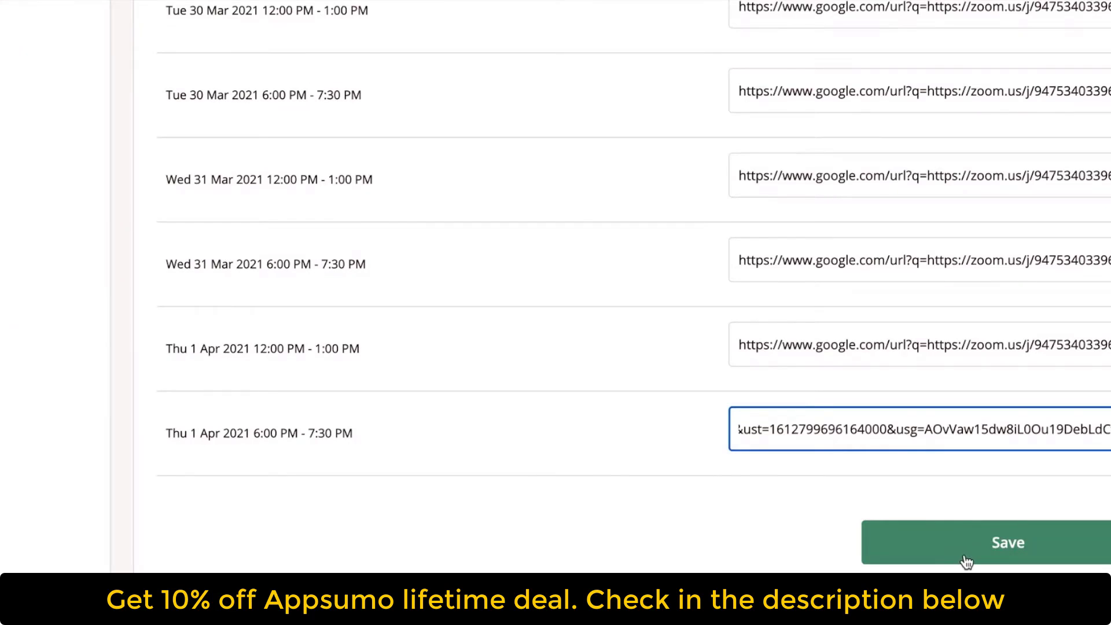
click(967, 560)
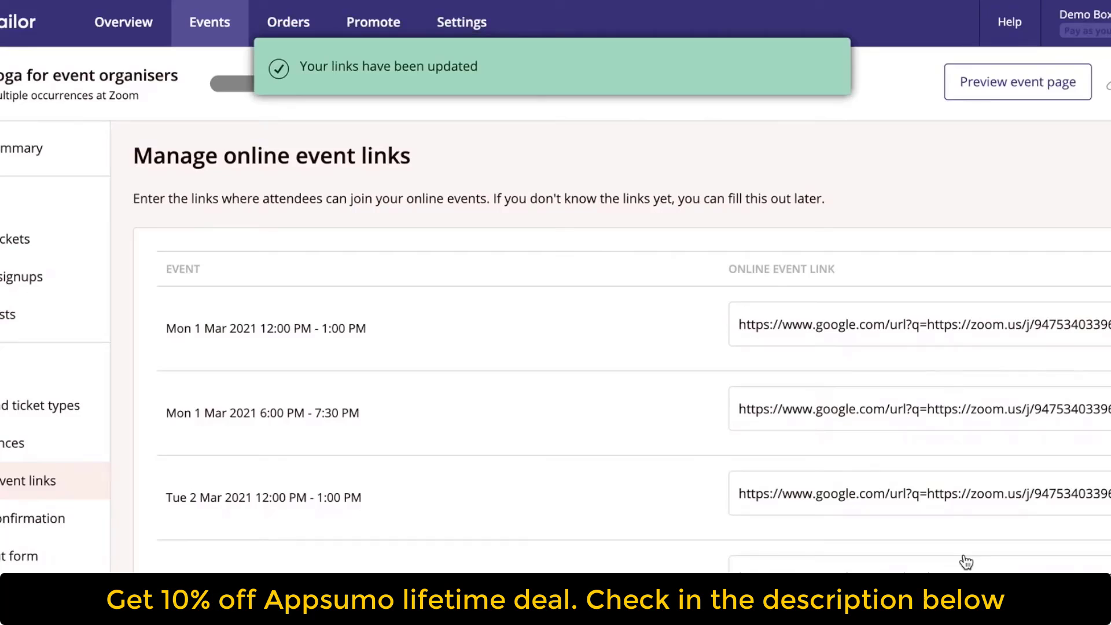
Step: Switch this event's order confirmation from the global message to an event specific one
click(83, 524)
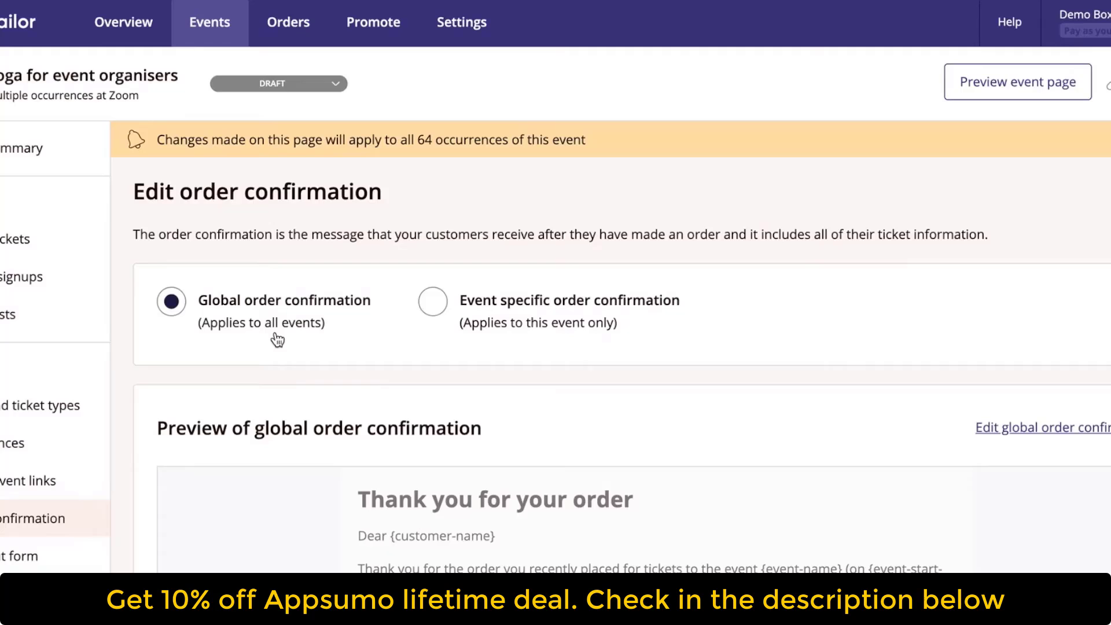
click(441, 316)
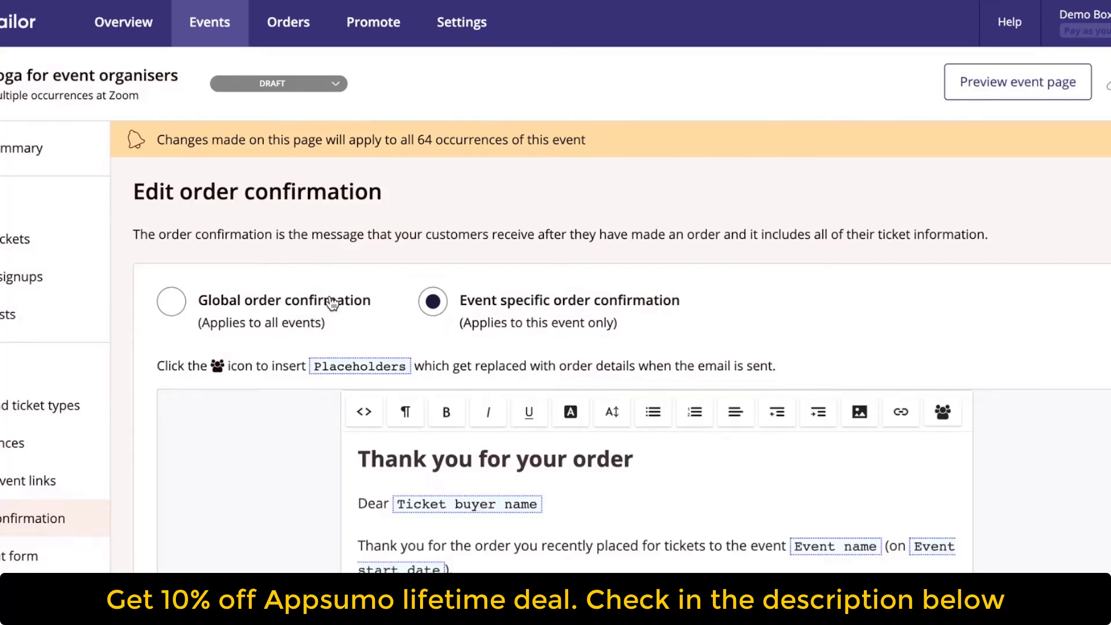
scroll(331, 302, down, 3)
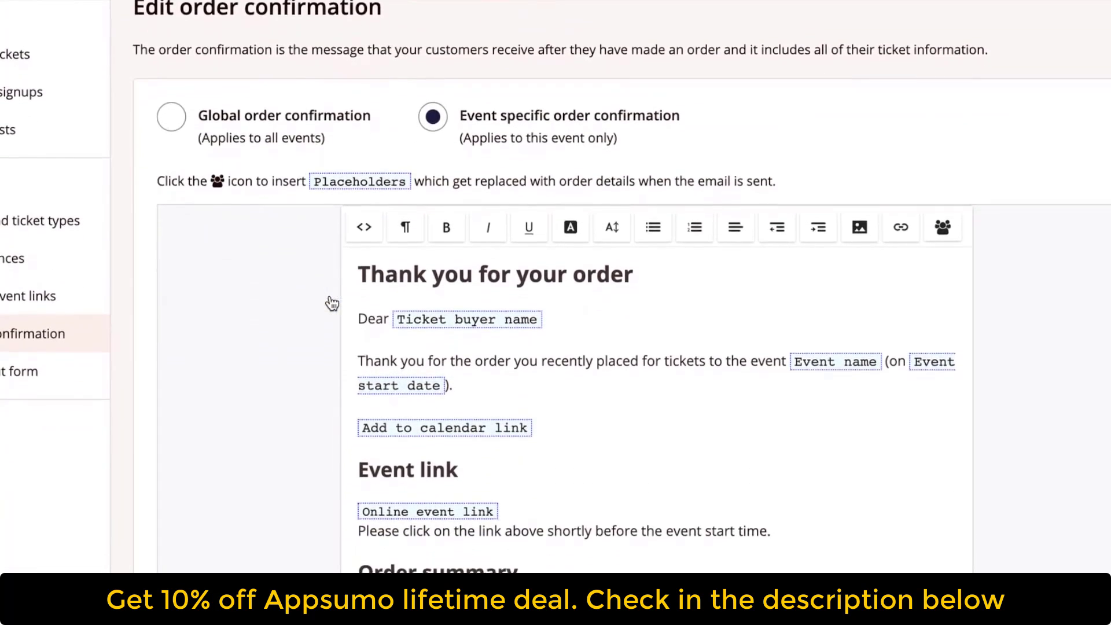
scroll(330, 298, down, 1)
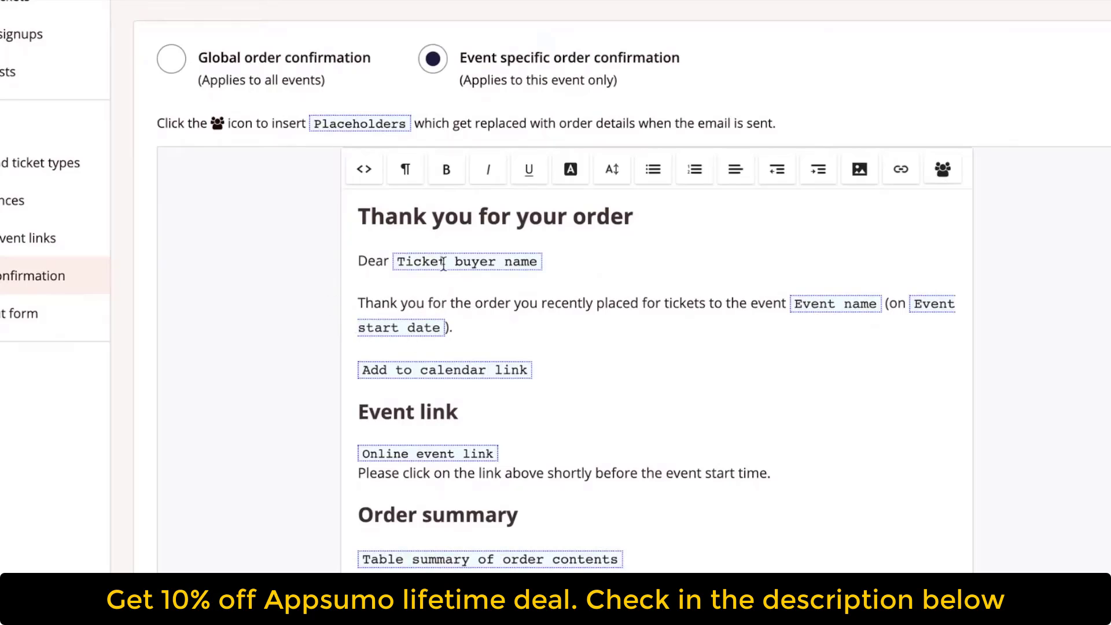
Step: Insert the unsplash JPG photo from Downloads above the "Thank you for your order" heading in the confirmation message
click(360, 217)
key(Return)
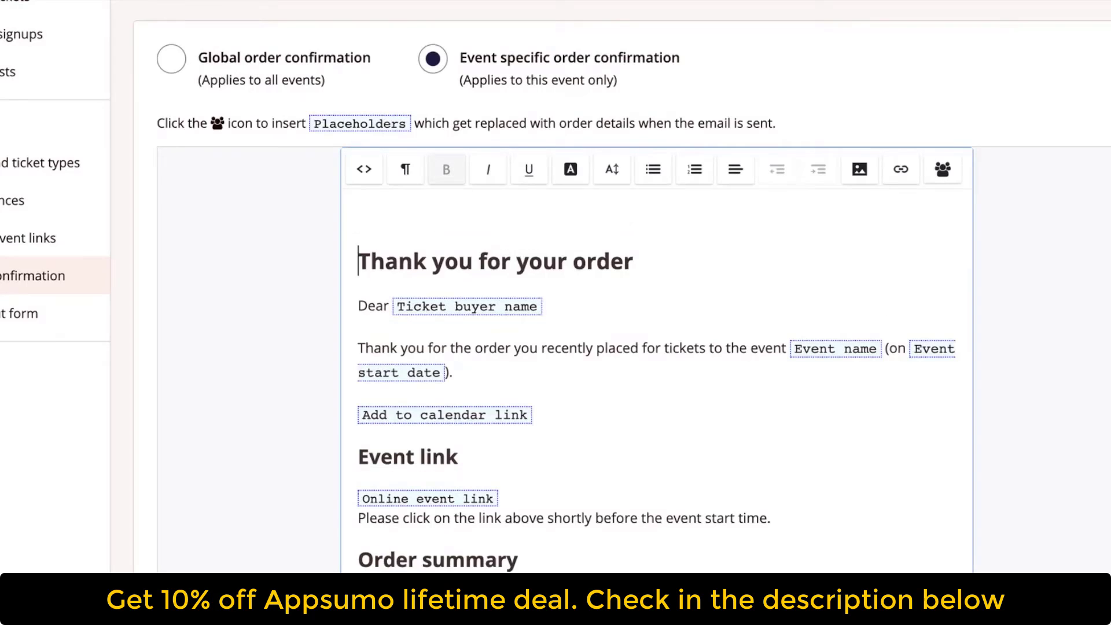
key(Up)
click(859, 169)
click(633, 354)
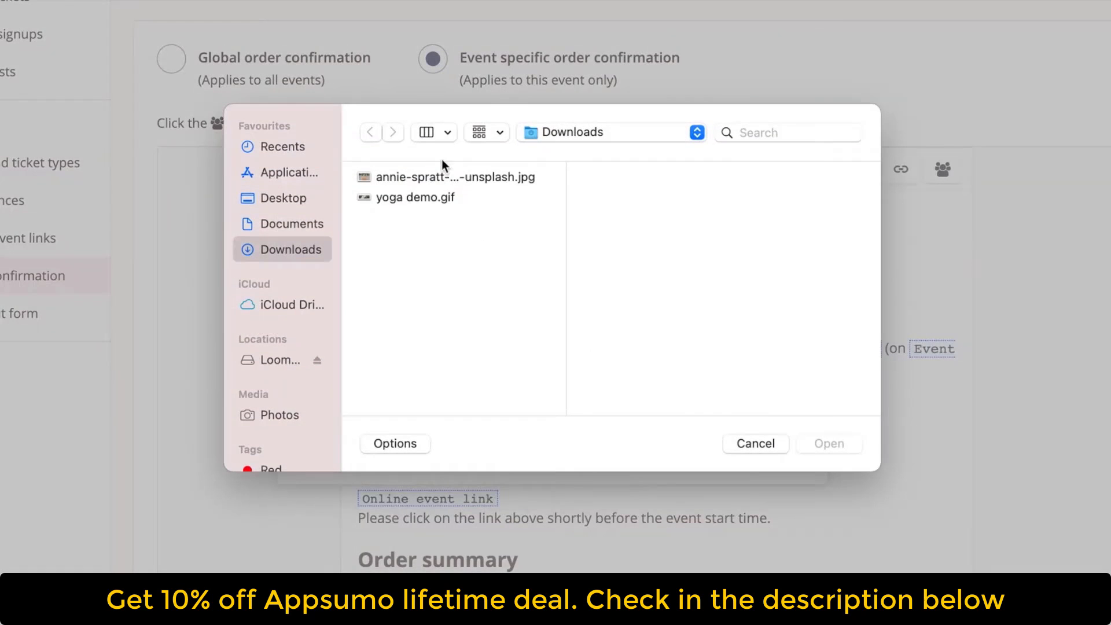
click(444, 175)
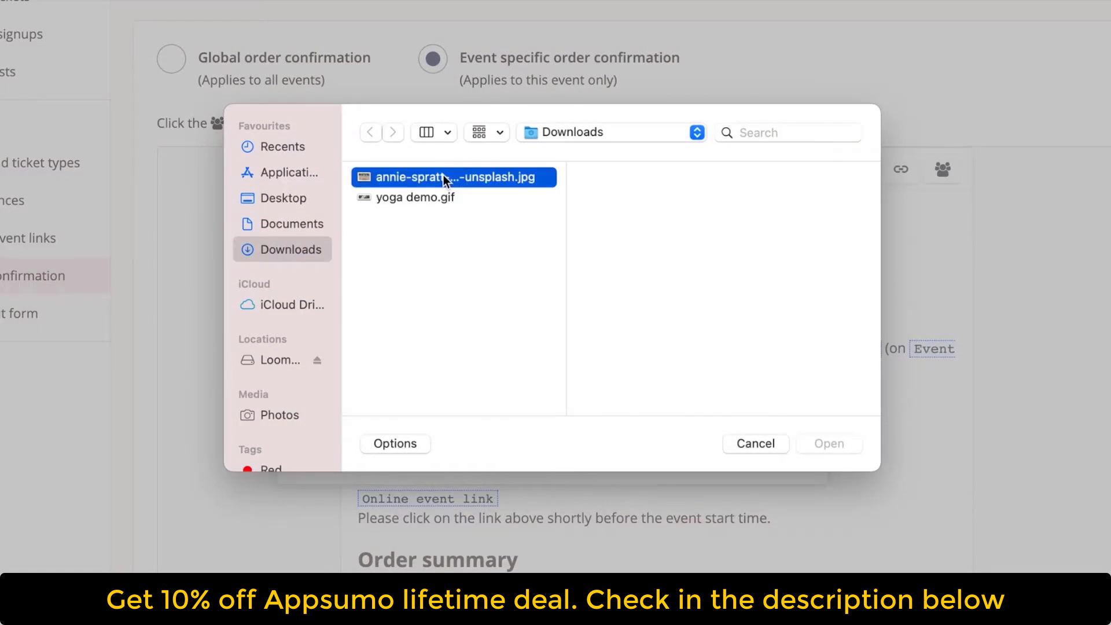
click(817, 444)
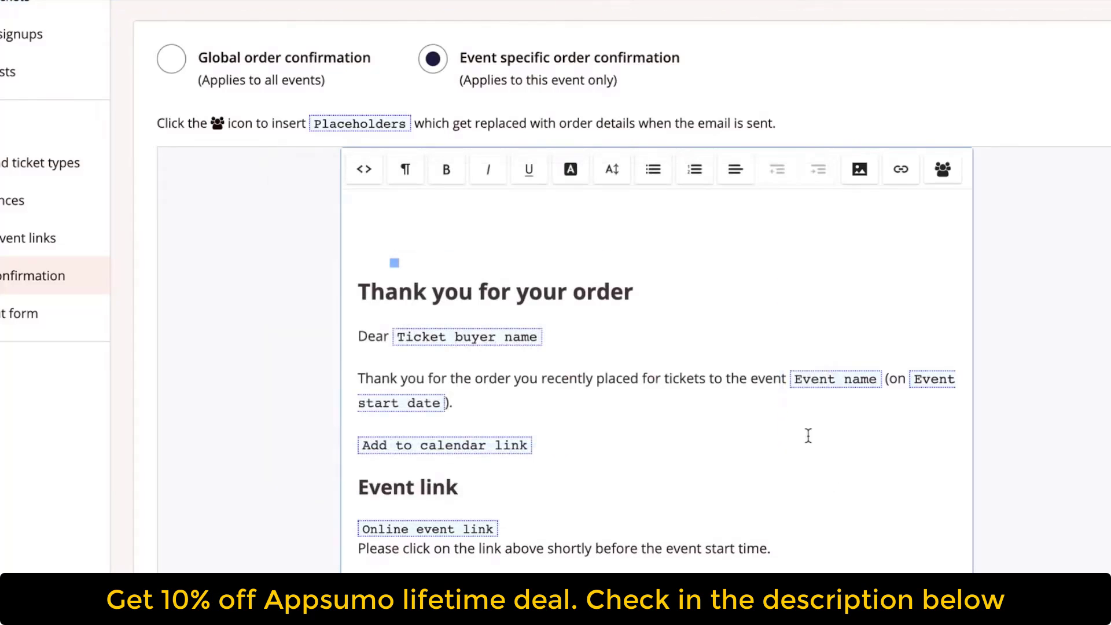
Step: Add the line "If you bought a yoga mat" below the calendar link placeholder and format it as a large bold heading
scroll(808, 436, down, 5)
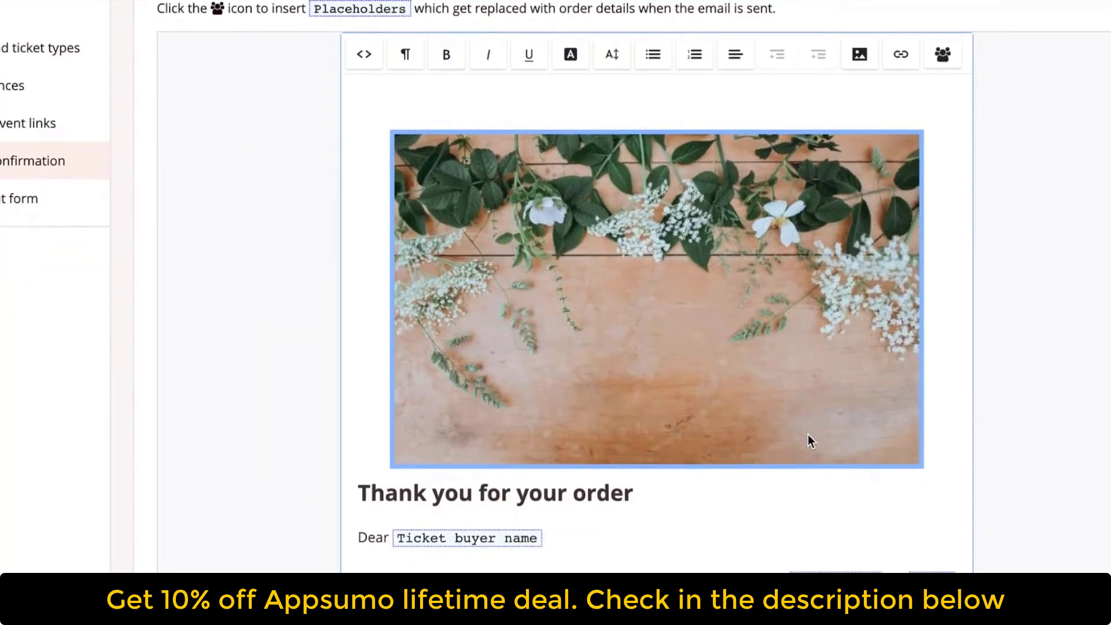
scroll(808, 435, down, 2)
click(581, 398)
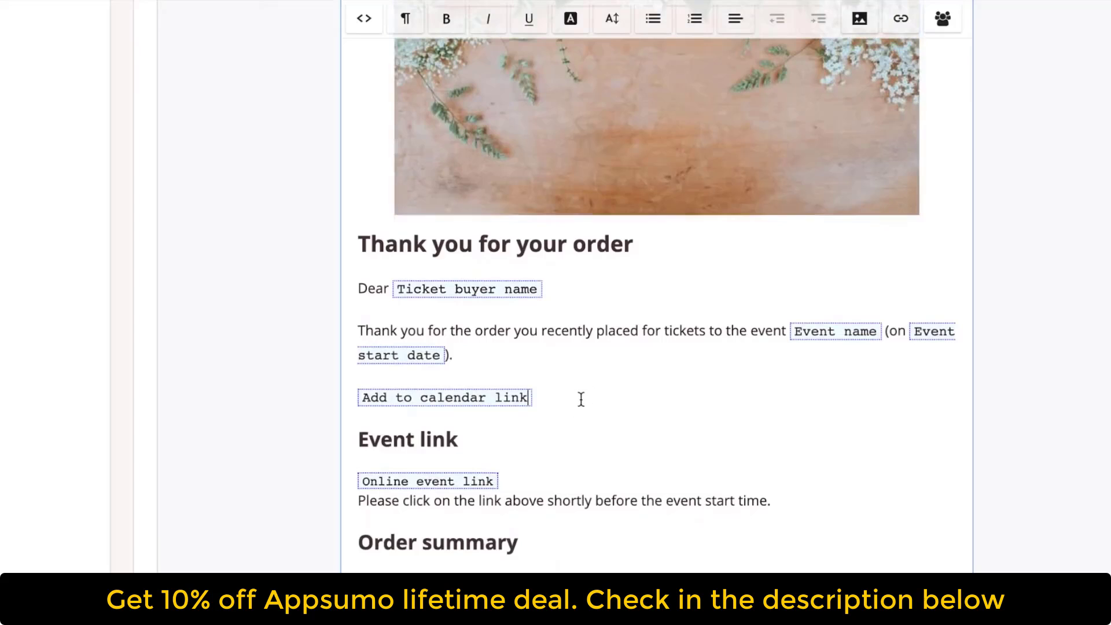
key(Return)
key(Return)
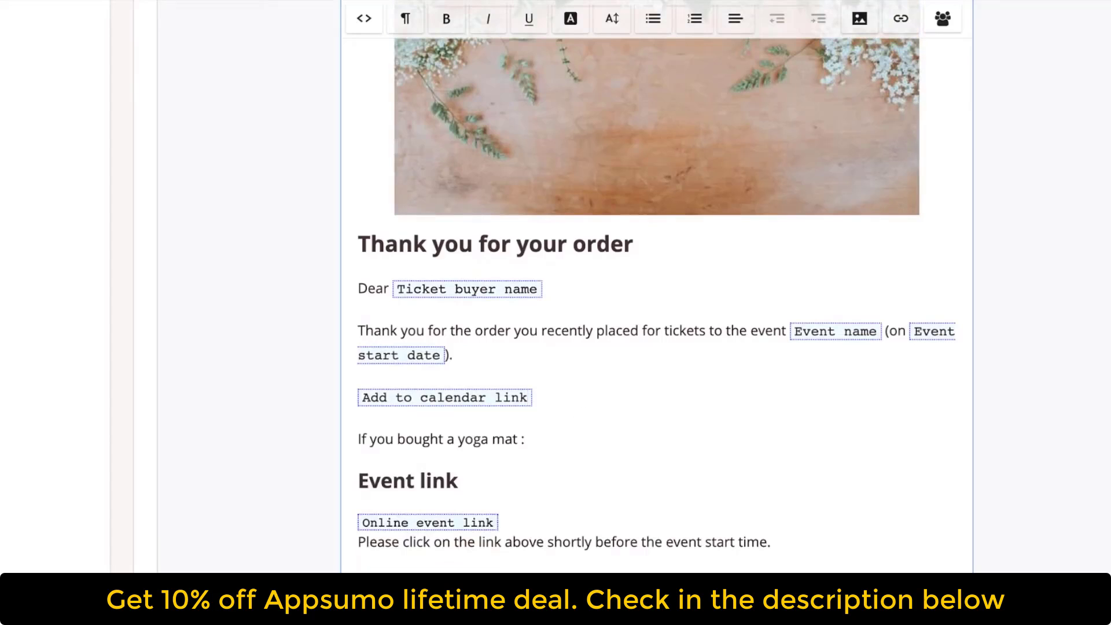
key(BackSpace)
drag(516, 442, 355, 443)
click(668, 310)
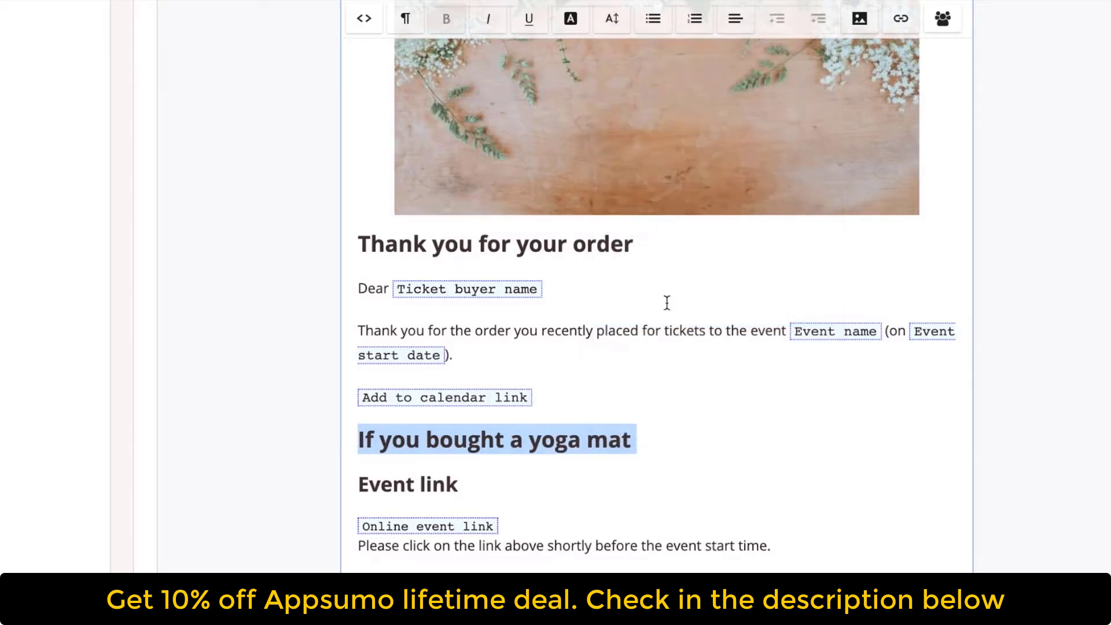
Step: Below the yoga mat heading, add "Hi [Ticket buyer name] if you bought a mat it will be delivered 3 days before the event by local courier."
click(668, 431)
key(Return)
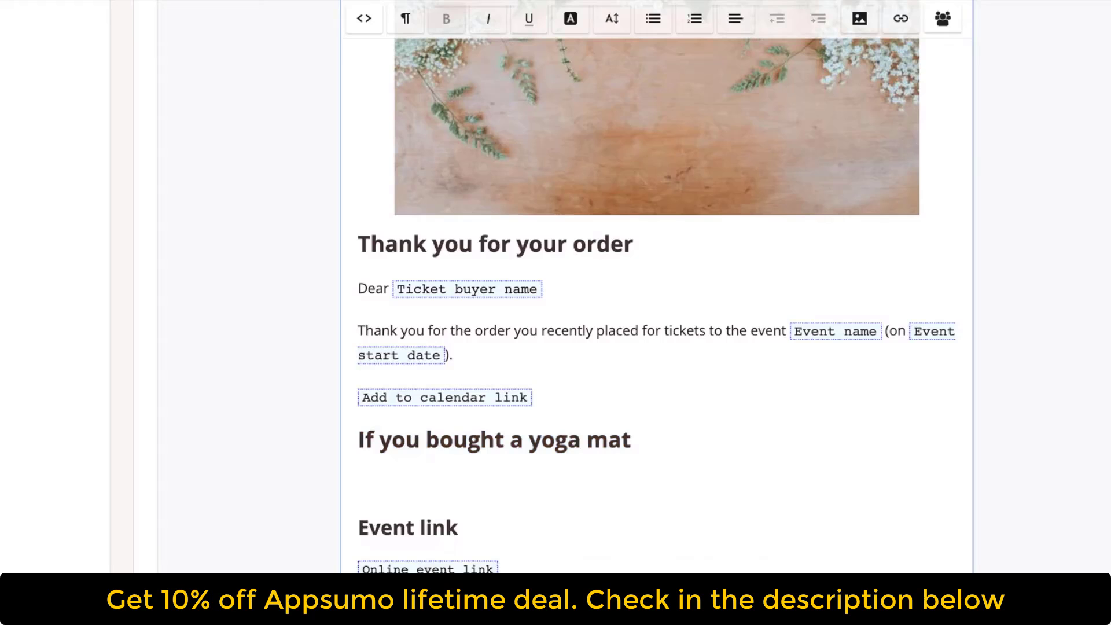
click(612, 18)
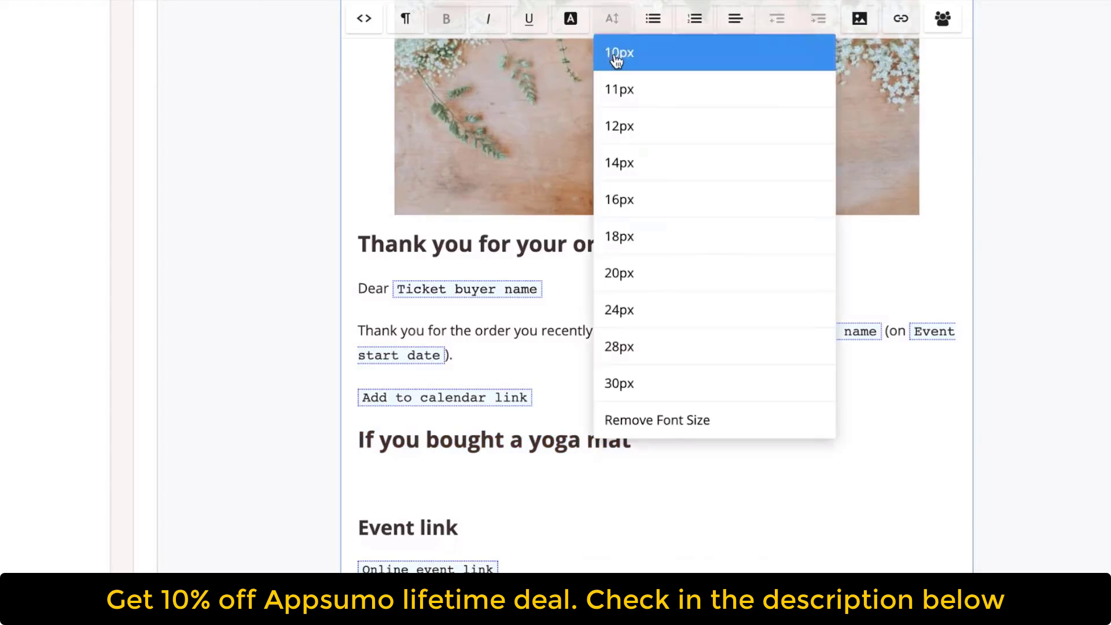
click(640, 141)
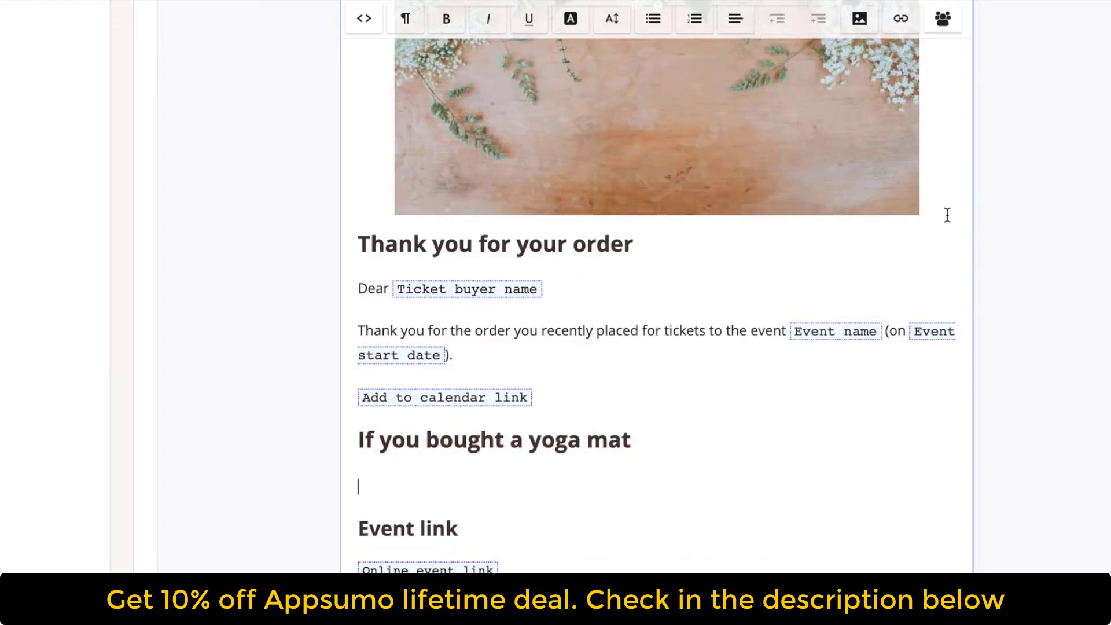
click(942, 28)
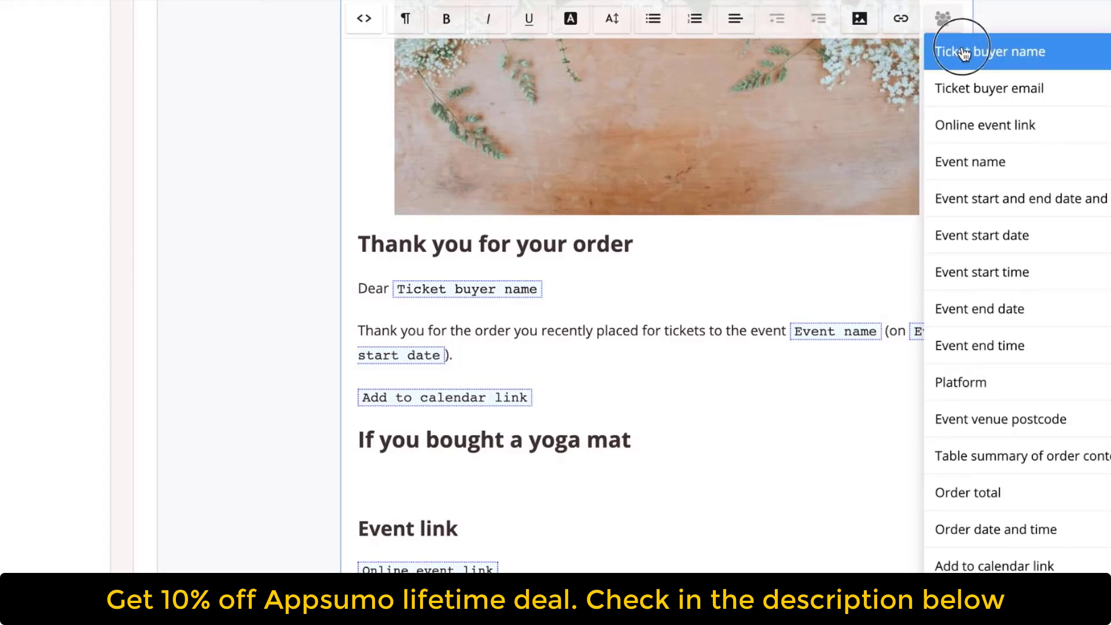
click(963, 47)
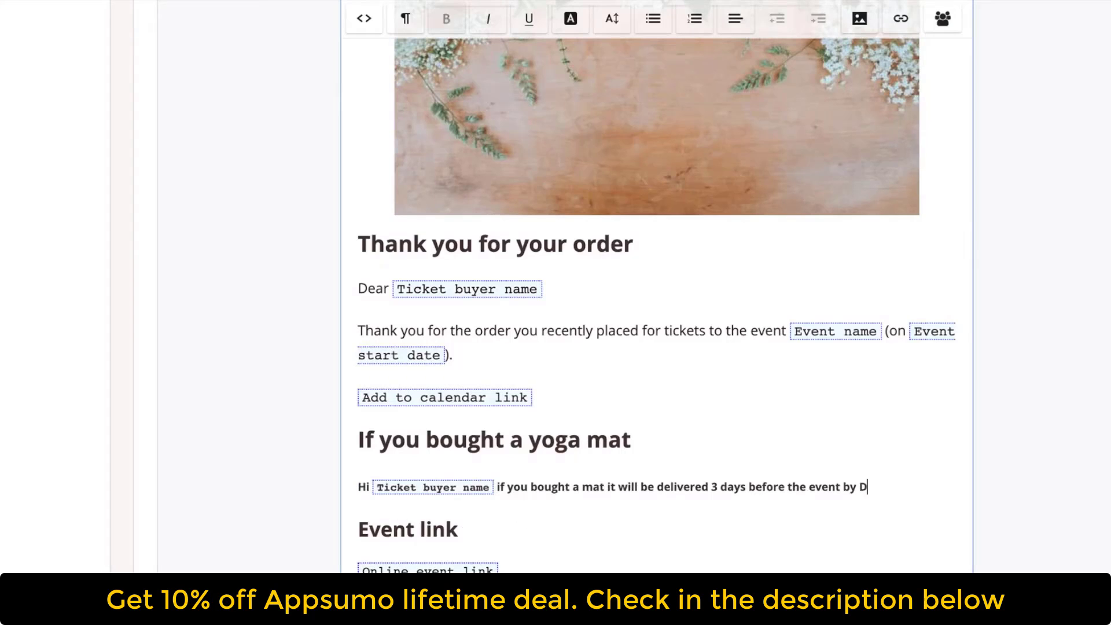
text(PS)
key(BackSpace)
key(BackSpace)
key(BackSpace)
text(local courier.)
Step: Format the mat delivery sentence as non-bold 14px text and save the order confirmation
click(355, 489)
drag(354, 489, 935, 484)
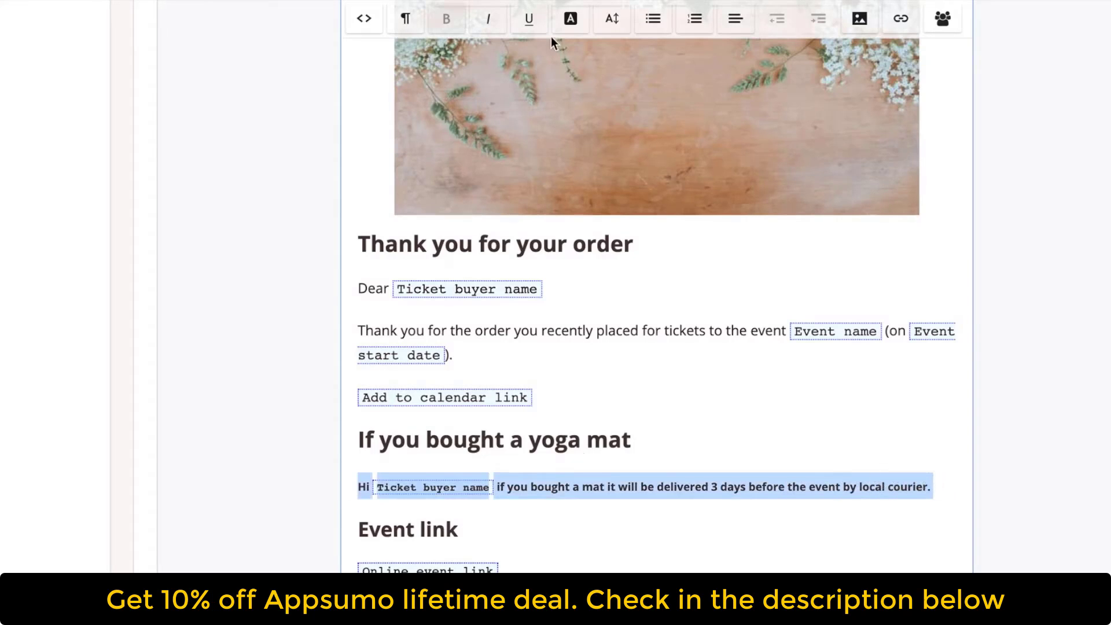
click(442, 21)
click(612, 18)
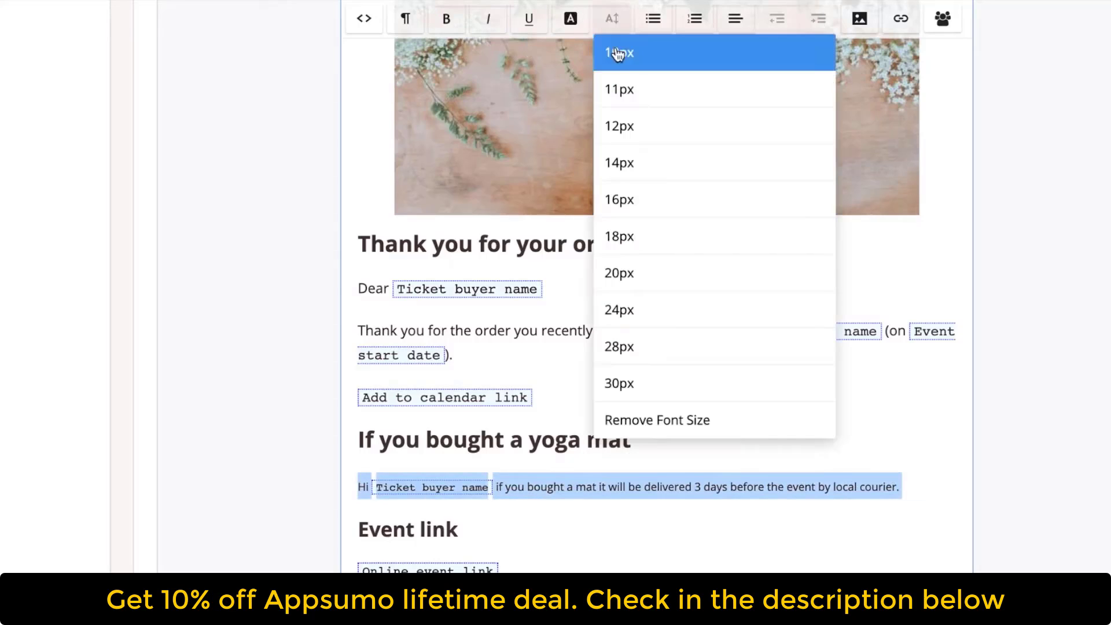
click(647, 213)
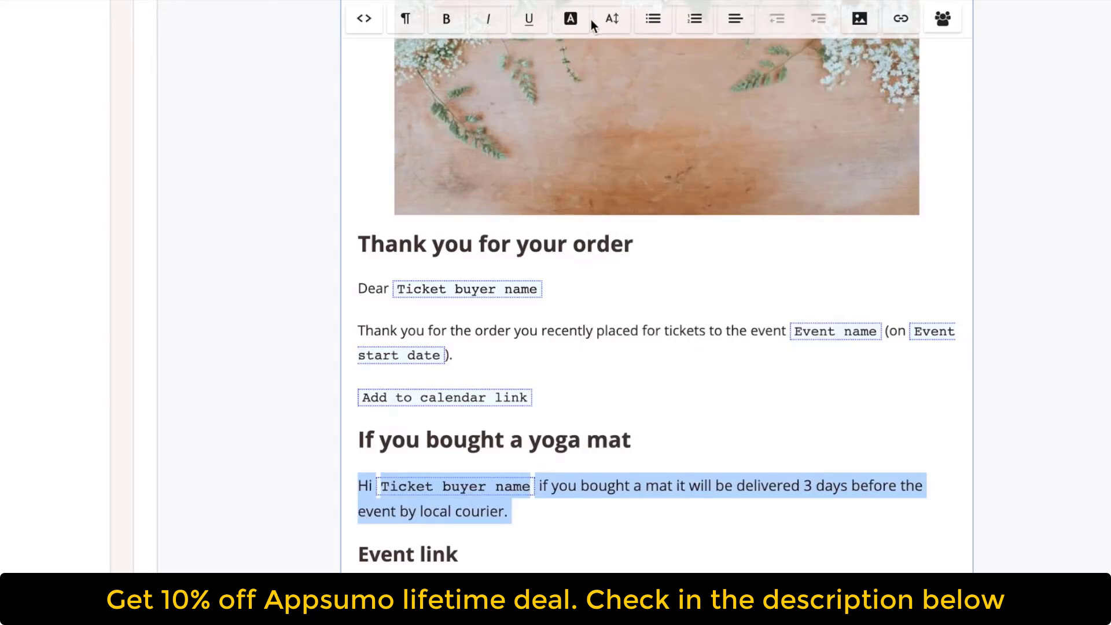
click(612, 19)
click(631, 173)
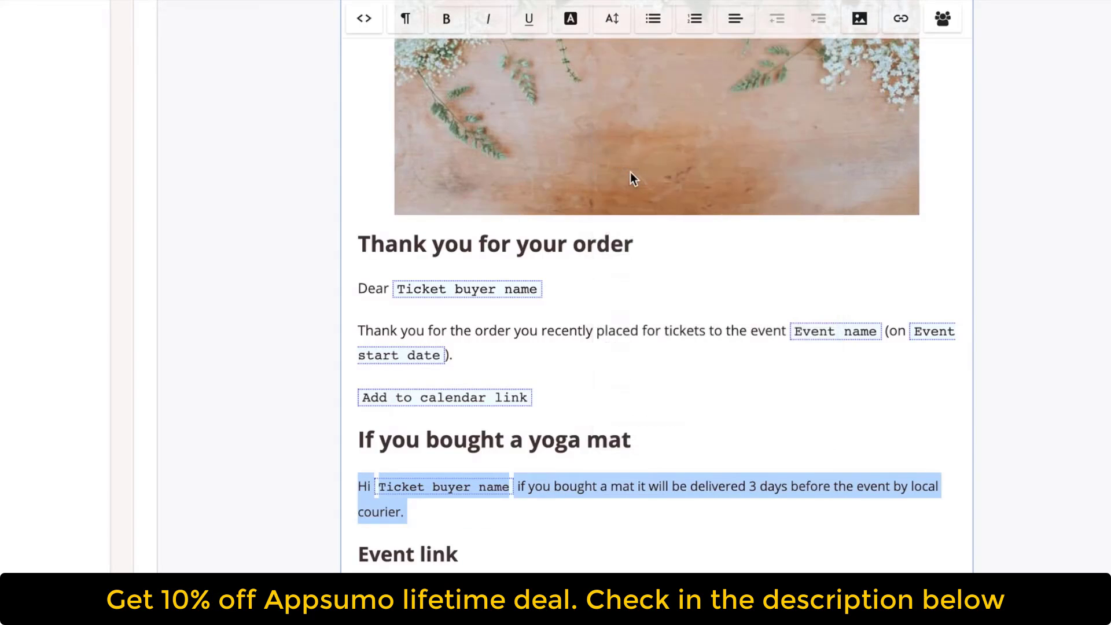
click(457, 511)
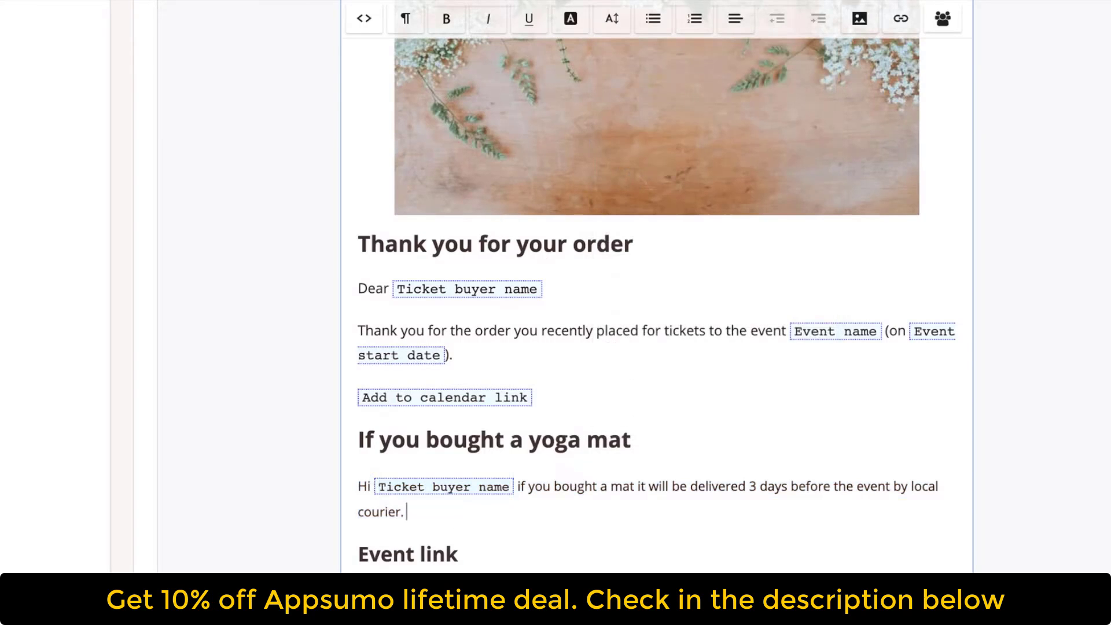
key(BackSpace)
text(.)
scroll(657, 289, down, 4)
scroll(414, 450, down, 4)
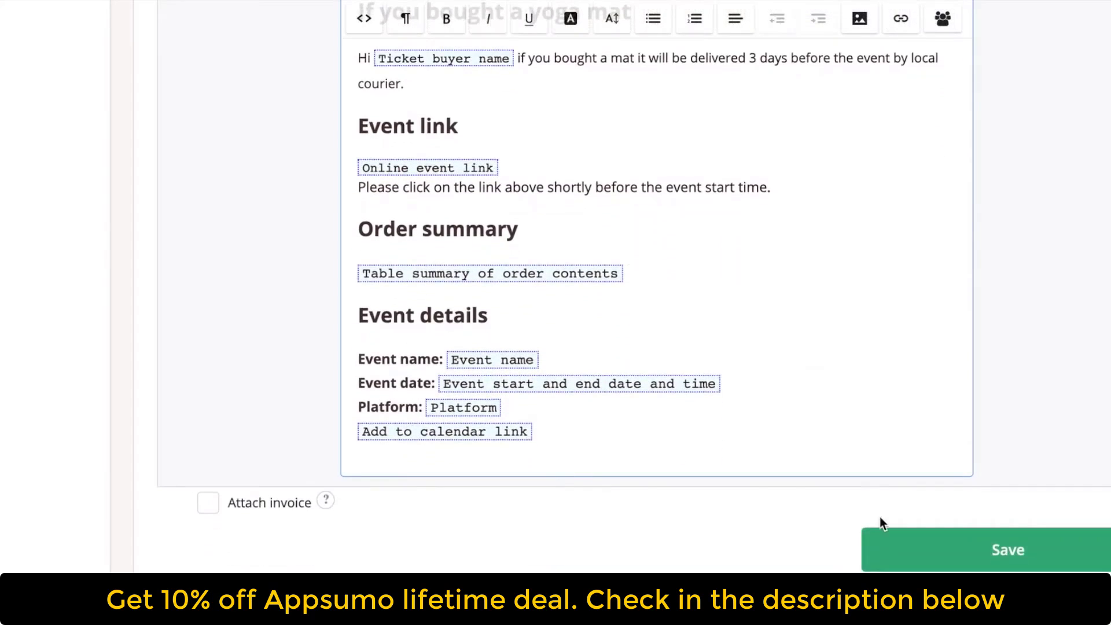
click(907, 549)
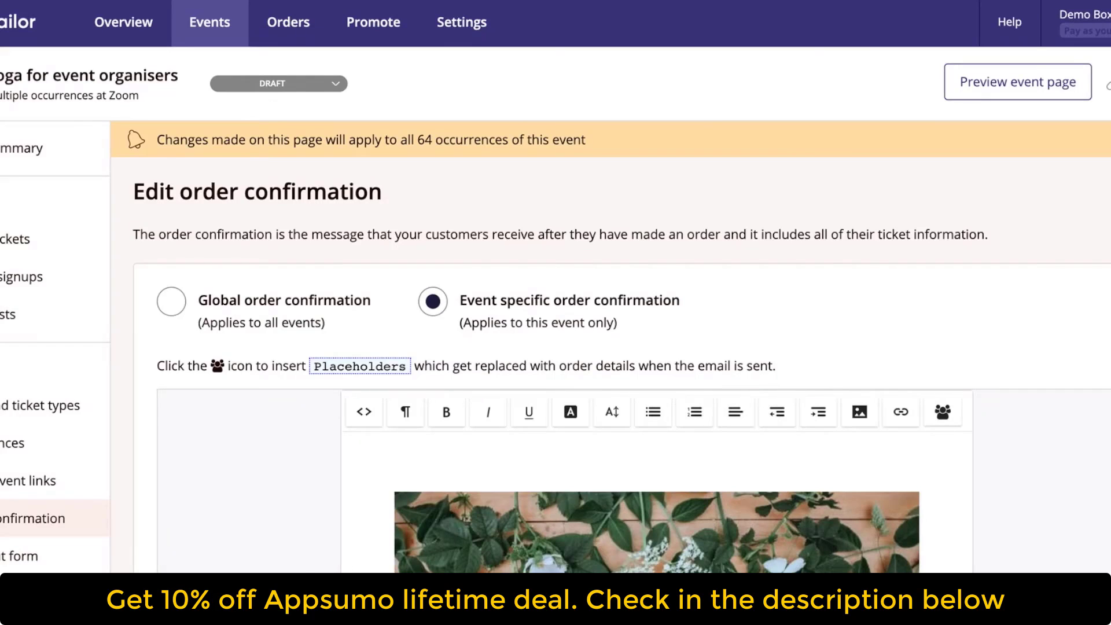
Step: Switch this event's checkout form from the global form to an event specific one
click(49, 565)
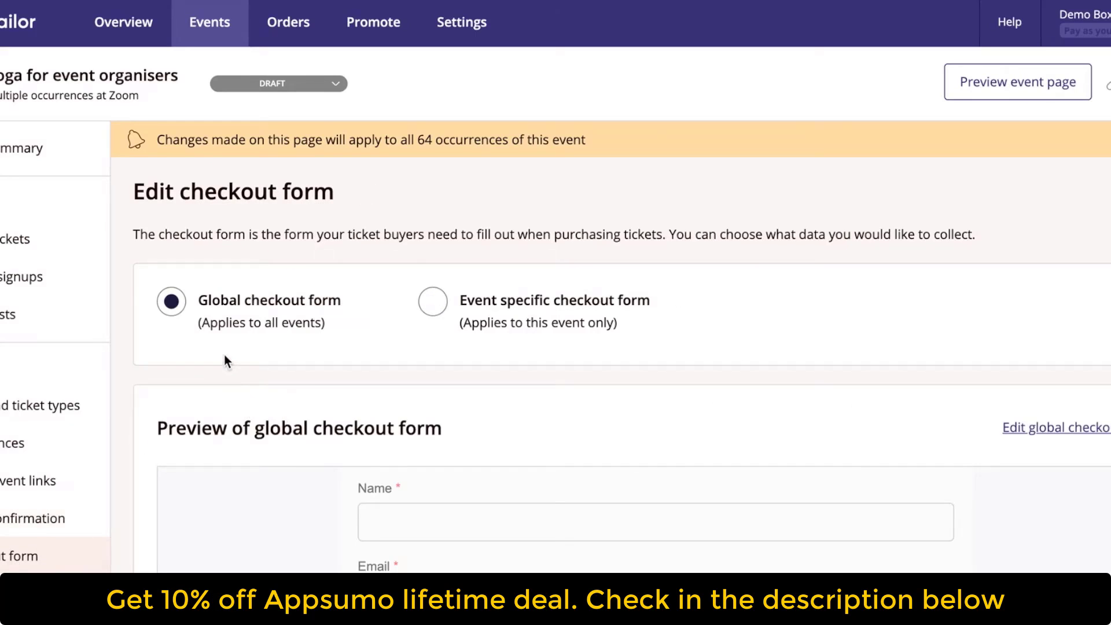
click(434, 301)
scroll(456, 346, down, 3)
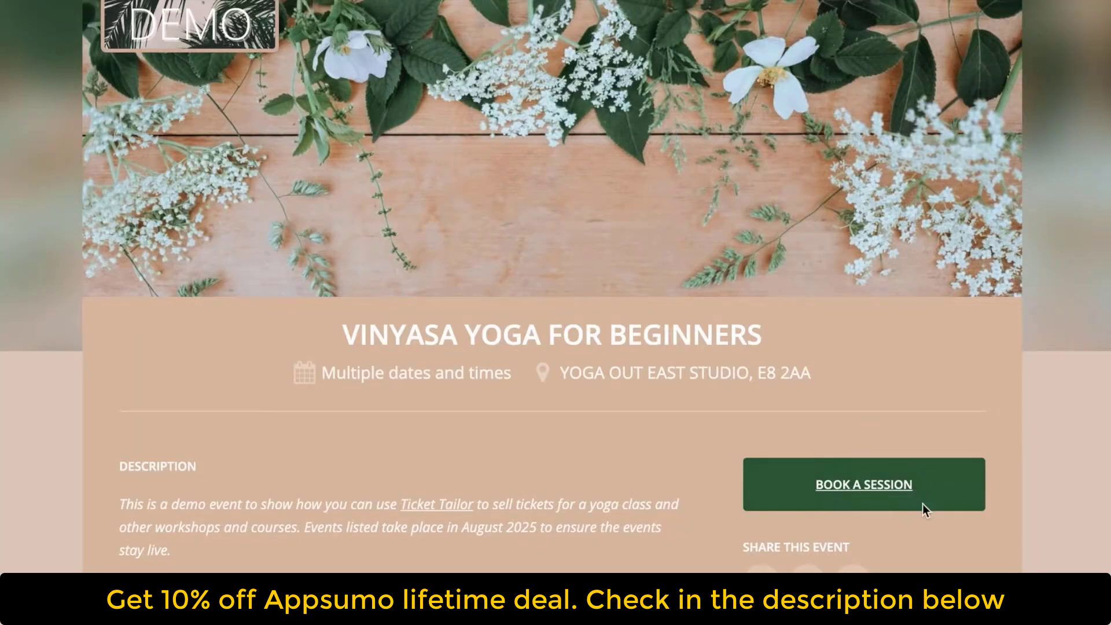
Step: On the Vinyasa yoga demo page, start booking one Single Class for Mon 4 Aug 2025, examine the checkout form's fields and close it
click(923, 504)
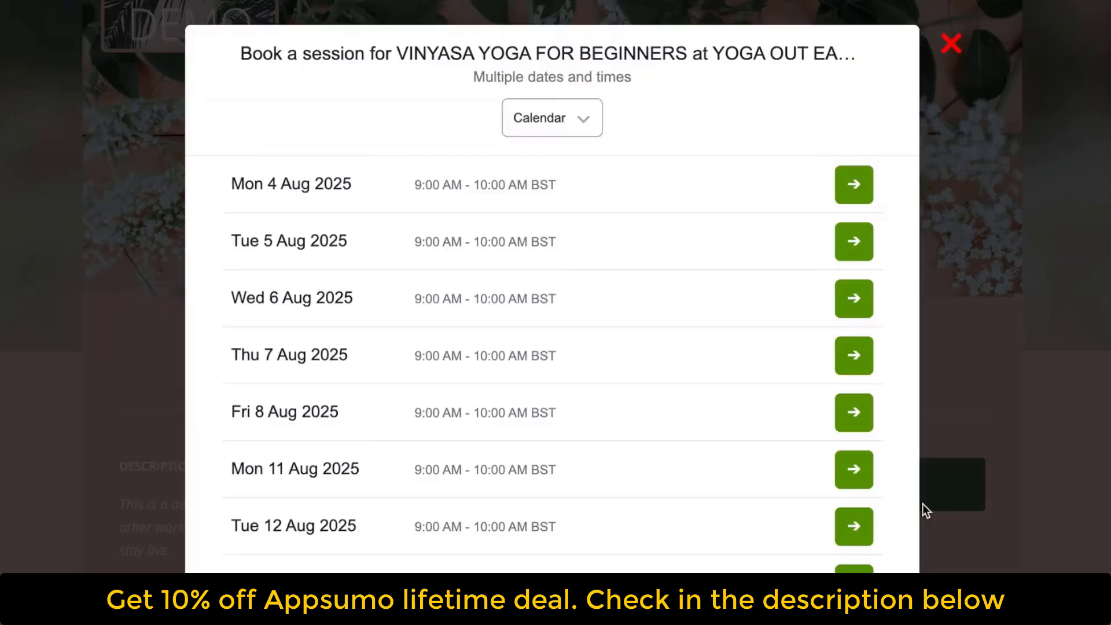
click(853, 182)
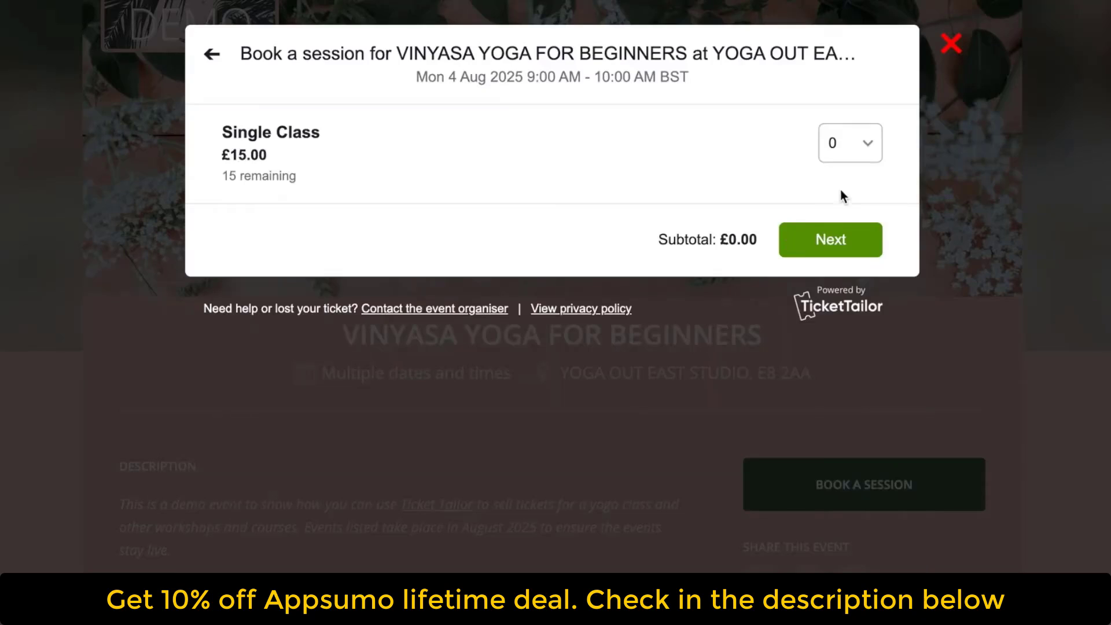
click(850, 148)
click(845, 171)
click(841, 235)
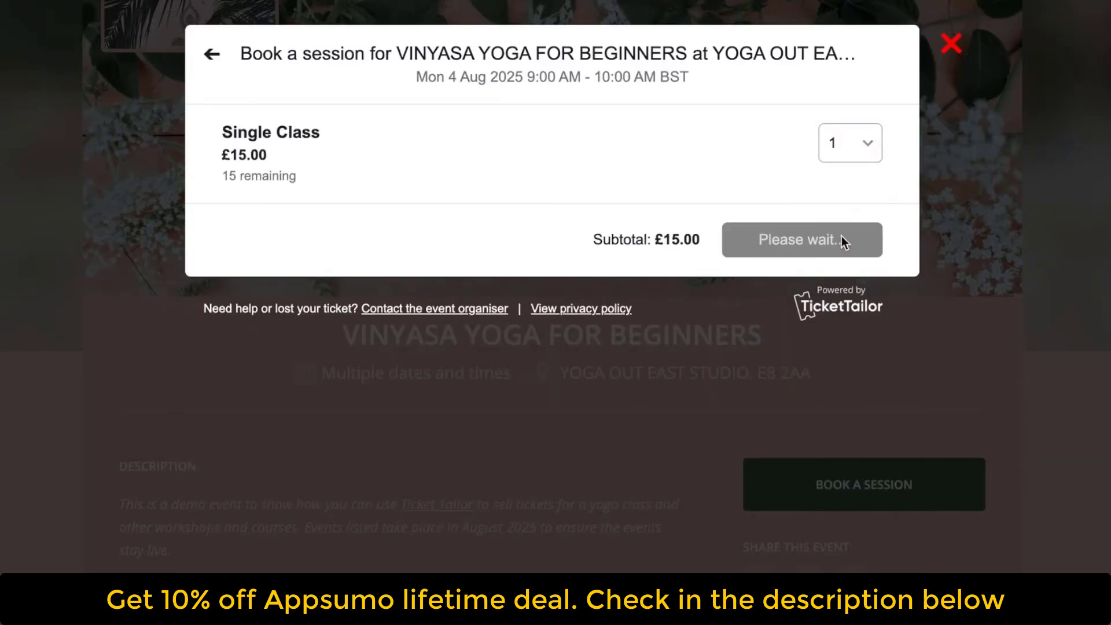
scroll(740, 294, down, 2)
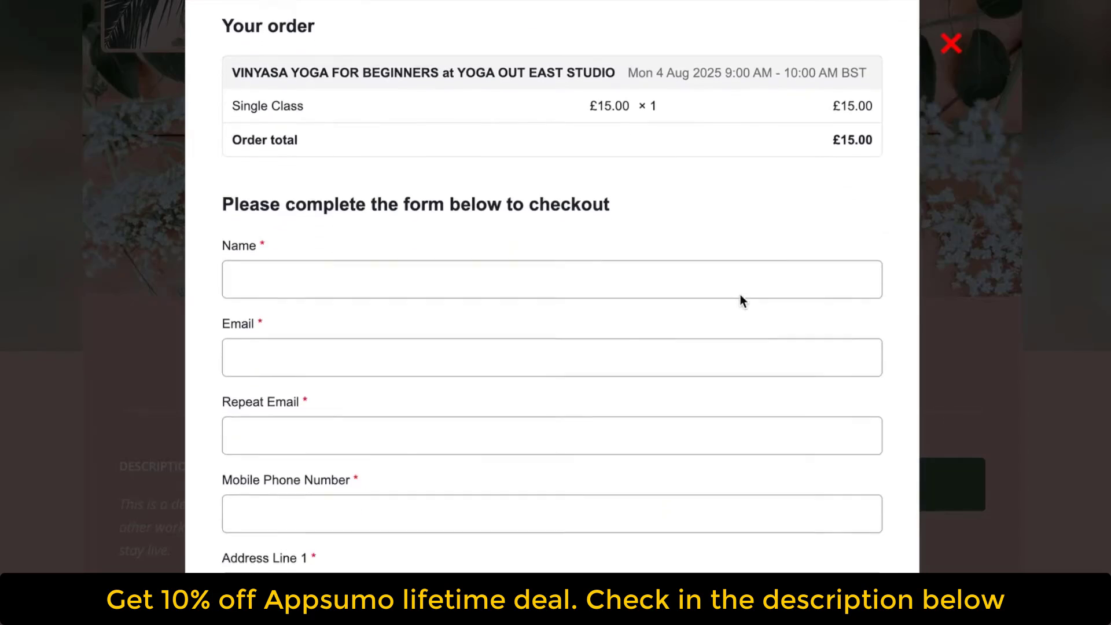
scroll(467, 457, down, 3)
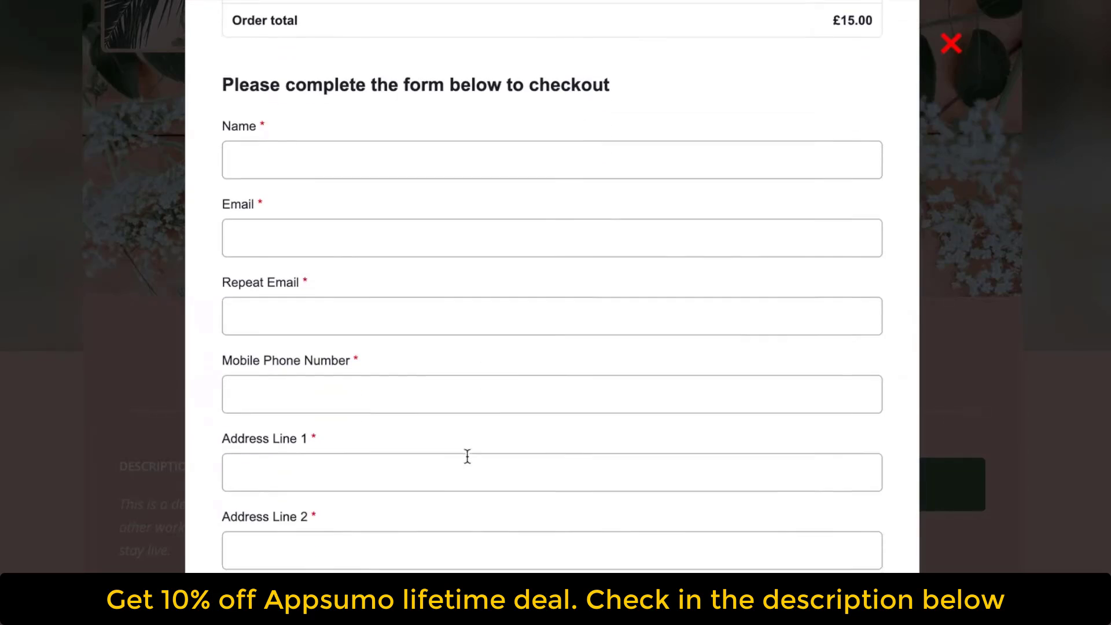
scroll(558, 407, down, 1)
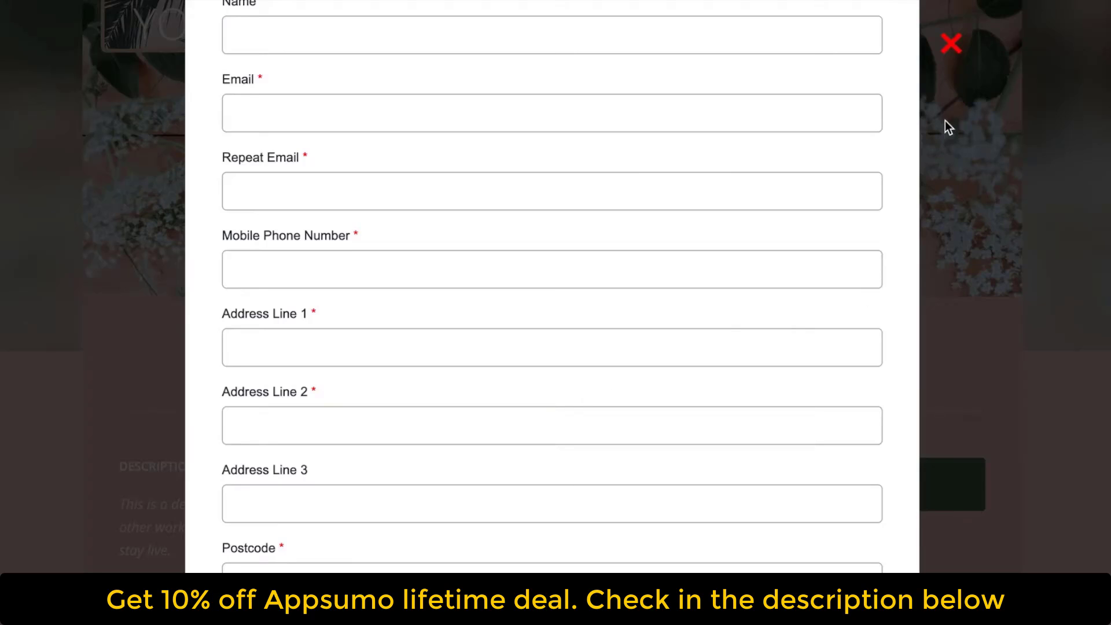
click(951, 51)
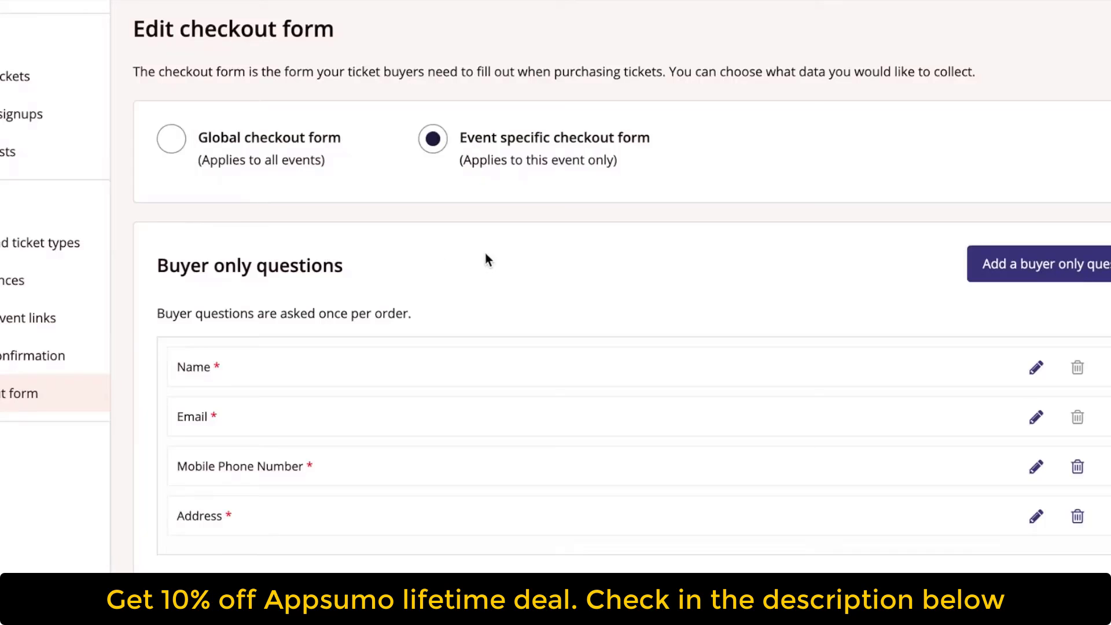
Step: Remove the Mobile Phone Number and Address questions from the buyer only questions
scroll(574, 263, down, 1)
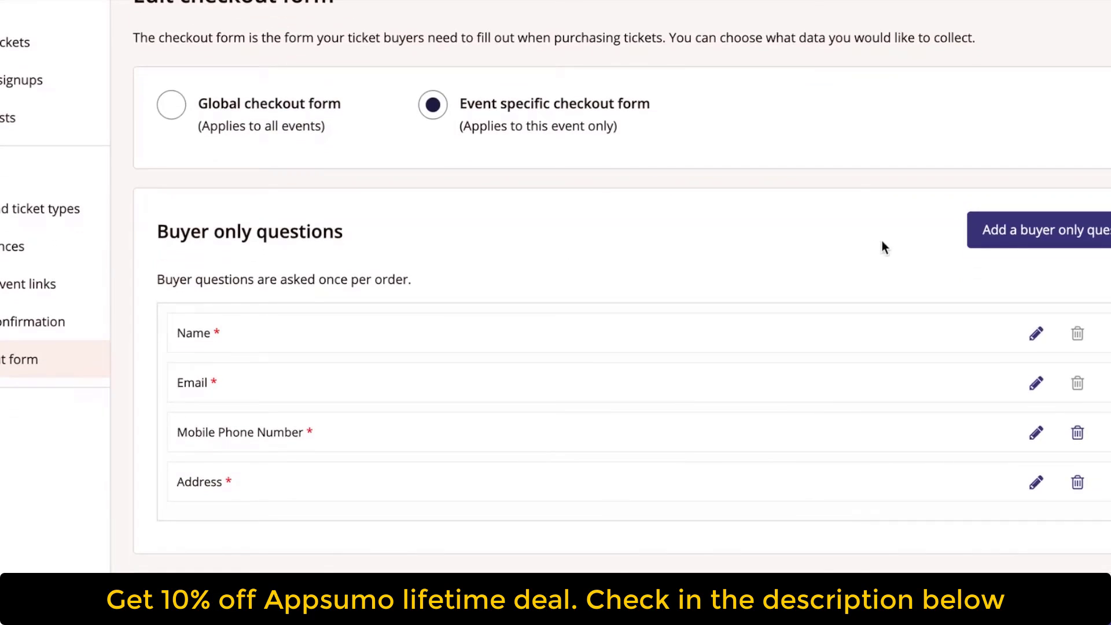
scroll(883, 241, down, 2)
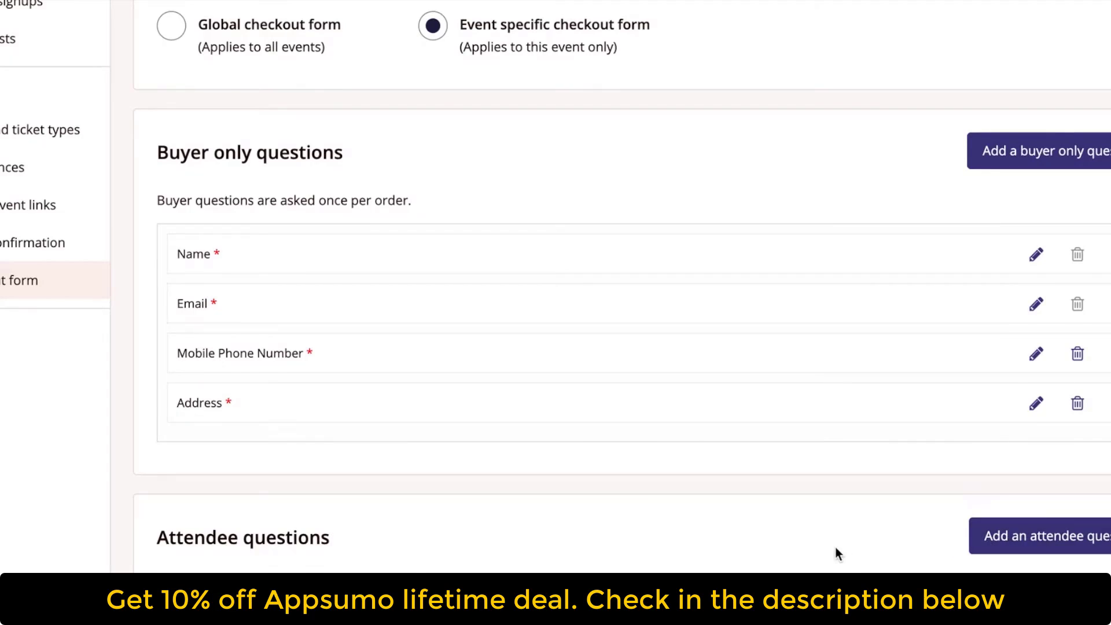
scroll(835, 547, down, 2)
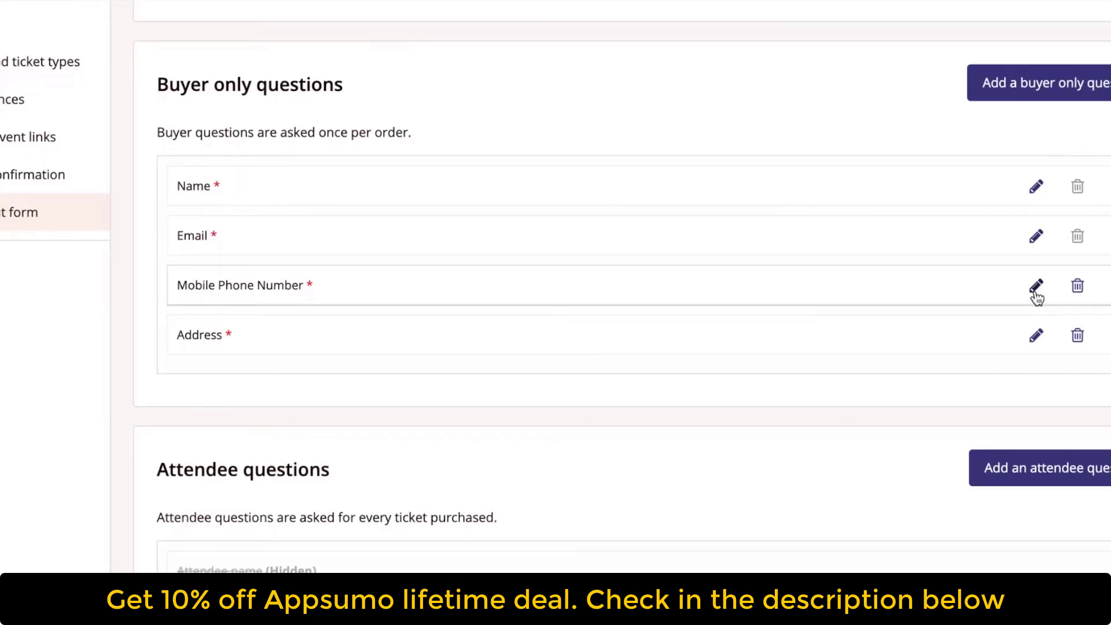
click(1078, 286)
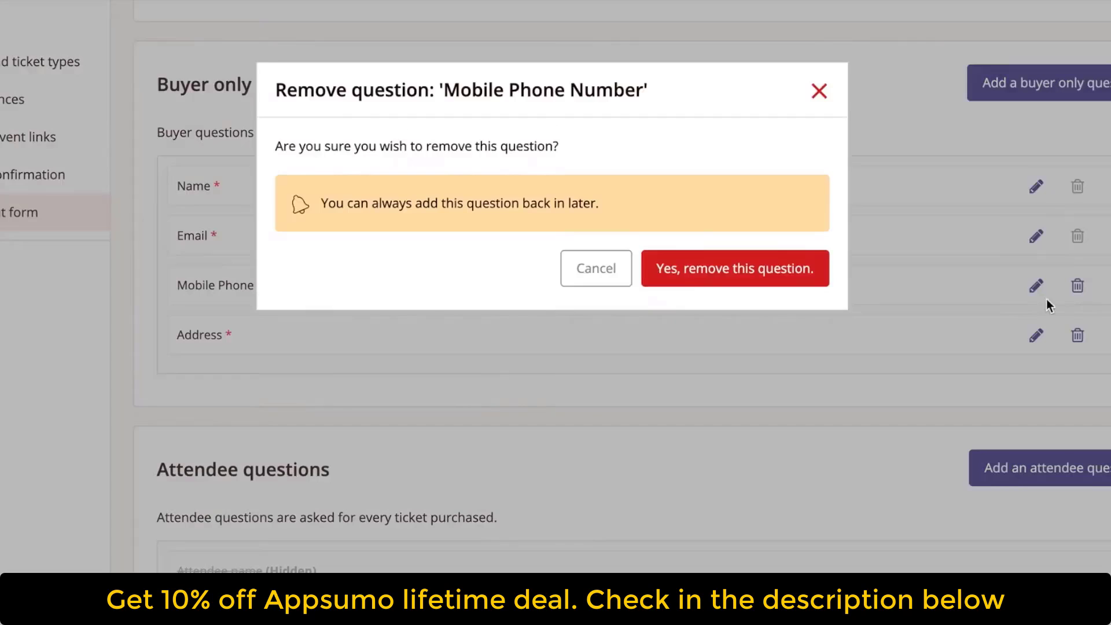
click(756, 273)
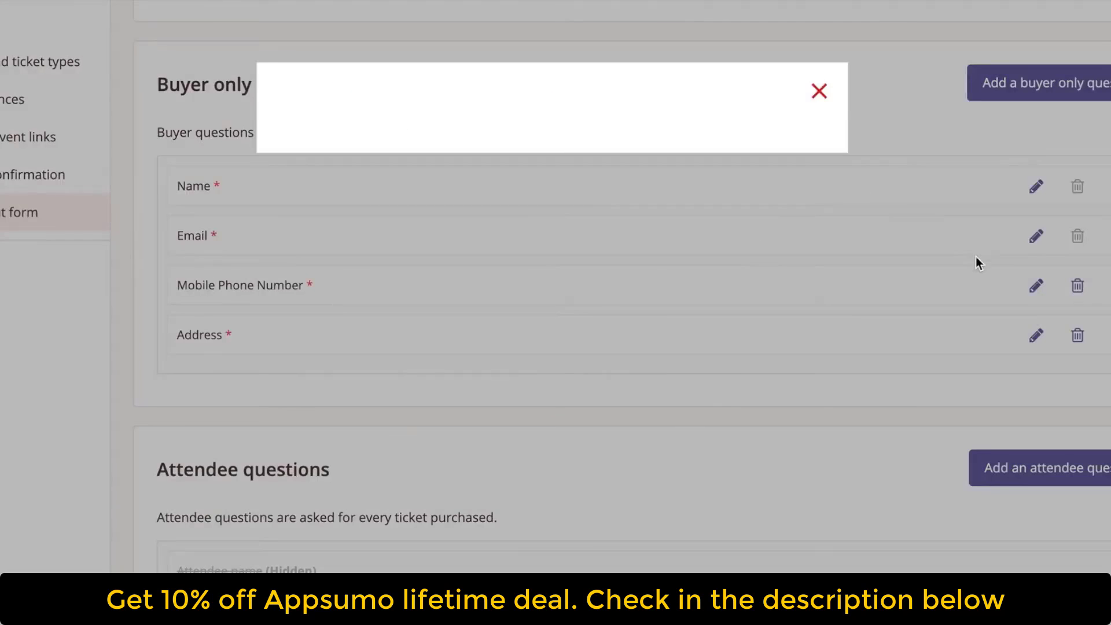
scroll(1009, 342, down, 5)
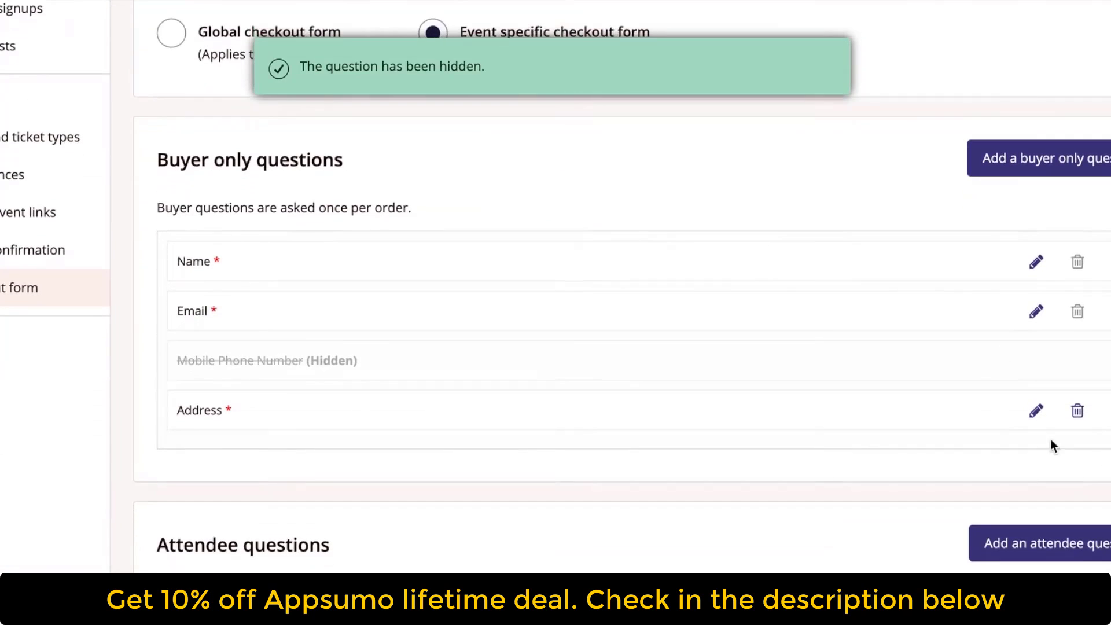
click(1077, 410)
click(801, 287)
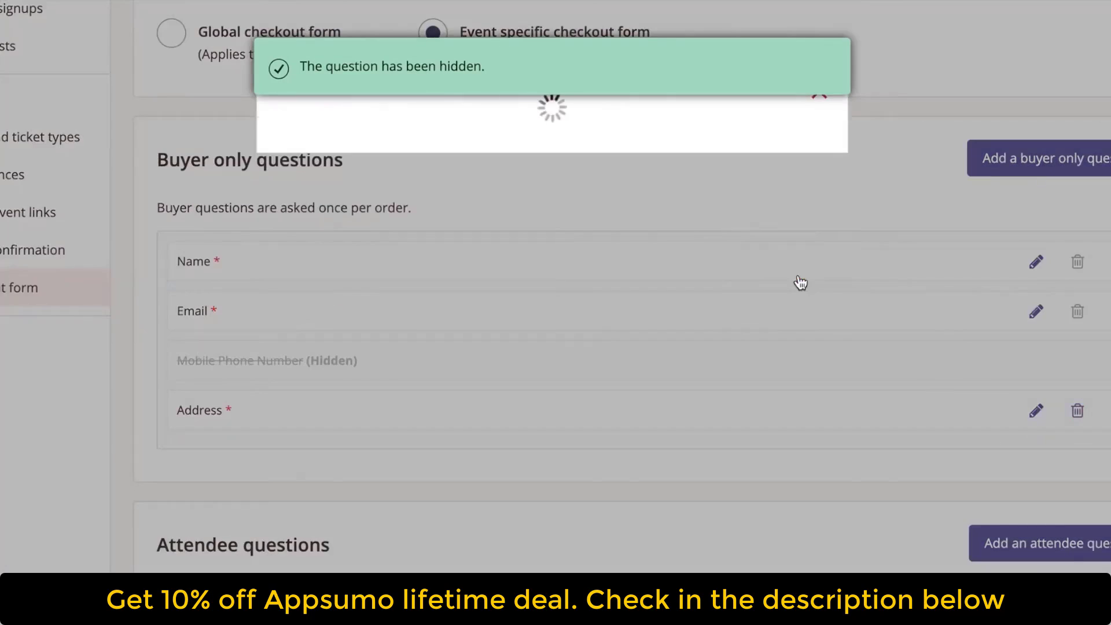
Step: Add an attendee question with a single line text response asking "Where would you like us to send your mat?"
scroll(797, 288, down, 6)
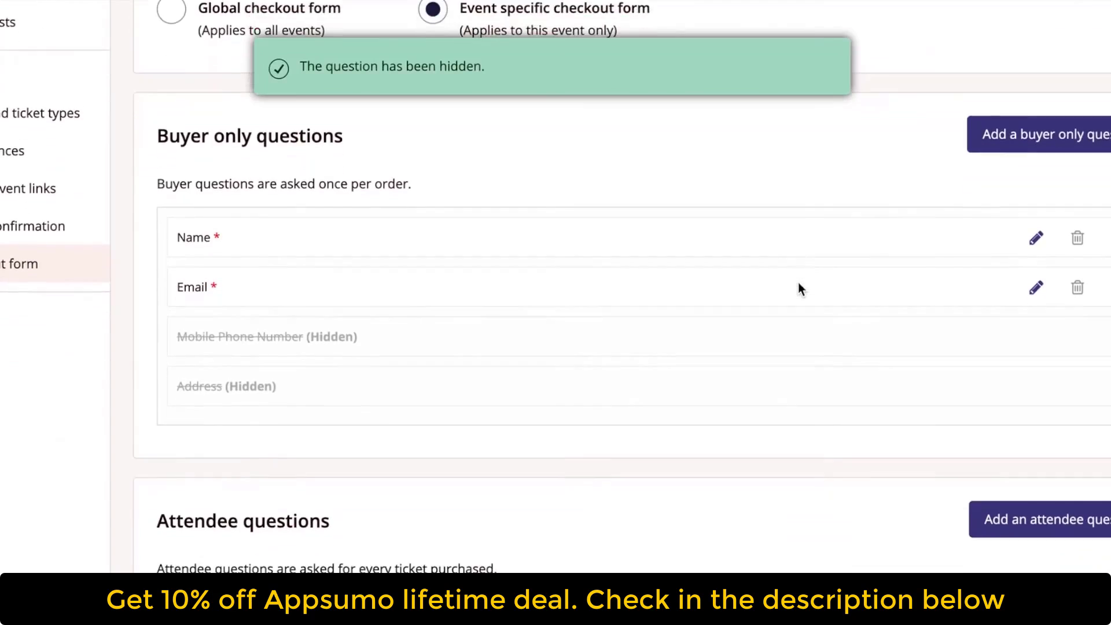
scroll(801, 288, down, 1)
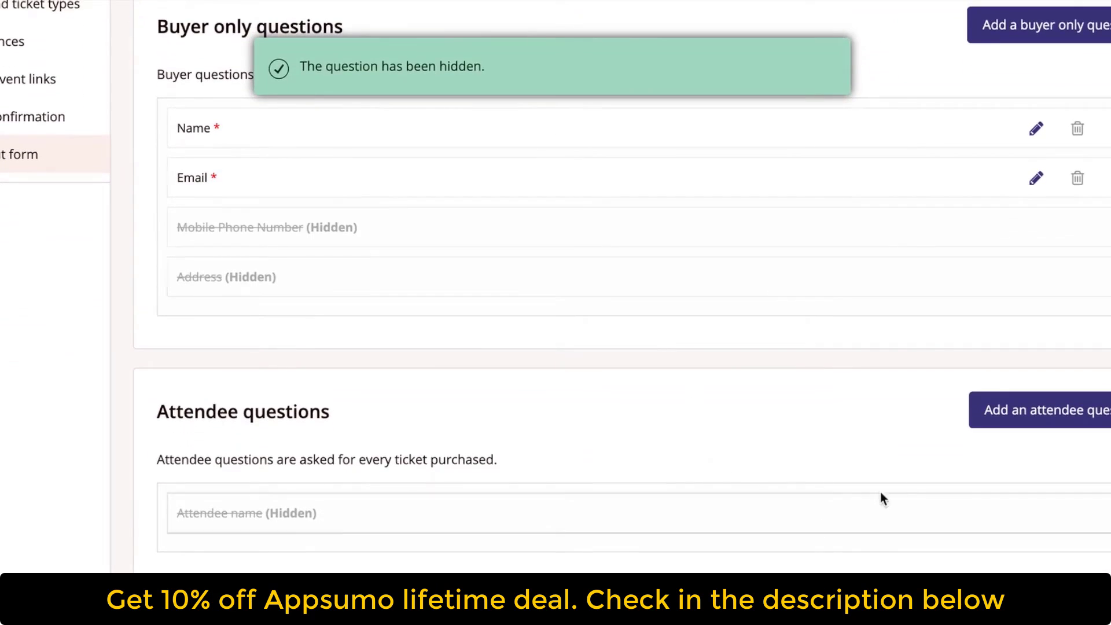
click(1007, 428)
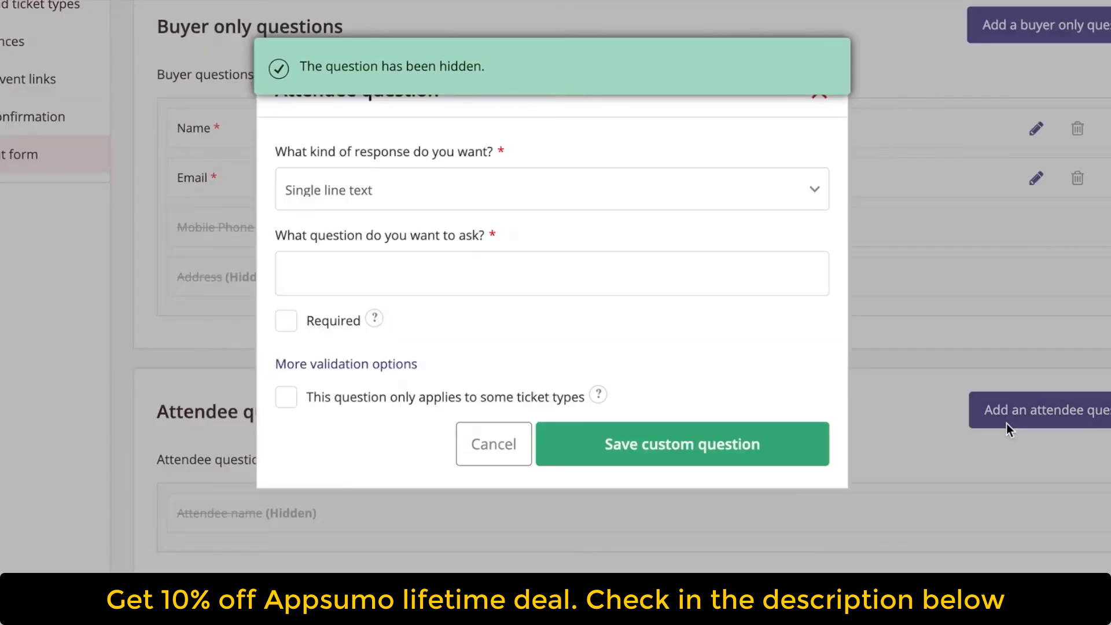
click(540, 194)
click(540, 193)
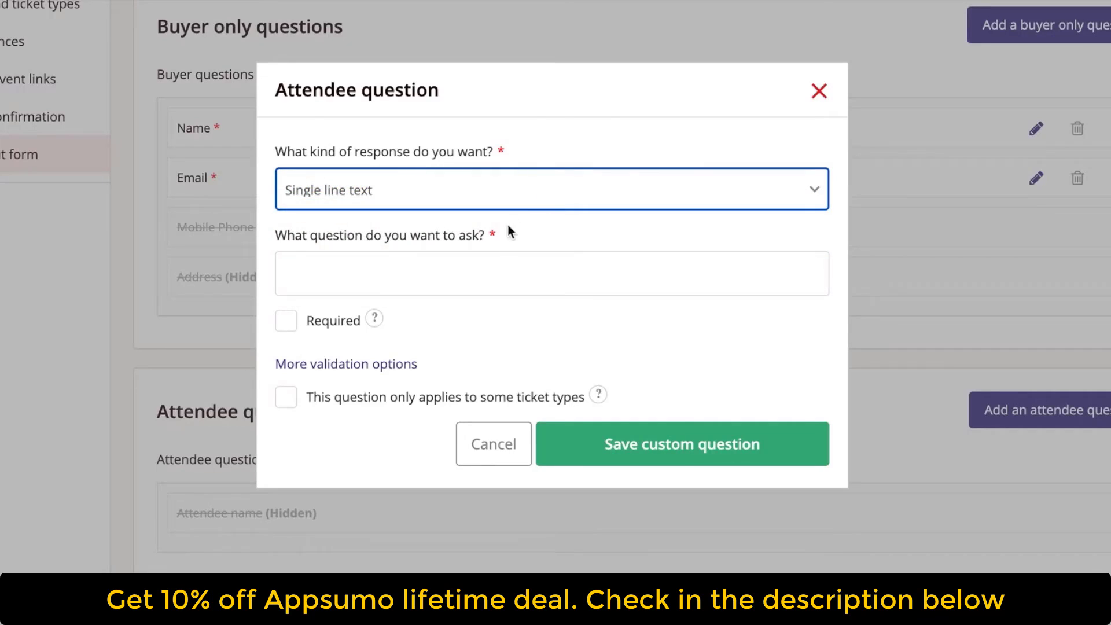
click(499, 270)
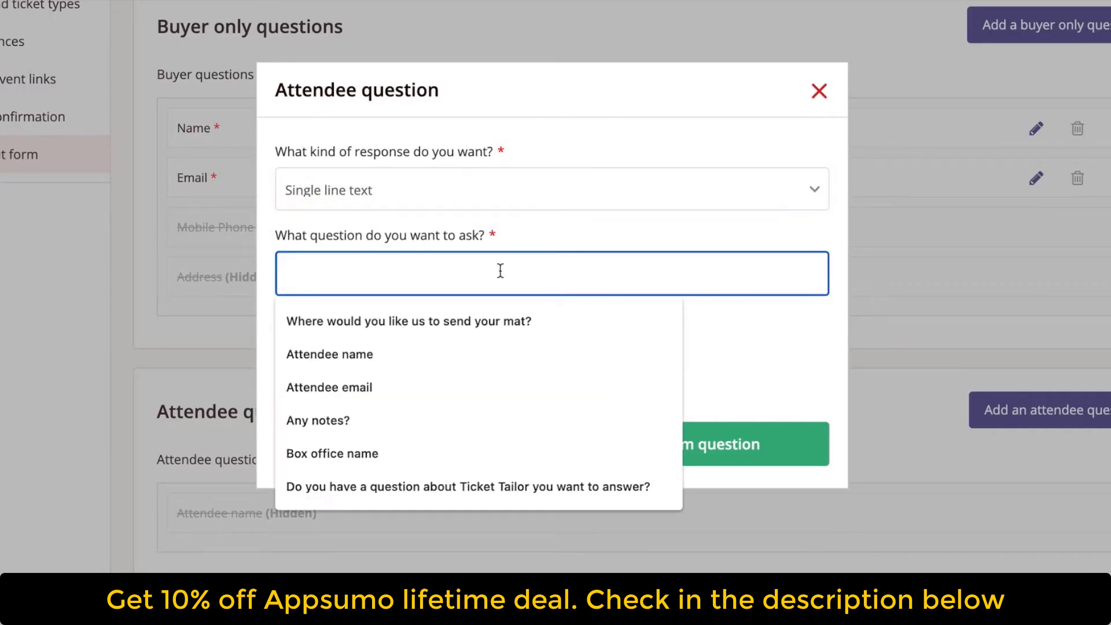
click(503, 317)
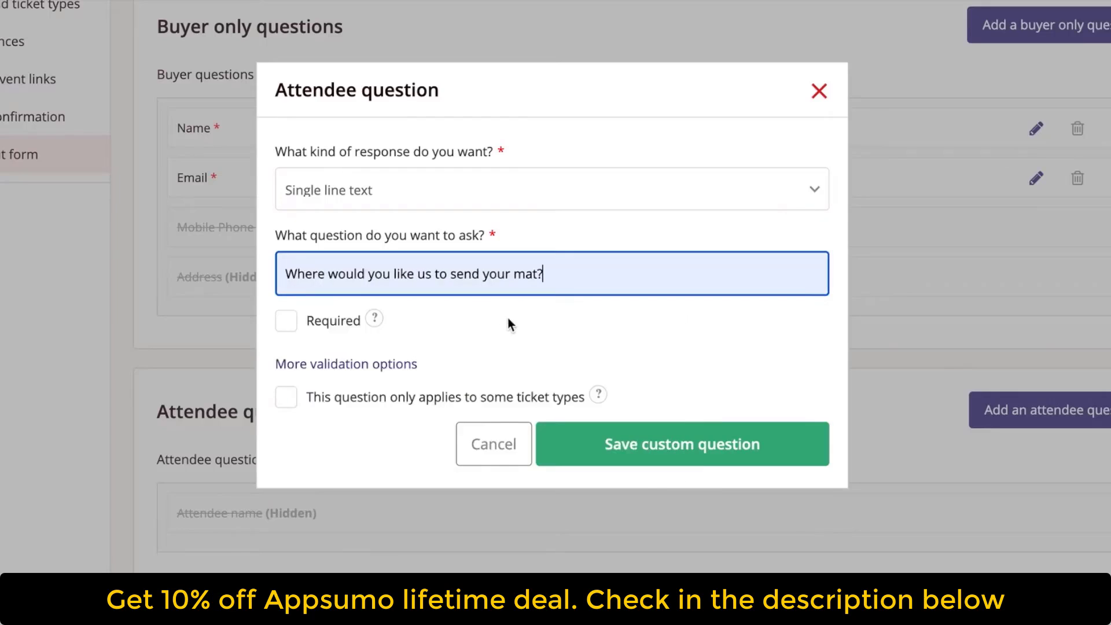
Step: Make the mat delivery question required, limit it to the Class with yoga mat ticket, and save it
click(287, 322)
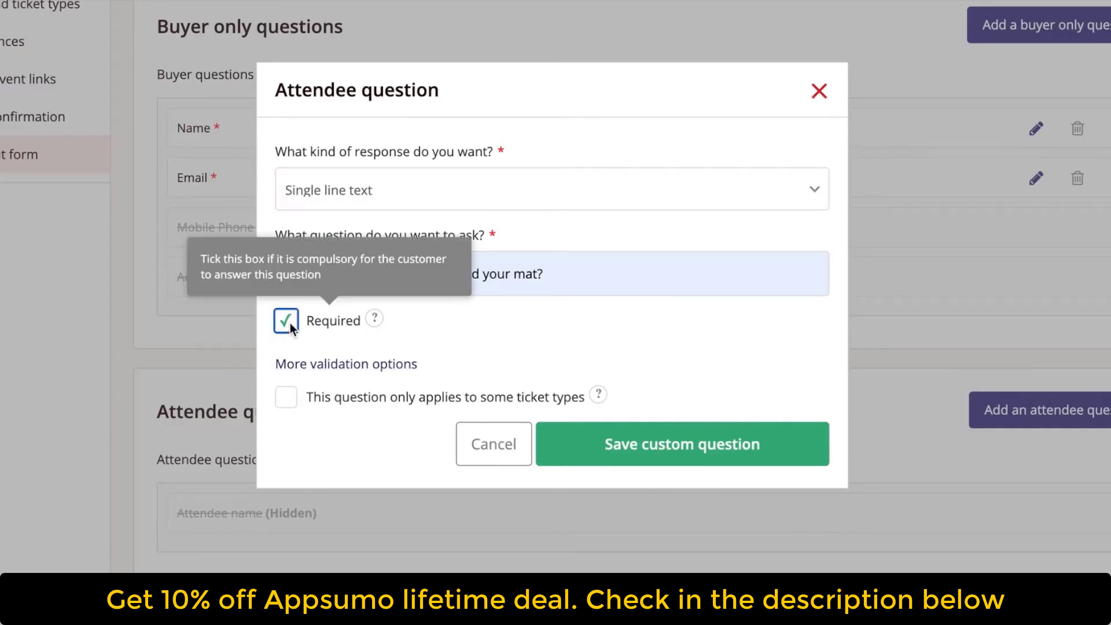
click(287, 398)
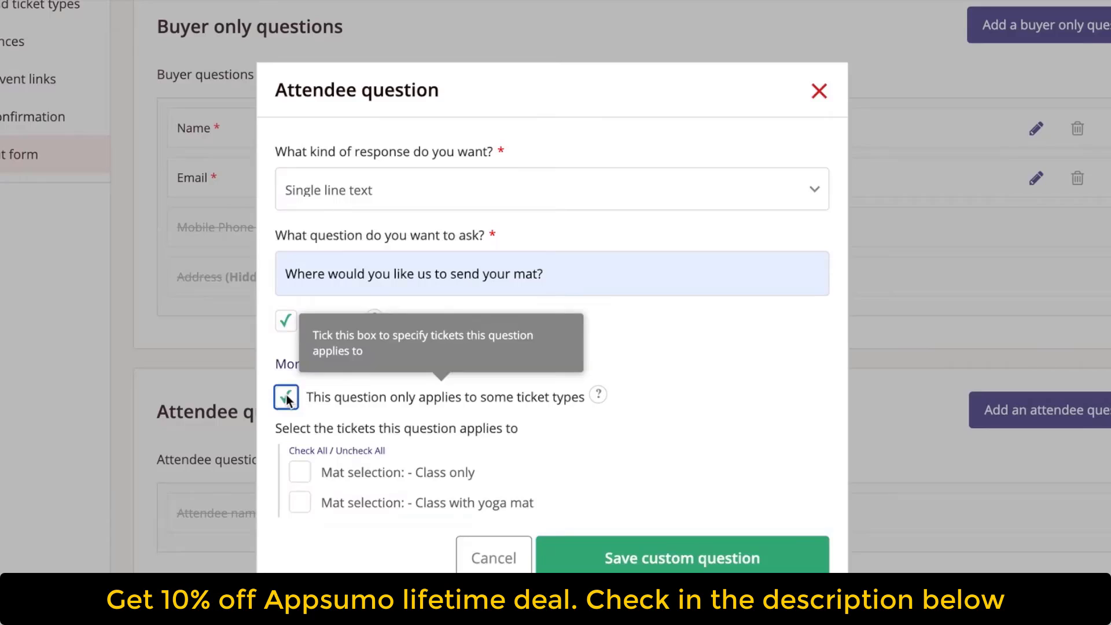
click(294, 508)
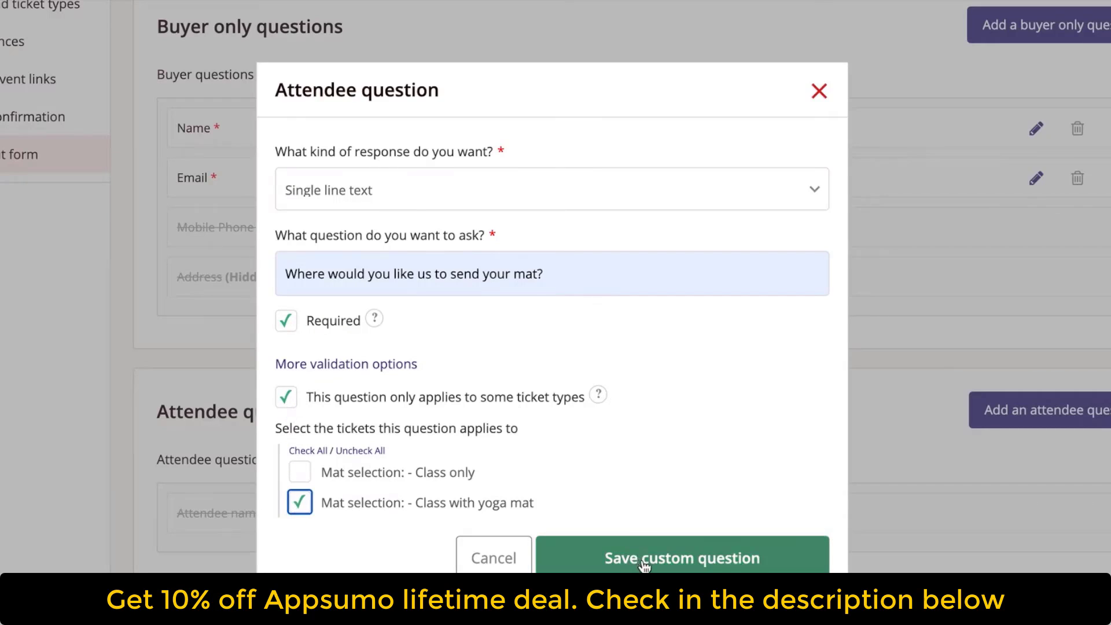
click(669, 559)
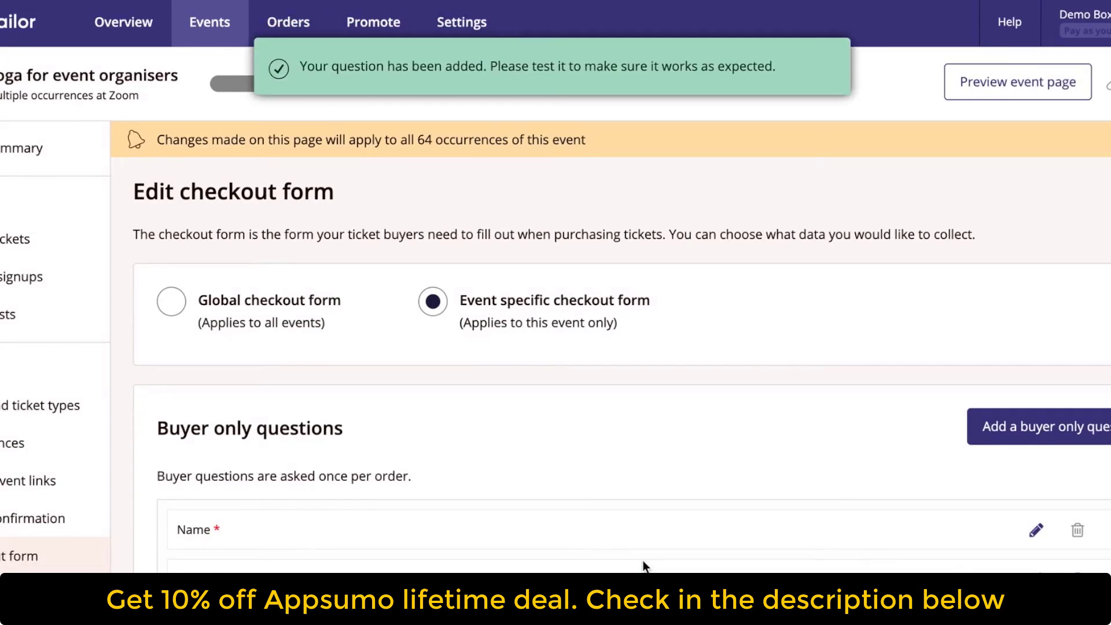
Step: Review the checkout form's questions, open the event summary and examine the Stripe and PayPal payment setup options
scroll(644, 566, down, 6)
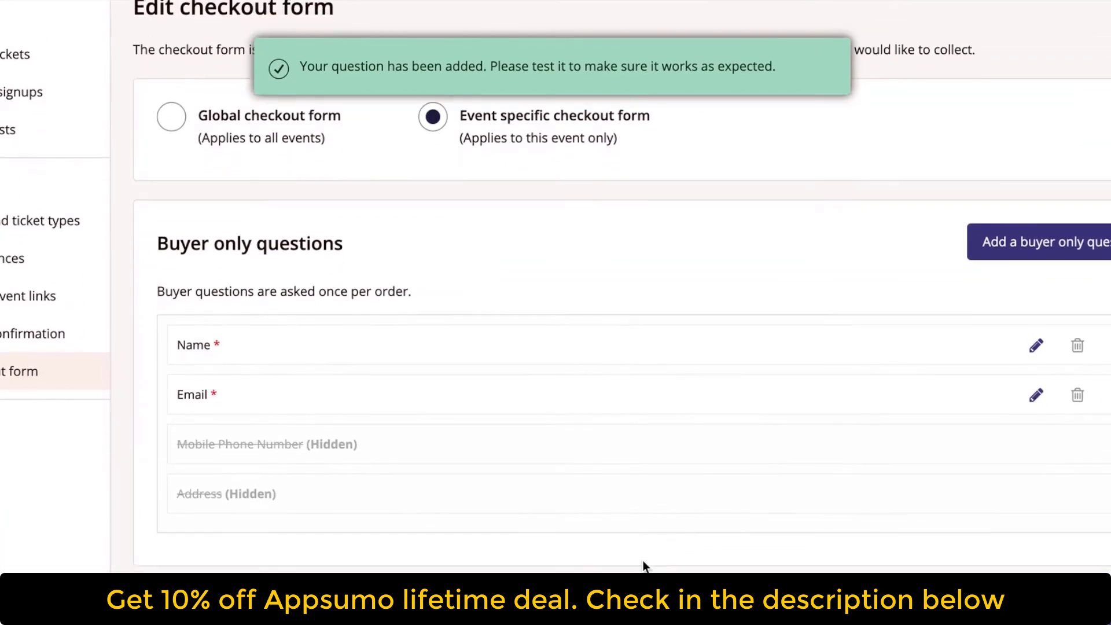
scroll(644, 566, down, 2)
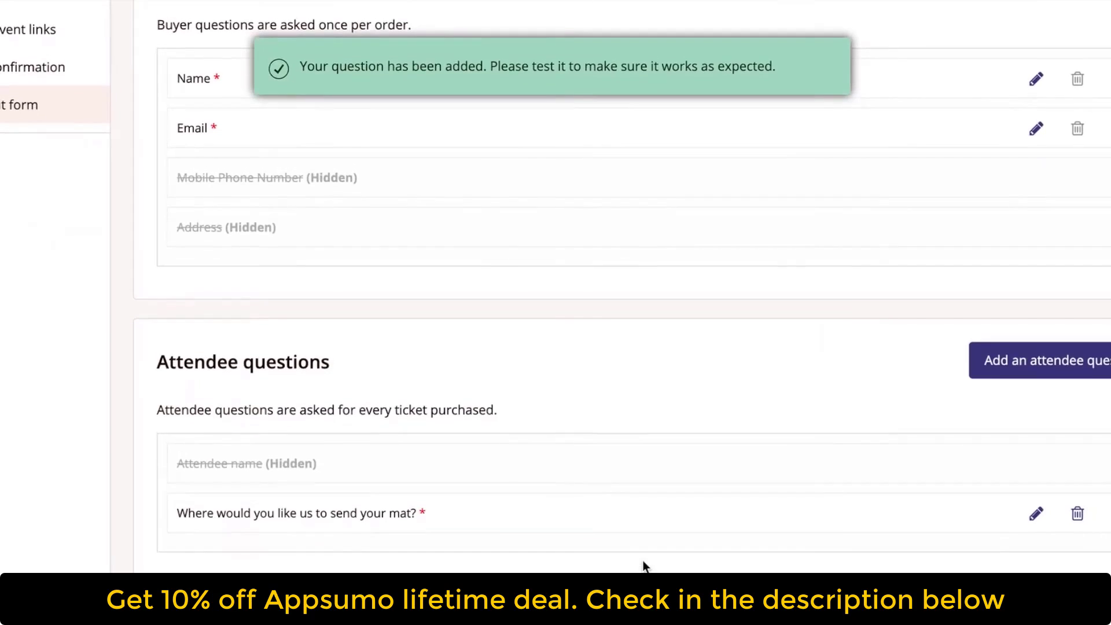
scroll(643, 566, up, 5)
scroll(644, 566, up, 2)
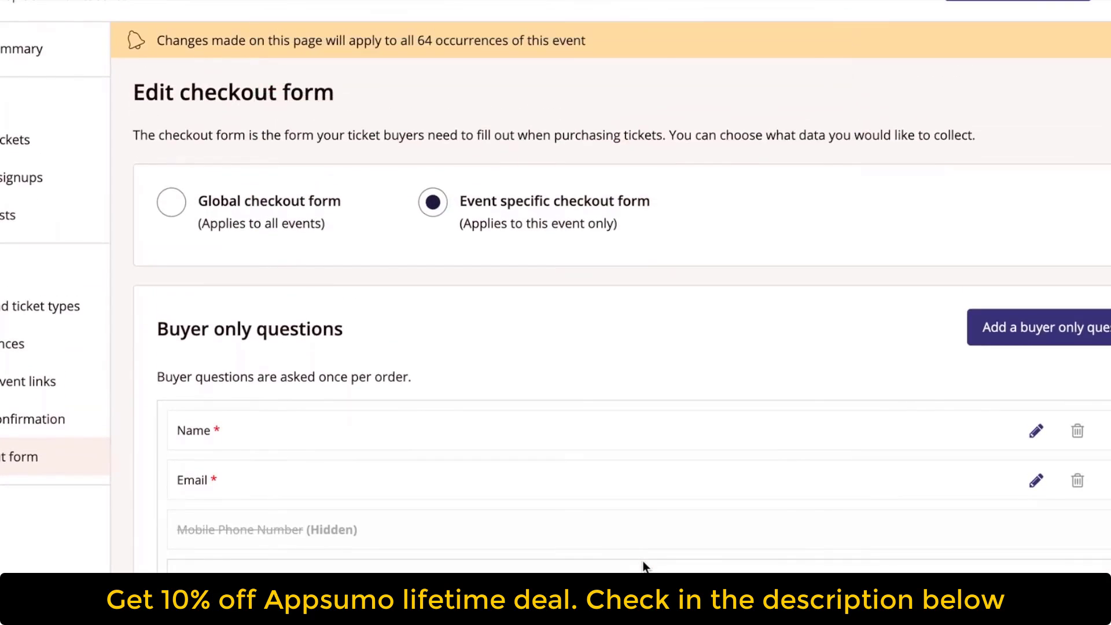
scroll(644, 566, up, 2)
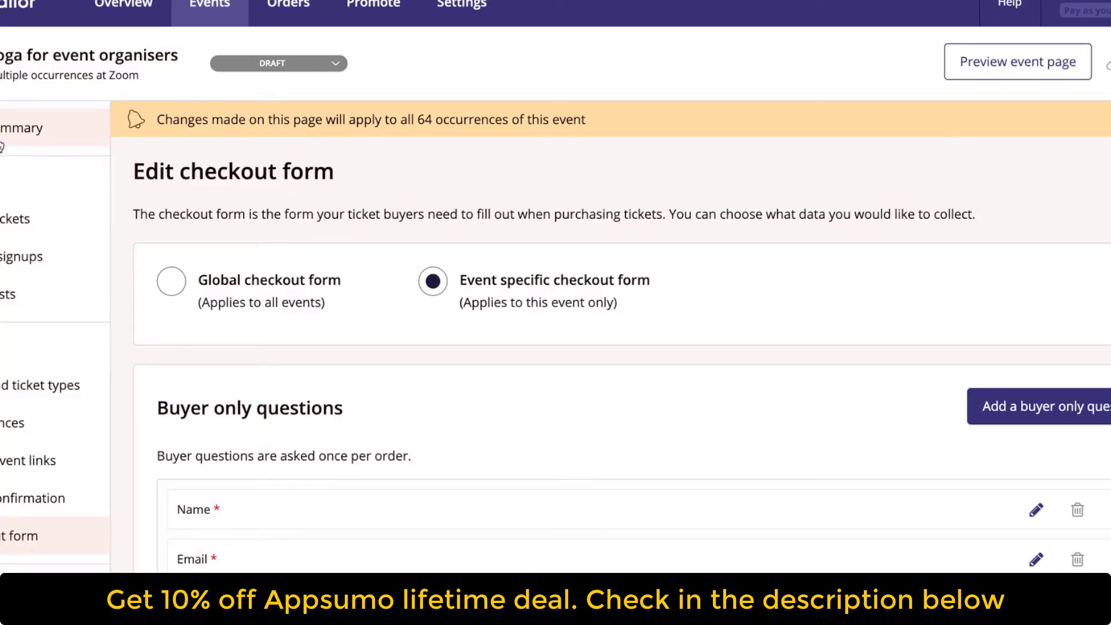
click(2, 146)
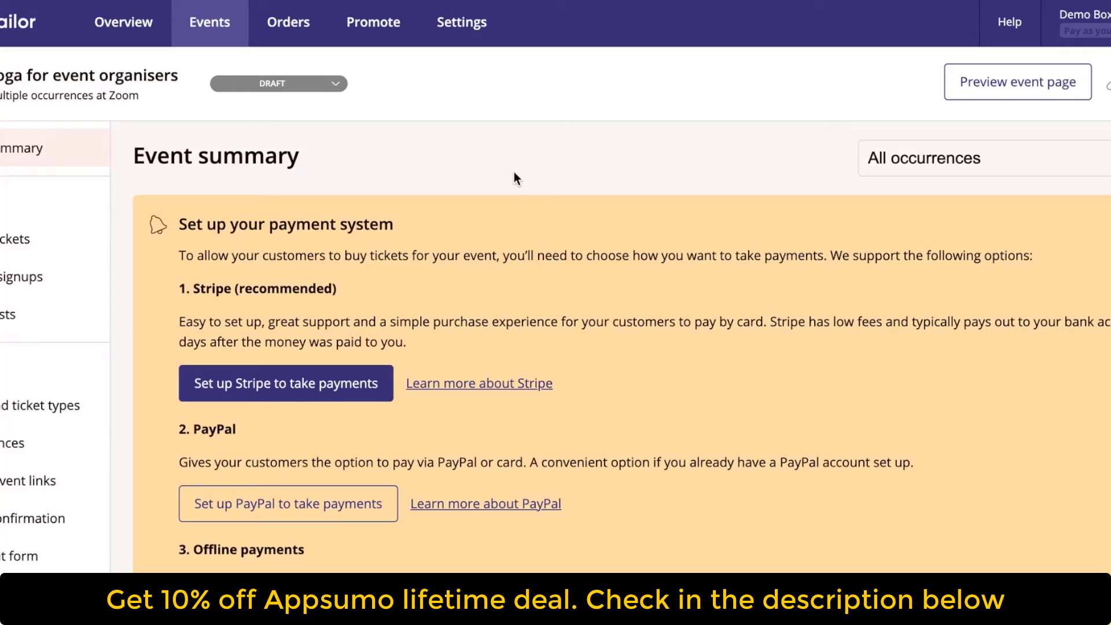
scroll(516, 177, down, 2)
scroll(515, 177, down, 1)
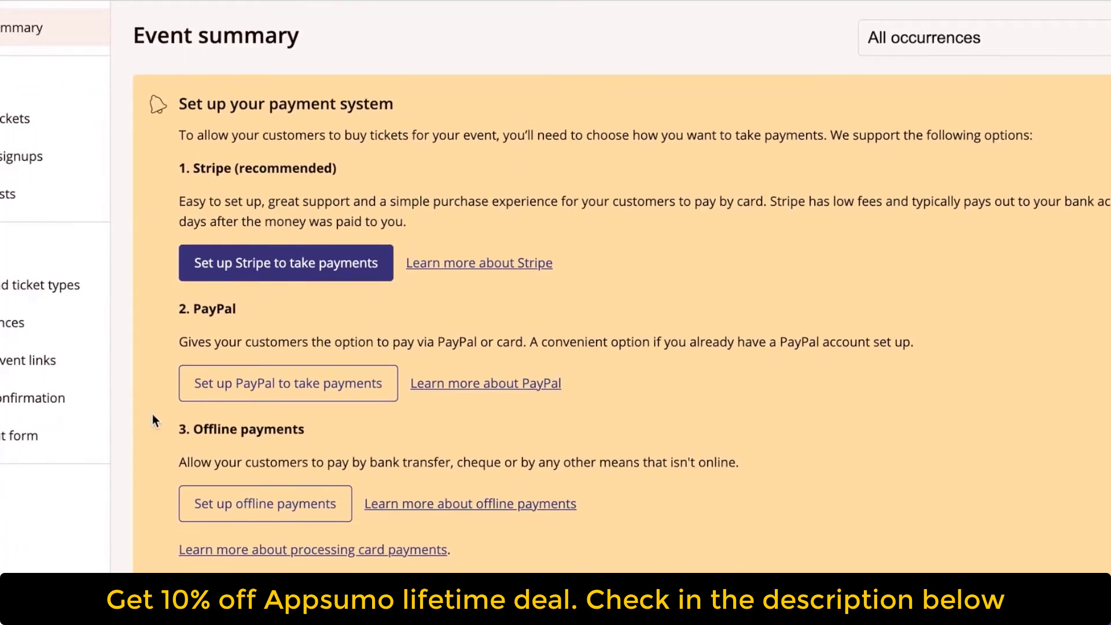
click(217, 266)
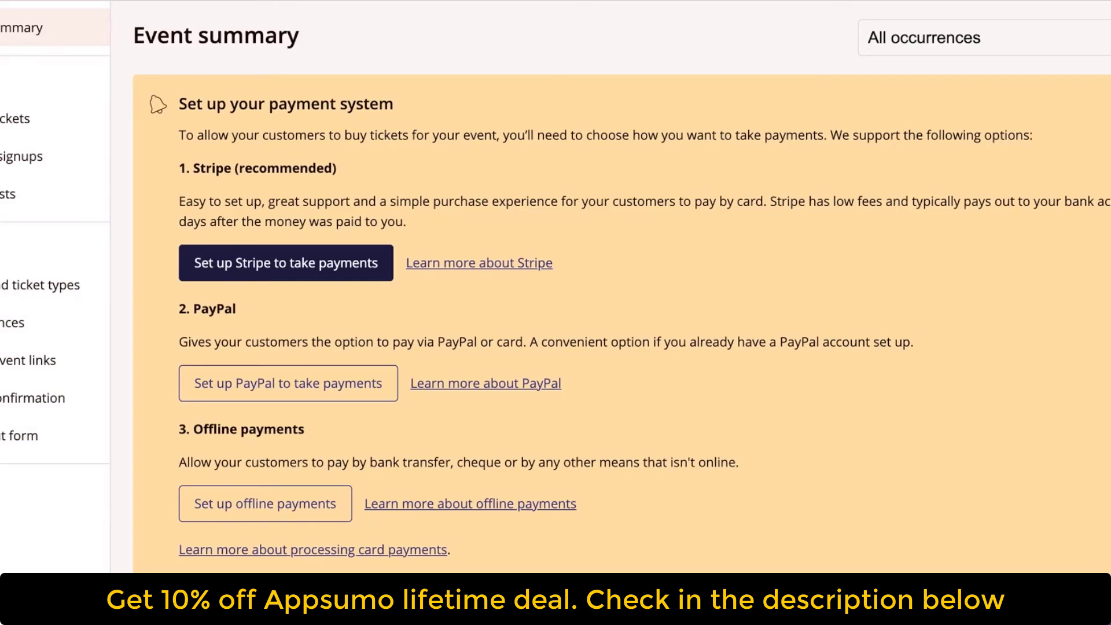
click(269, 382)
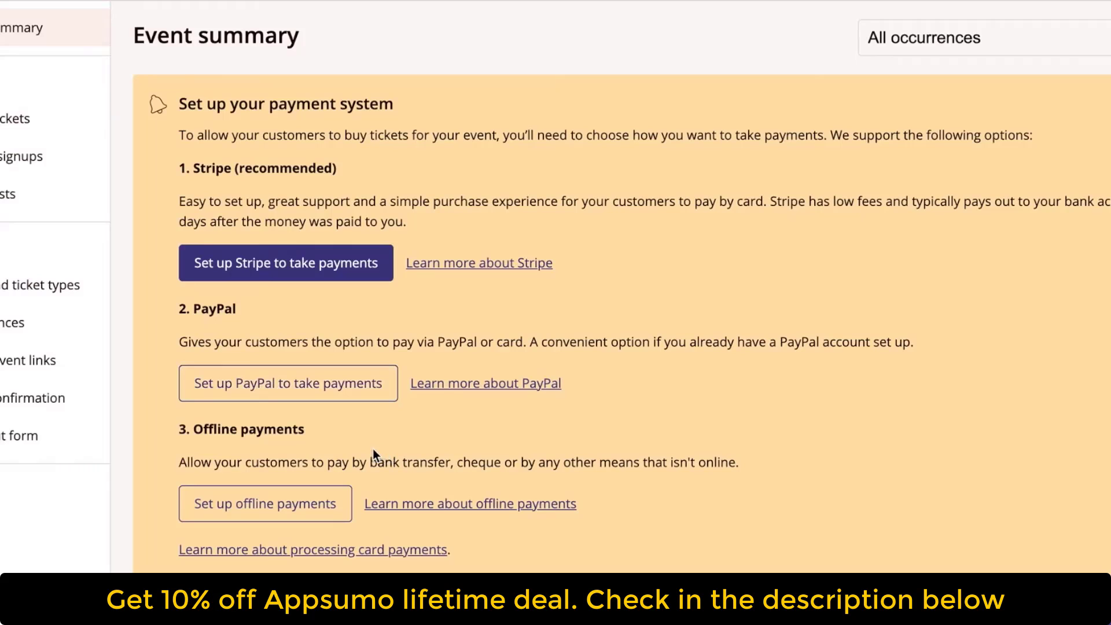
Step: Create an offline payment profile named Bank transfer payments, with instructions reading "Please pay to:" followed by the bank account number and sort code
click(324, 505)
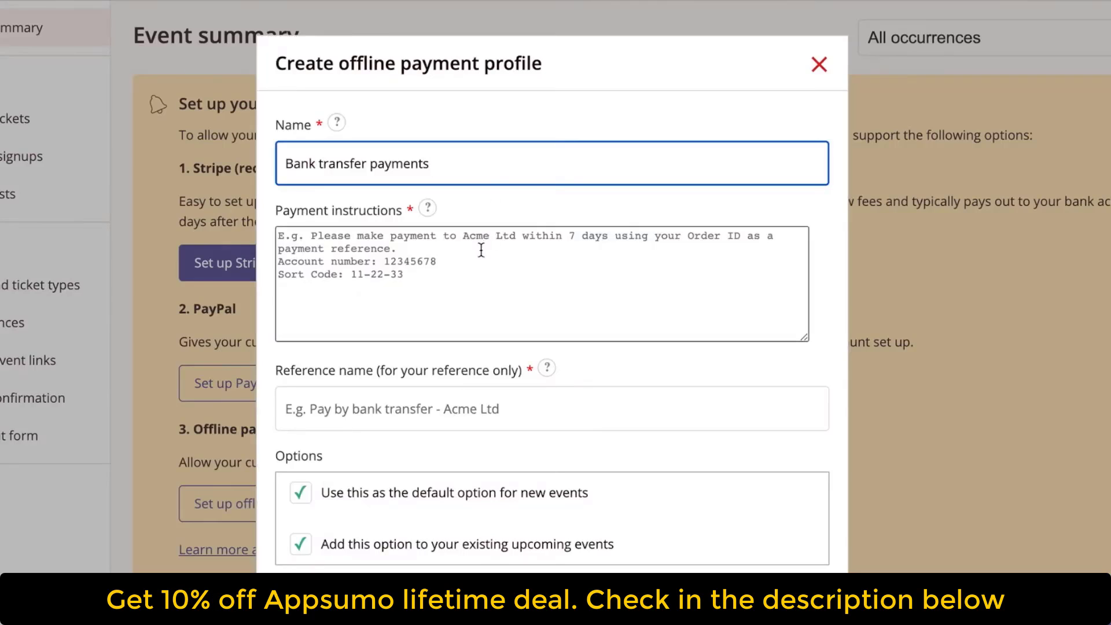
click(452, 272)
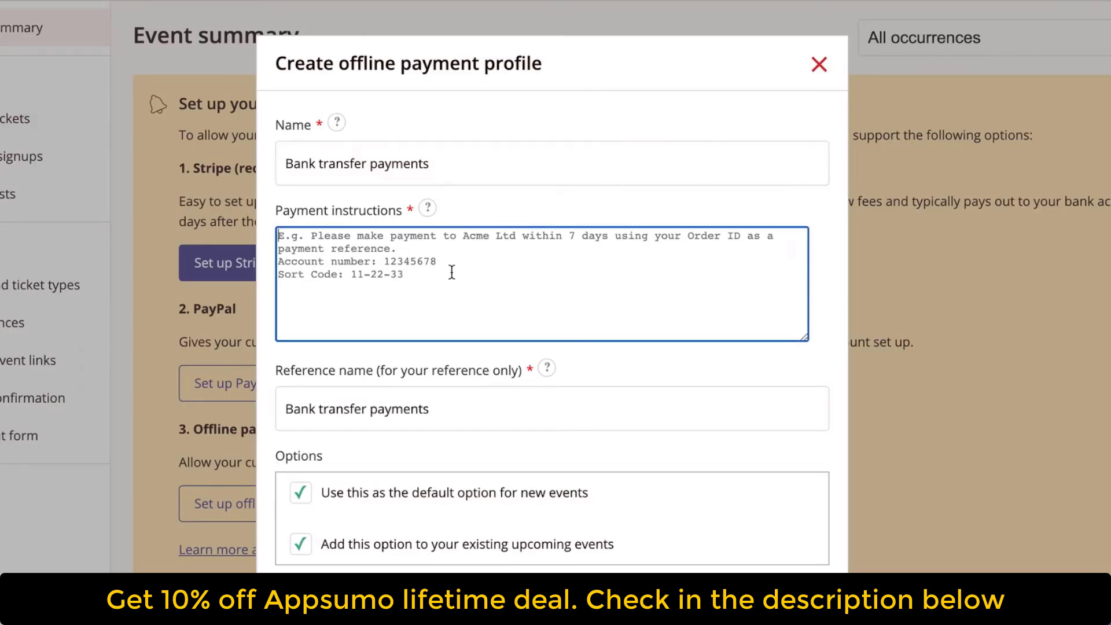
text(Please pay to:)
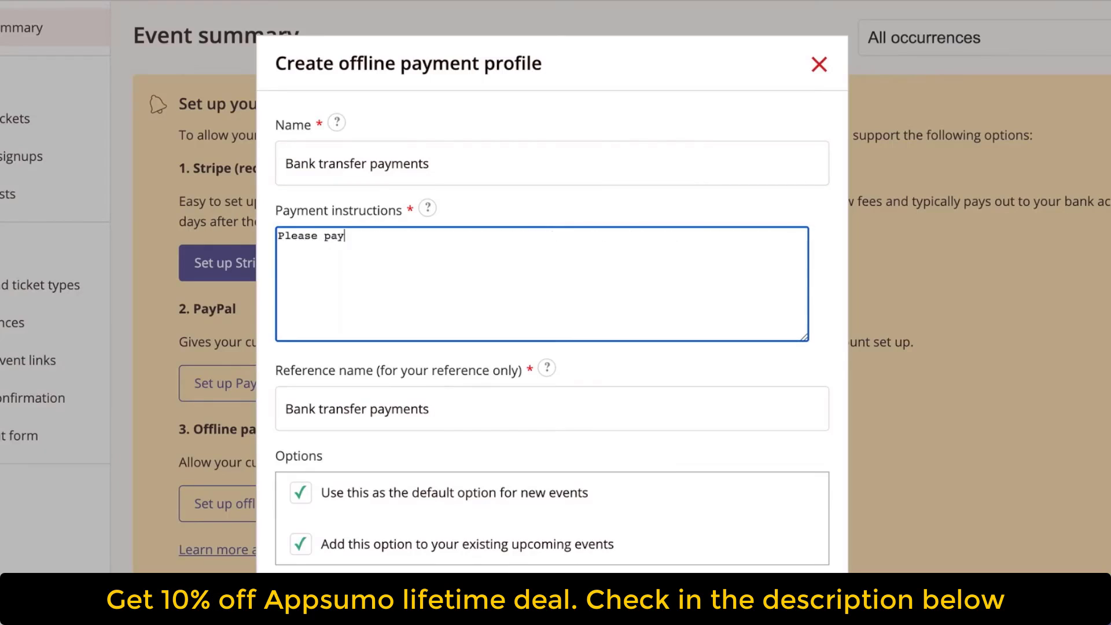
key(Return)
key(Return)
text(Account: 12345678)
key(Return)
text(Sort code: 12-34-56)
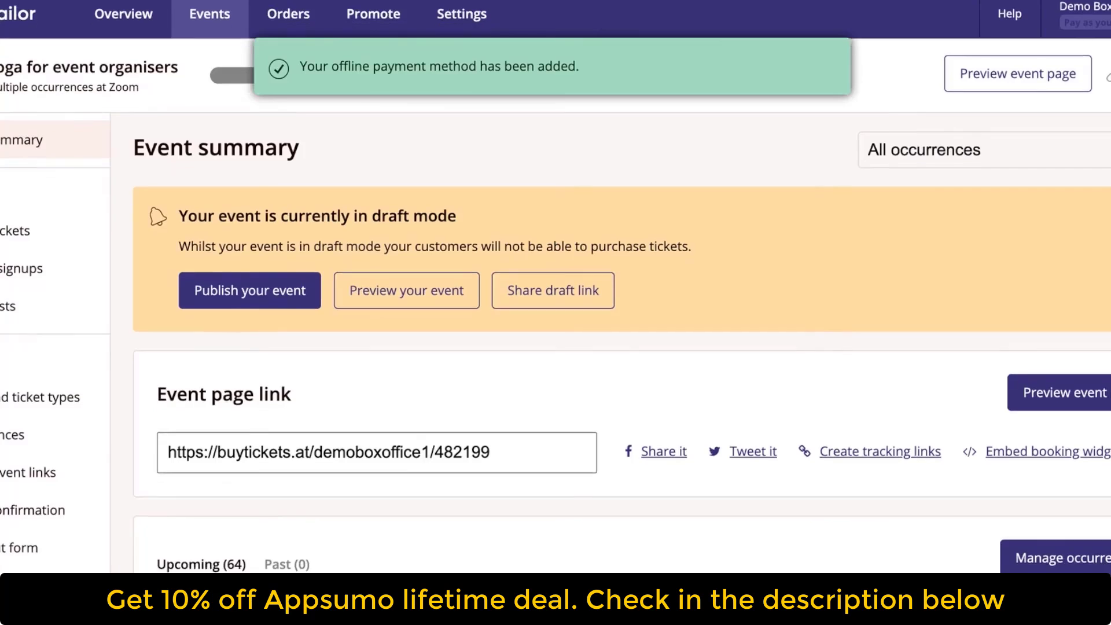
Step: Publish the Yoga for event organisers event for all its occurrences
scroll(556, 312, down, 3)
scroll(556, 312, down, 1)
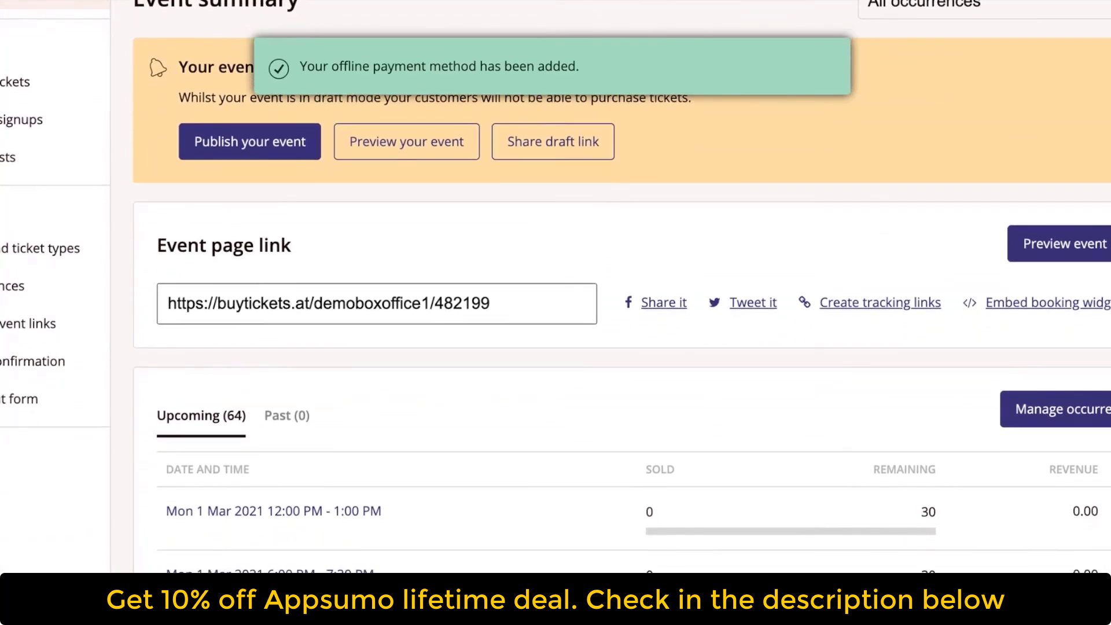
scroll(555, 285, up, 2)
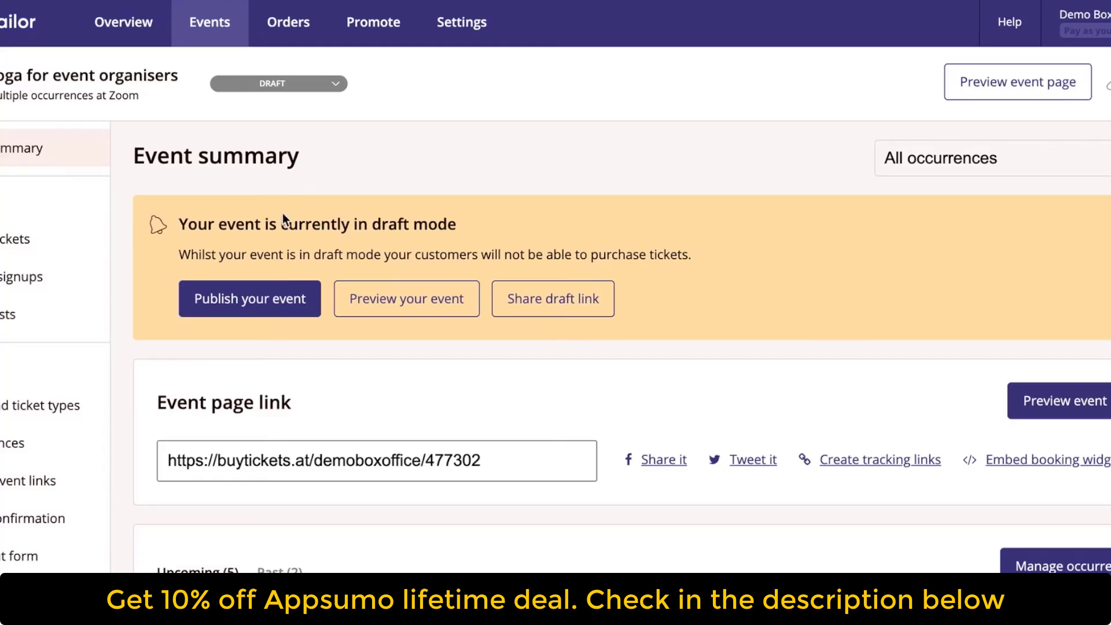
click(272, 295)
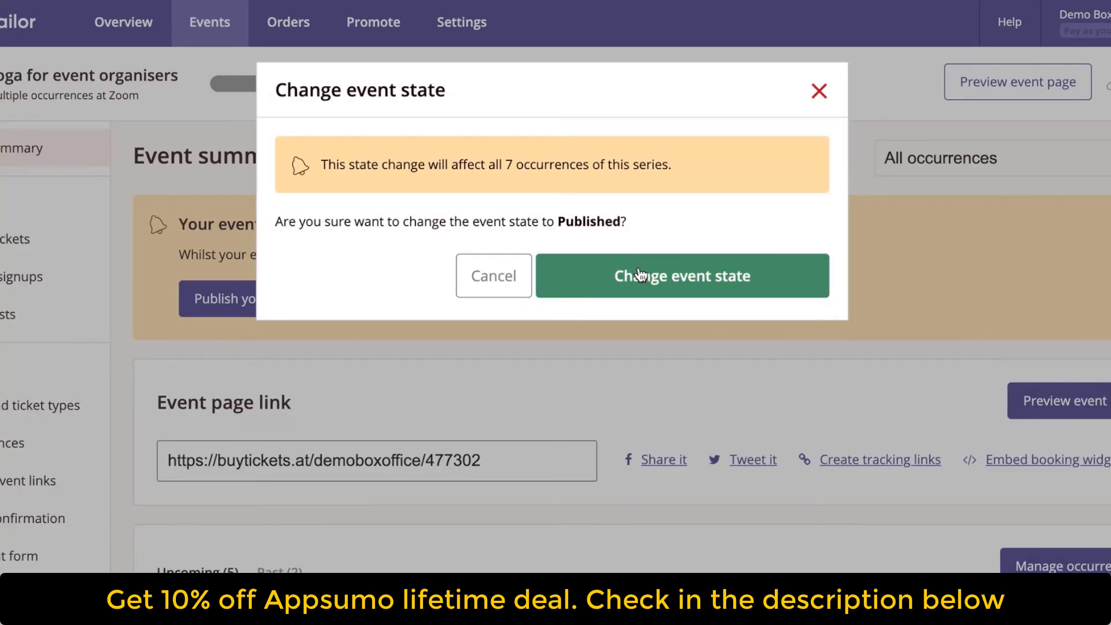
click(640, 274)
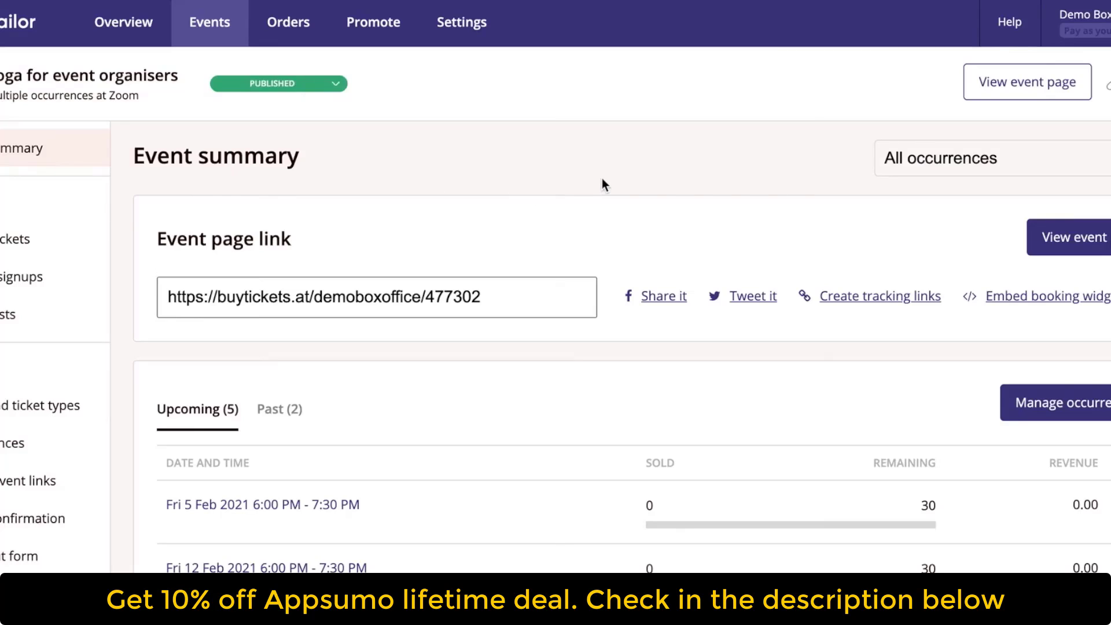
Step: View the published event page and look through its description and images
click(992, 82)
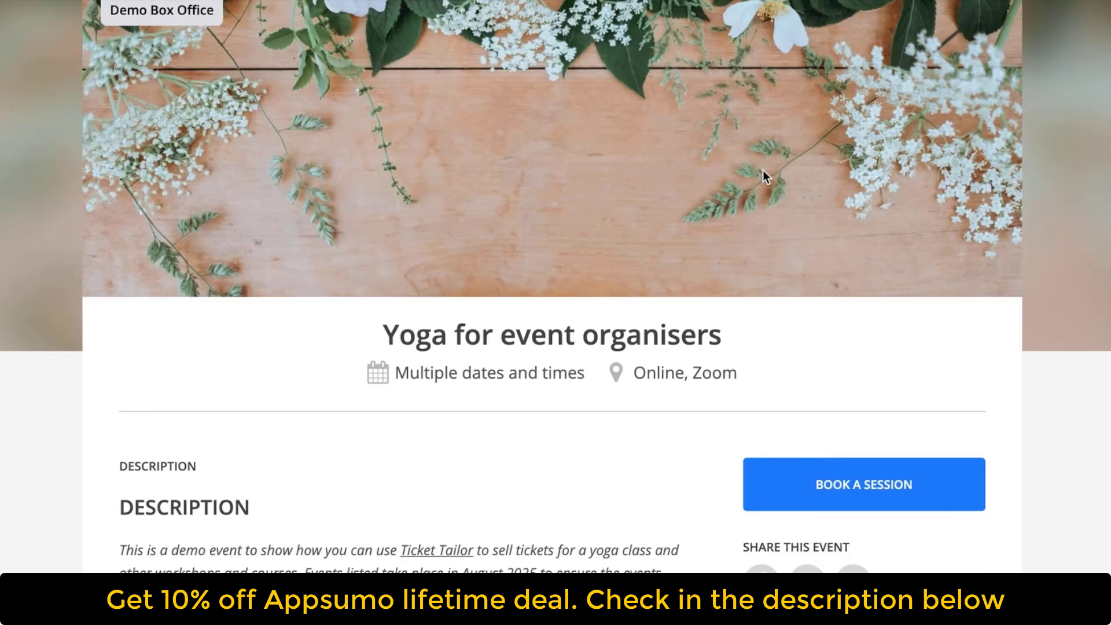
scroll(763, 176, down, 7)
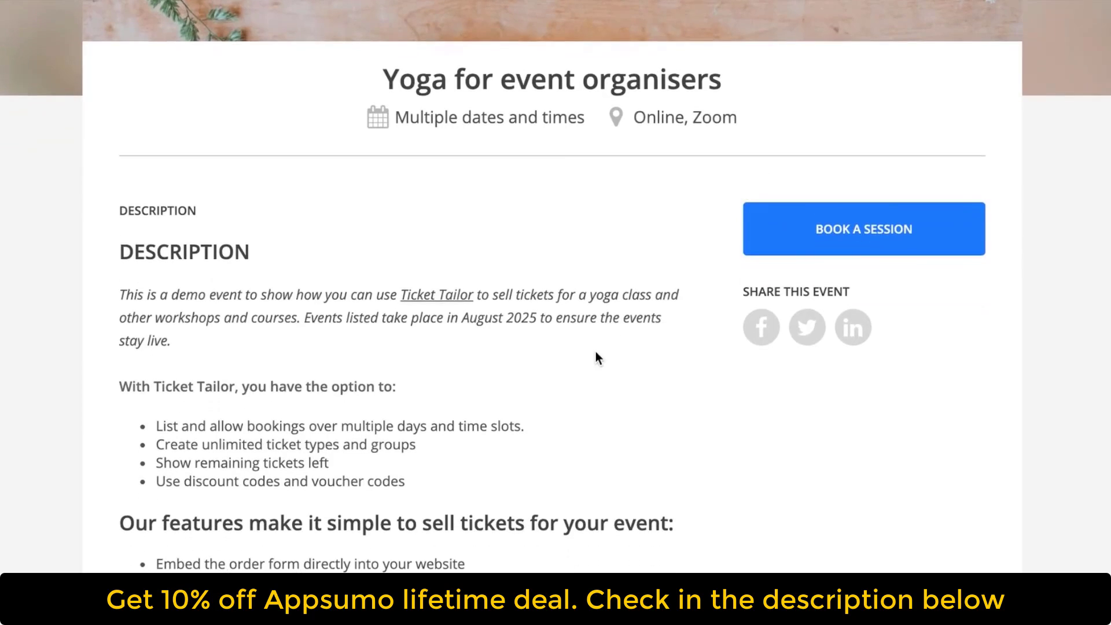
scroll(598, 356, down, 8)
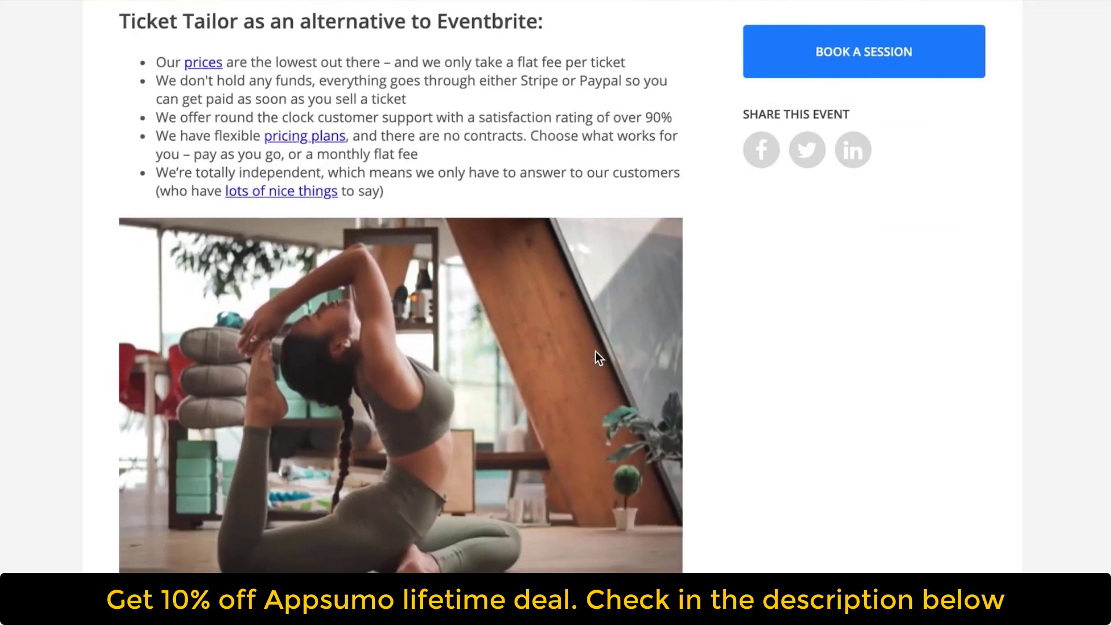
scroll(598, 356, up, 5)
scroll(595, 352, up, 8)
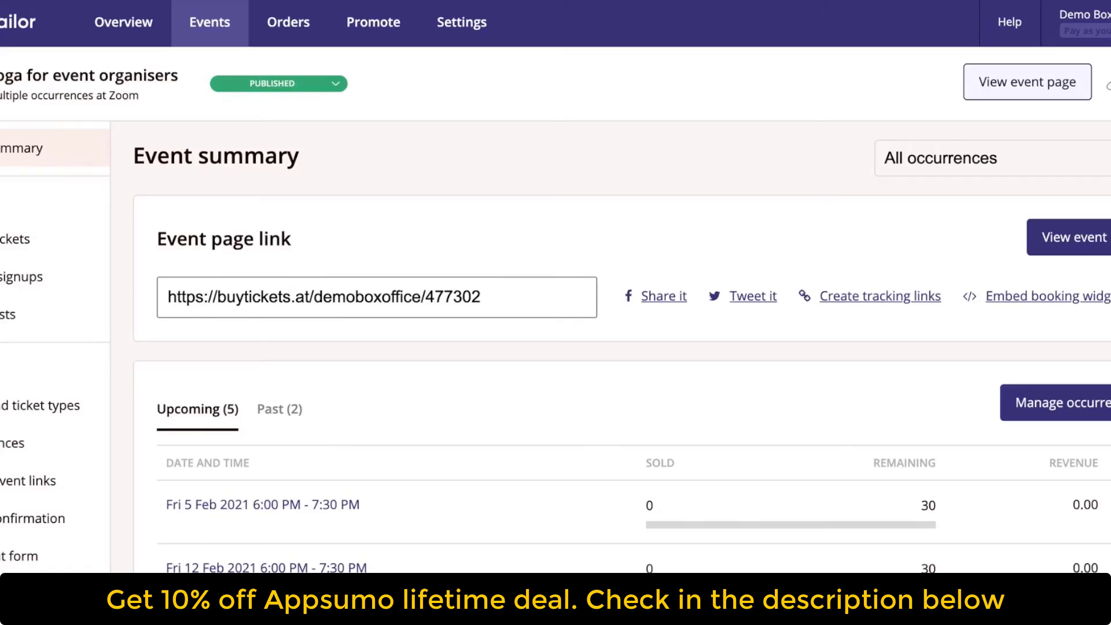
Step: Open the box office page design and try the dark blue theme followed by the dark red one
click(451, 38)
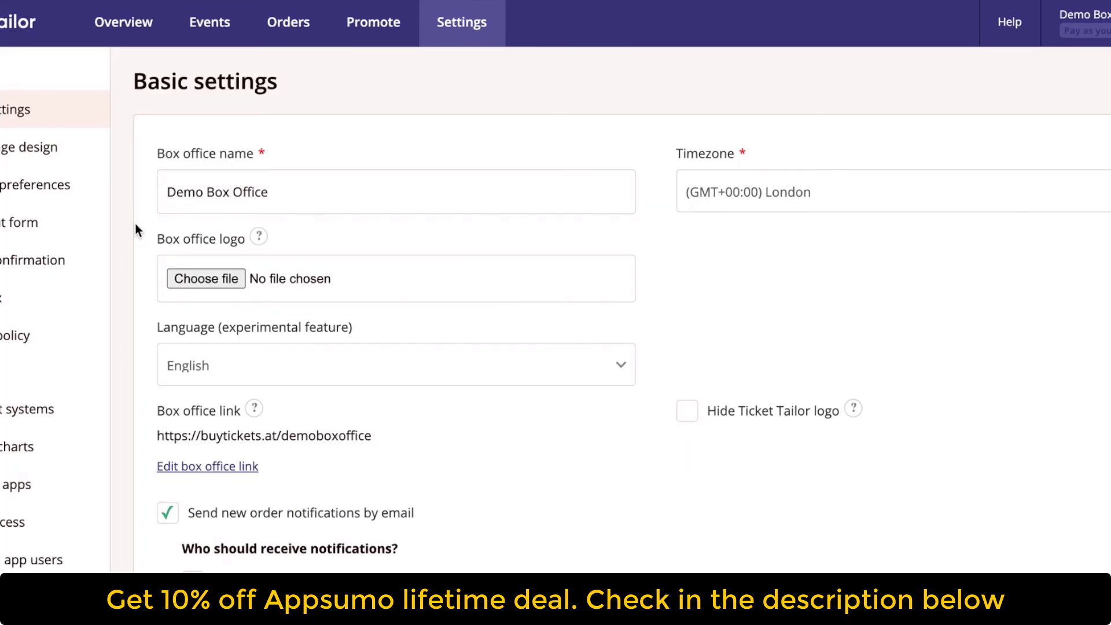
click(72, 157)
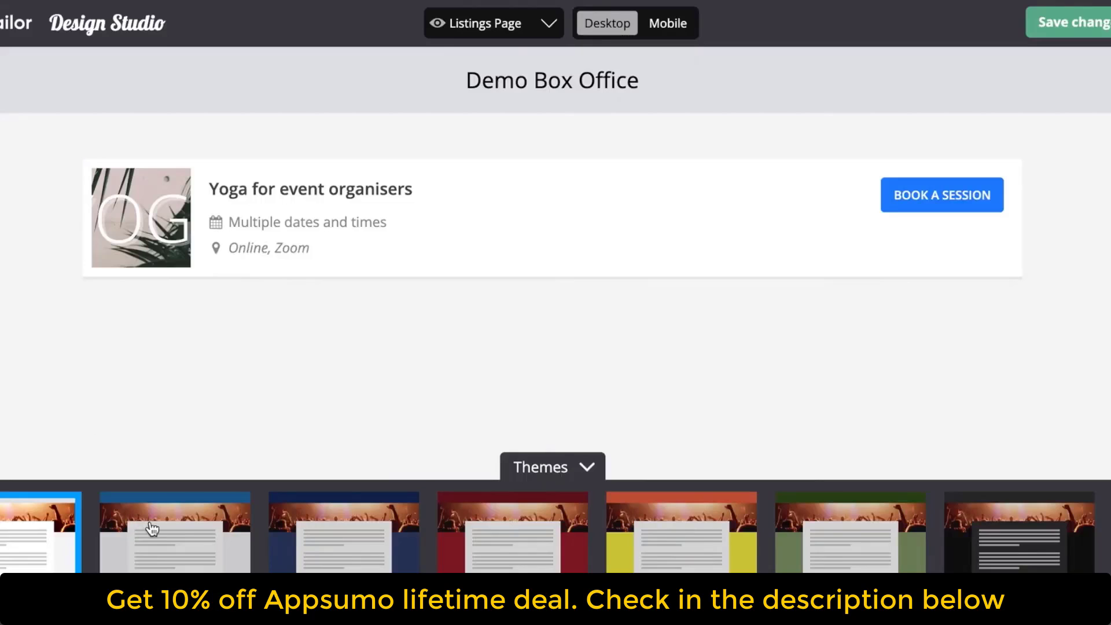
click(237, 566)
click(355, 554)
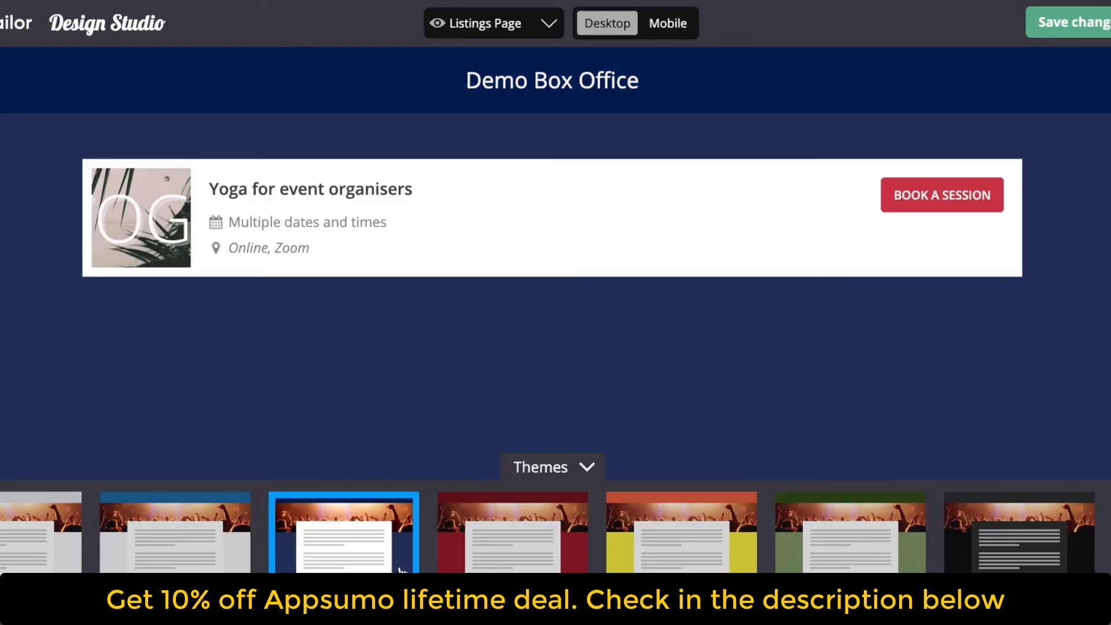
click(572, 543)
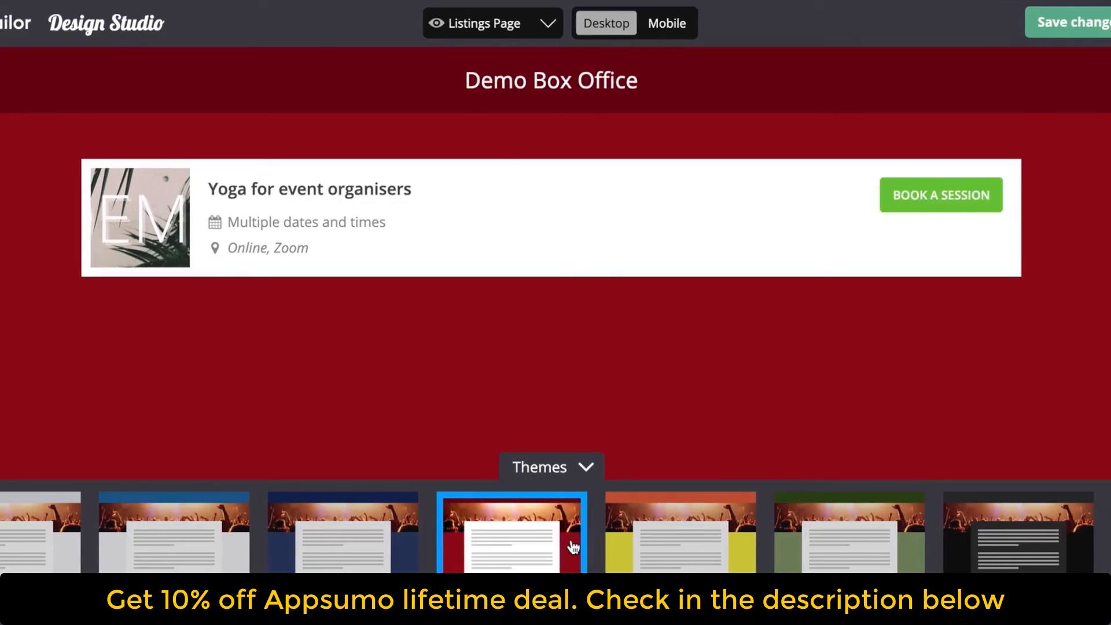
scroll(705, 570, right, 9)
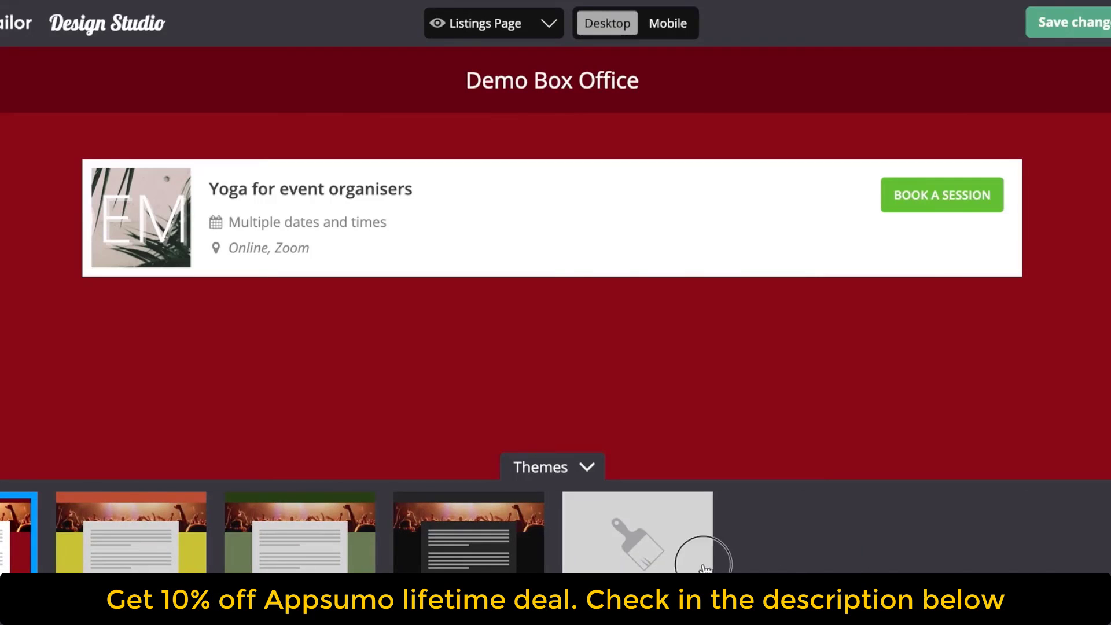
Step: Switch to a custom theme with header colour #CFB49F, page colour #DCBFA7 and button colour #5BAF26
click(705, 571)
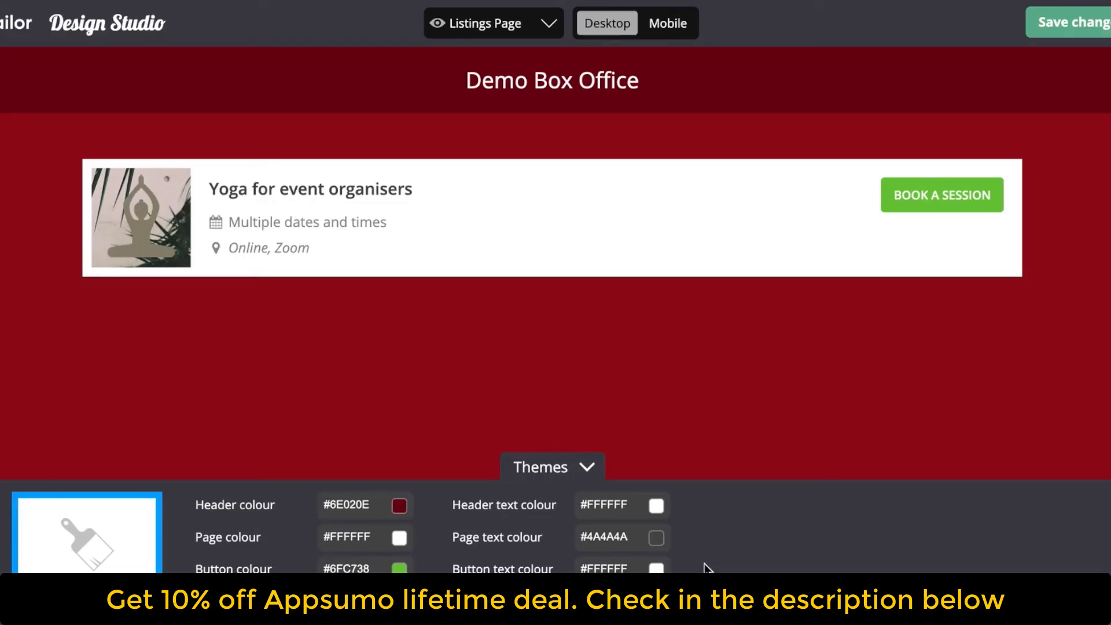
click(380, 507)
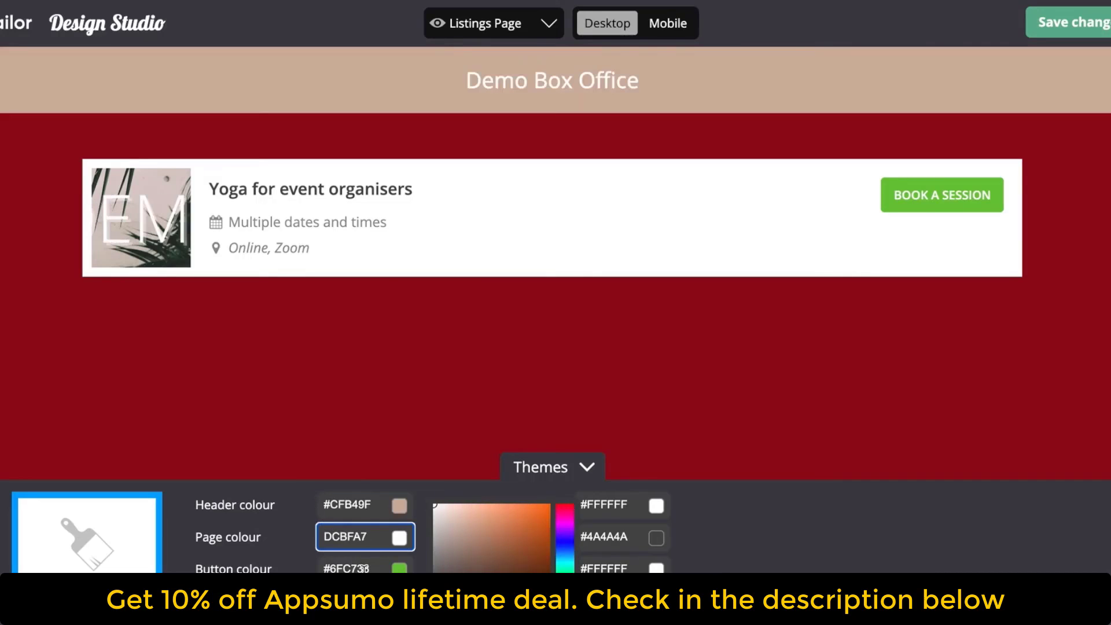
click(362, 567)
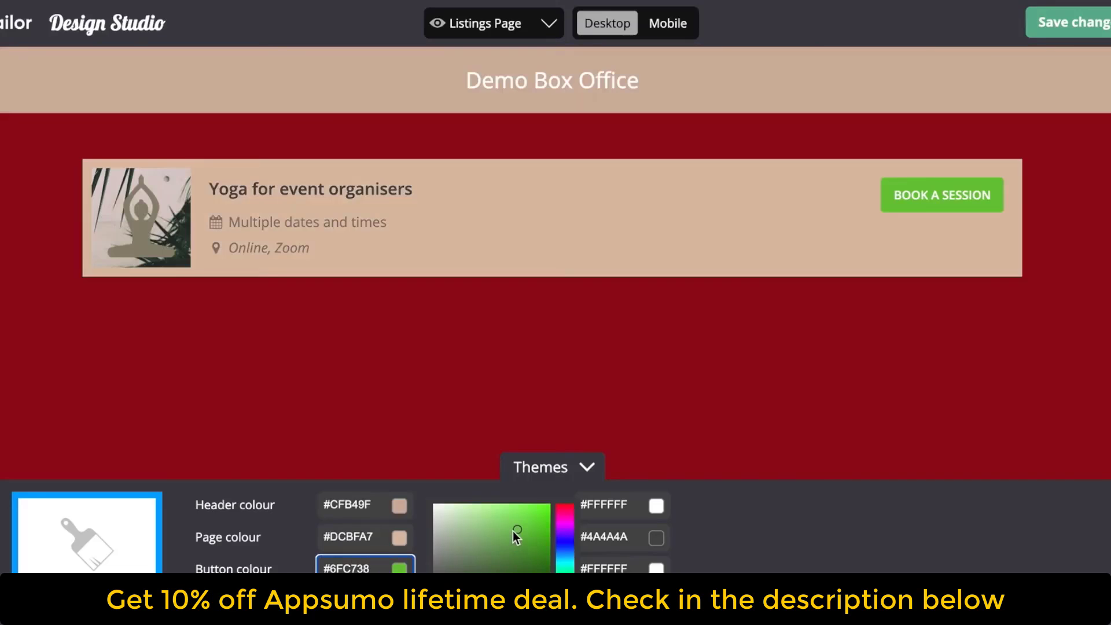
drag(514, 531, 518, 541)
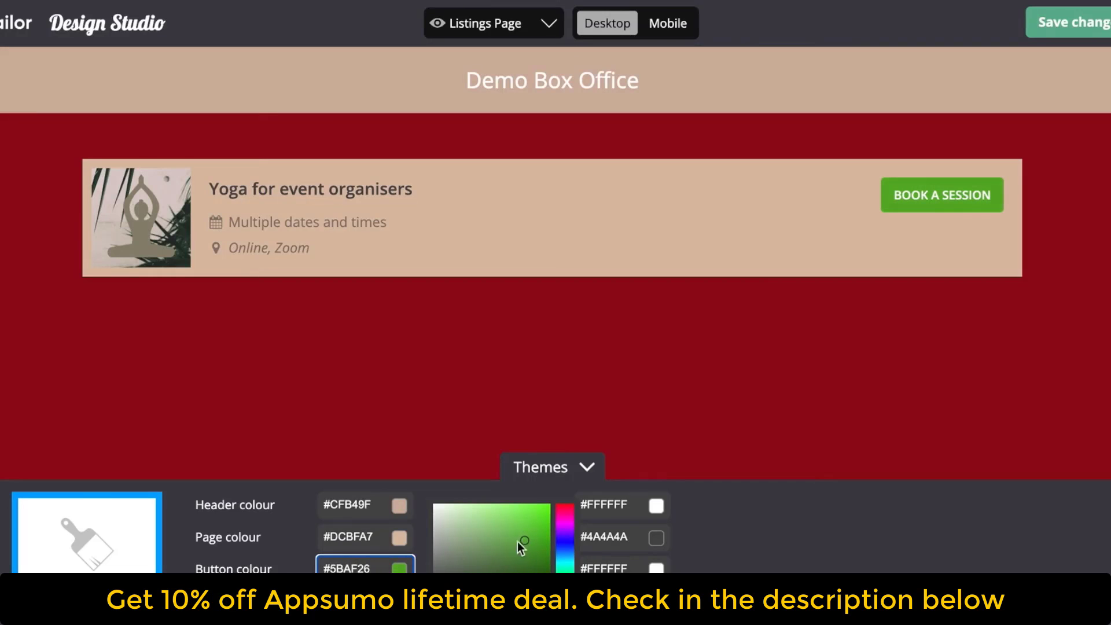
Step: Change the custom theme's dark red background to a light pinkish beige and set the font to Roboto Slab
click(362, 601)
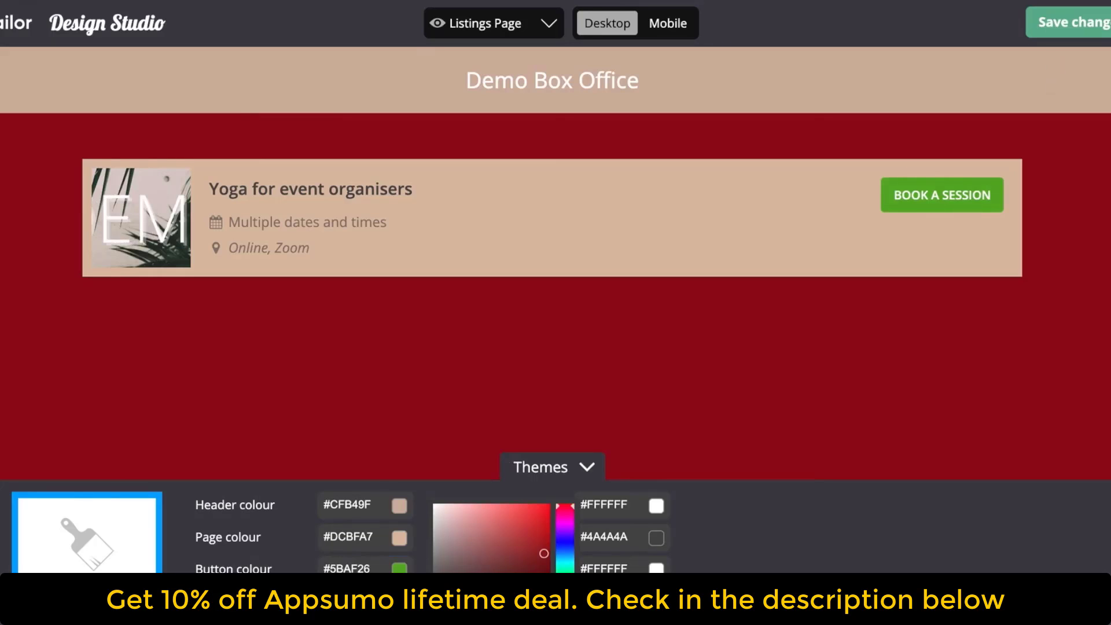
key(Escape)
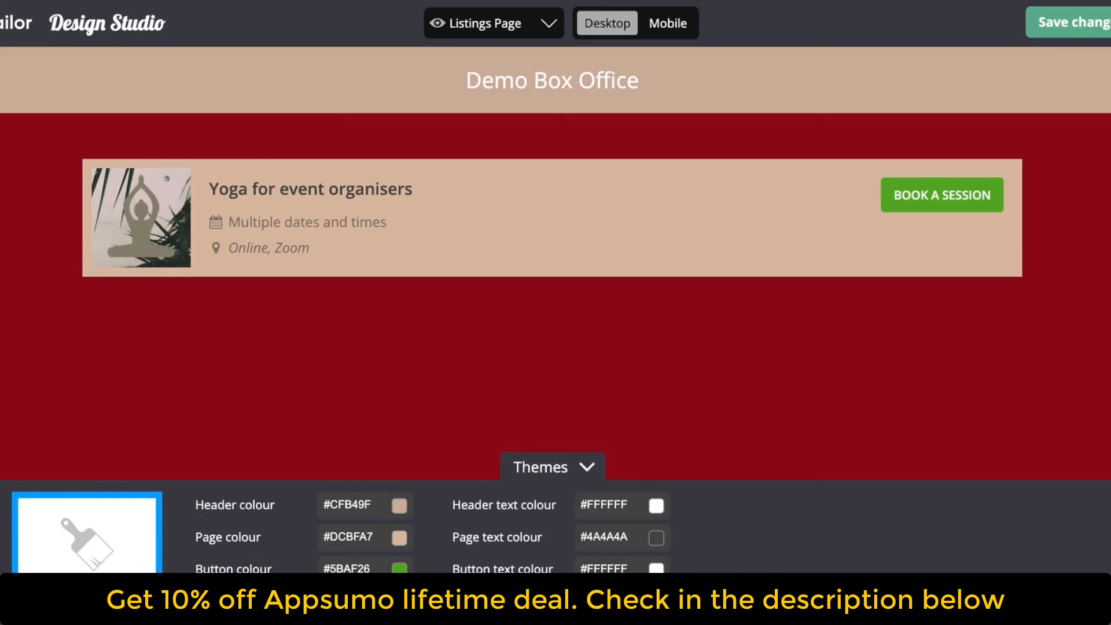
click(370, 601)
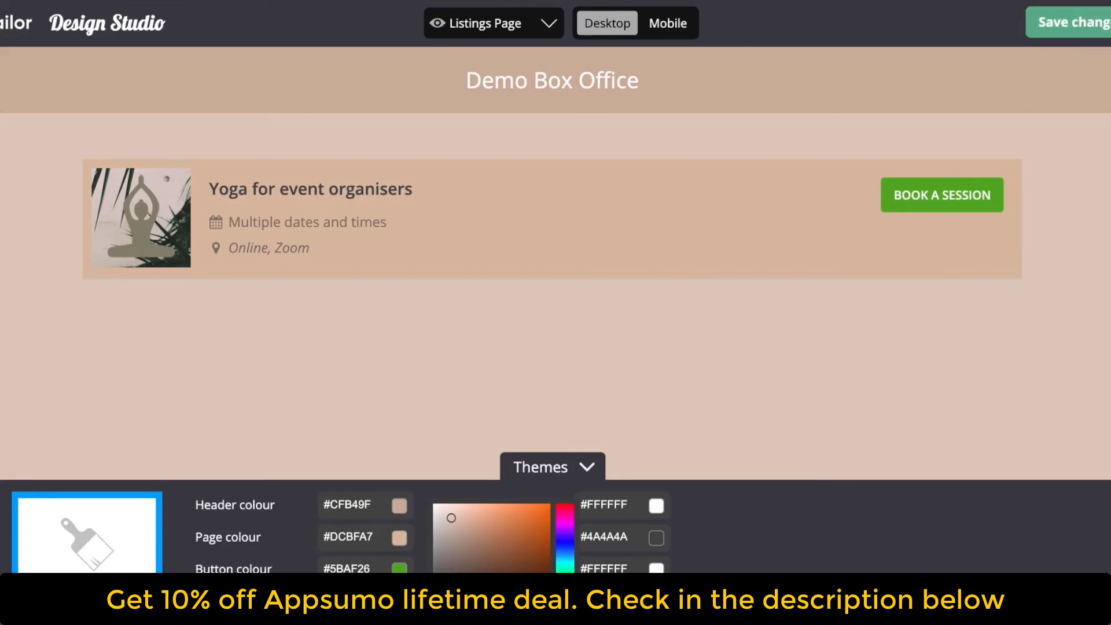
key(Escape)
click(623, 601)
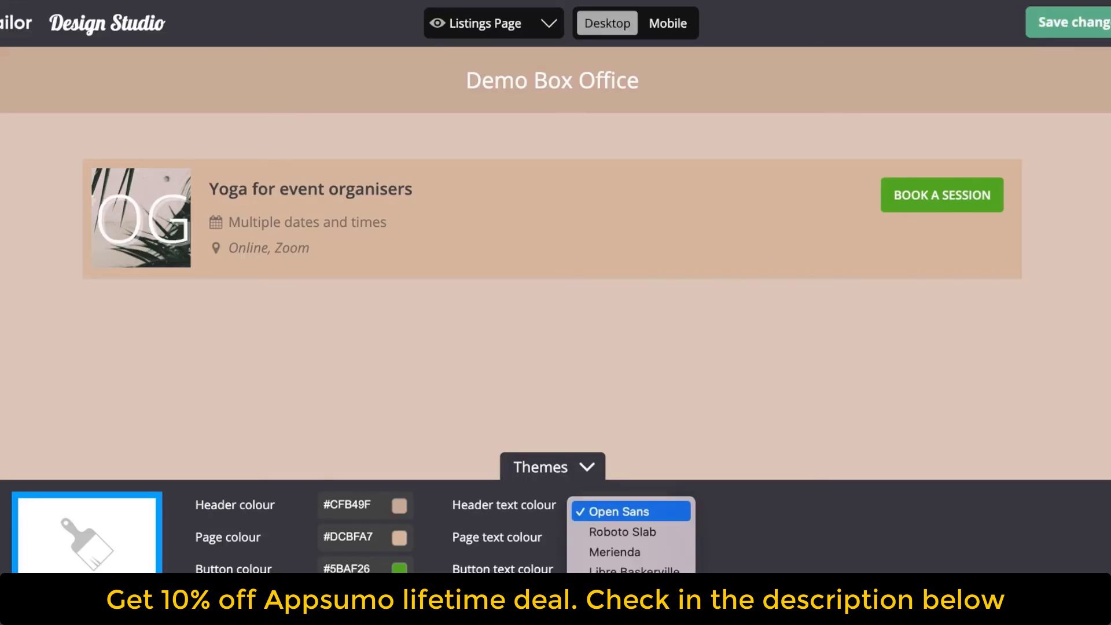
click(649, 531)
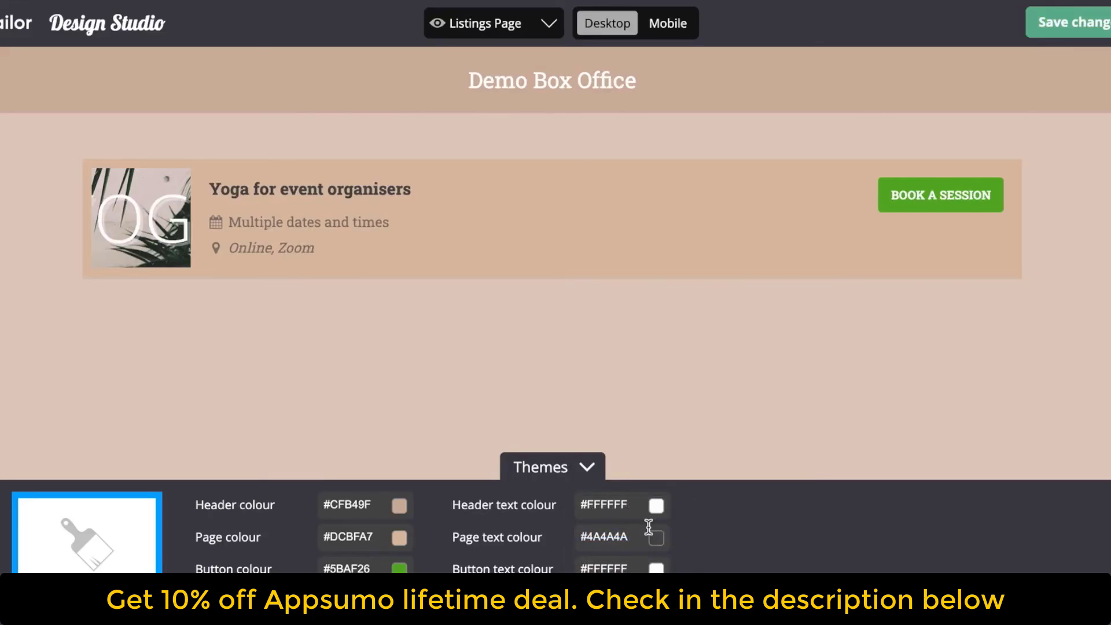
Step: Preview the event page design in desktop and mobile layouts and save the design changes
click(546, 25)
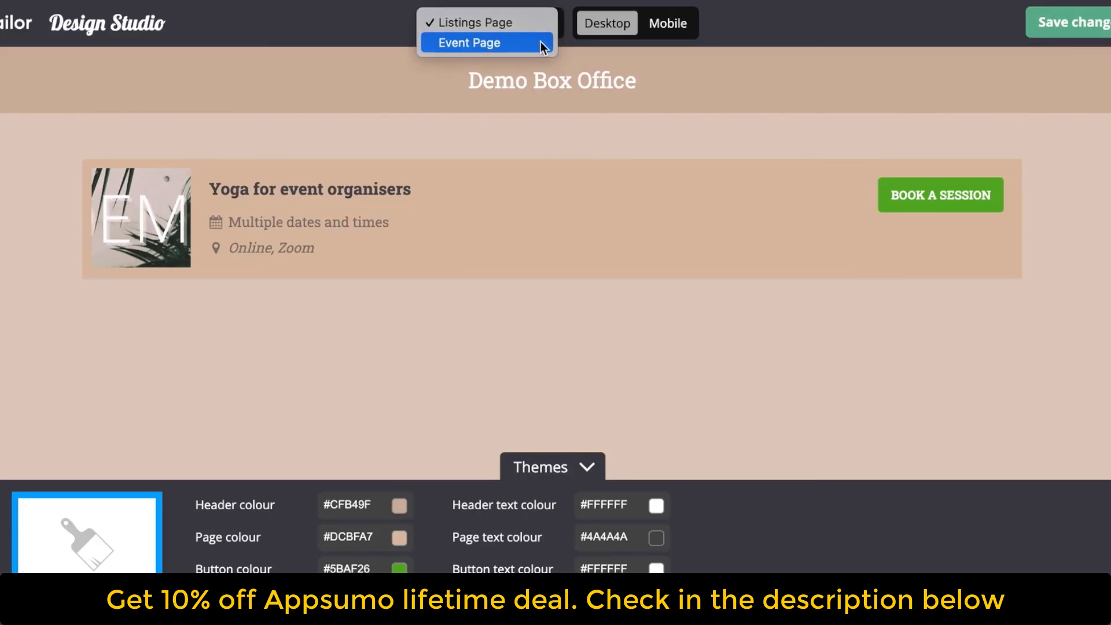
click(541, 43)
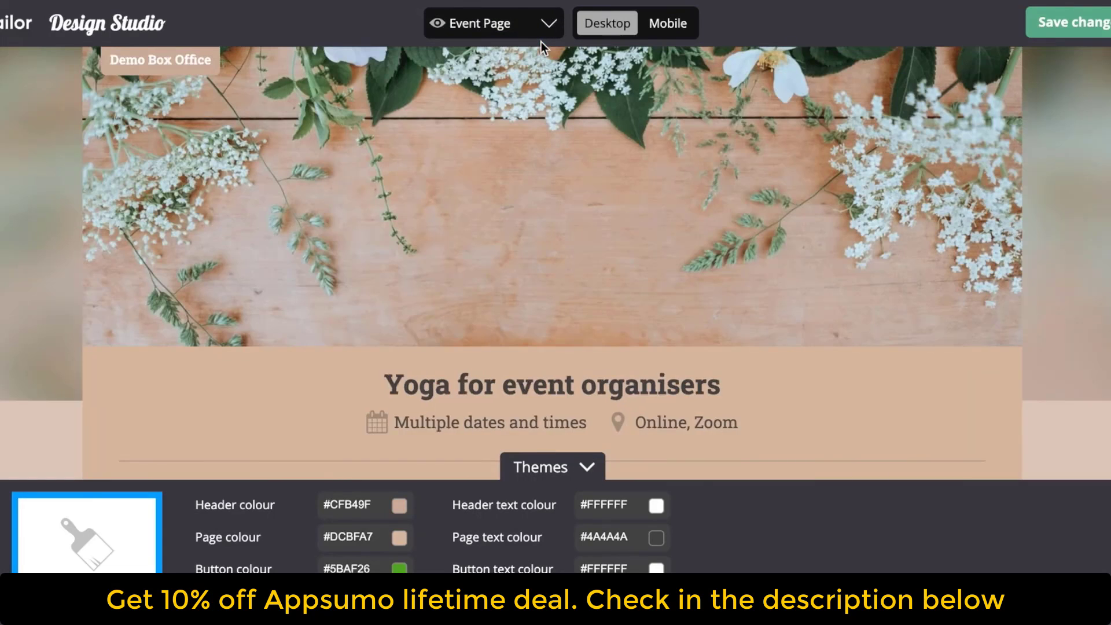
scroll(727, 269, down, 8)
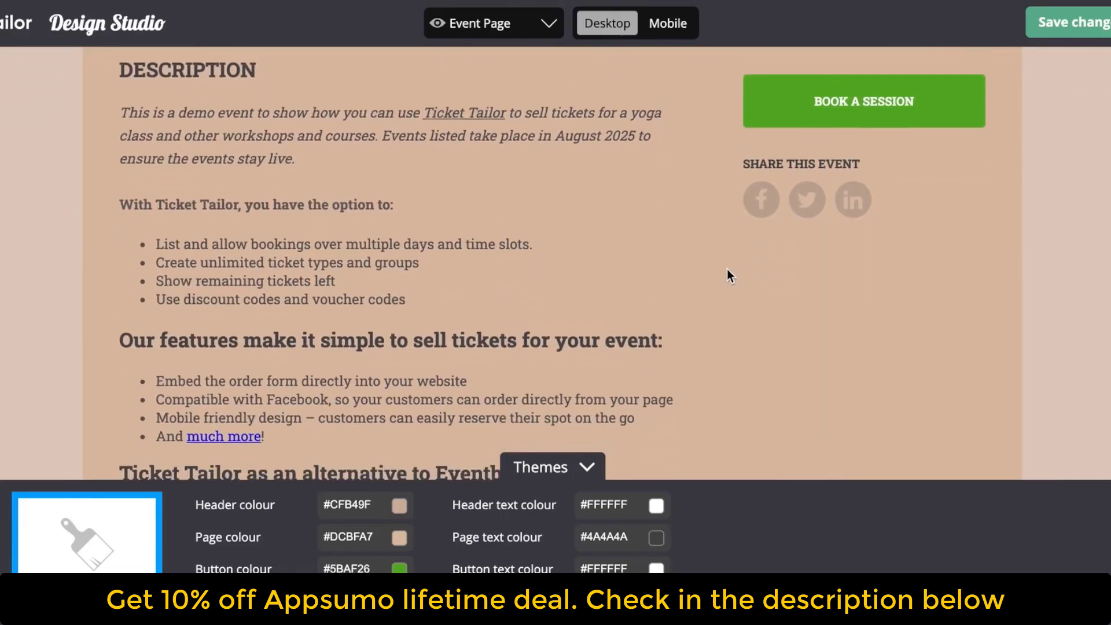
scroll(727, 268, down, 3)
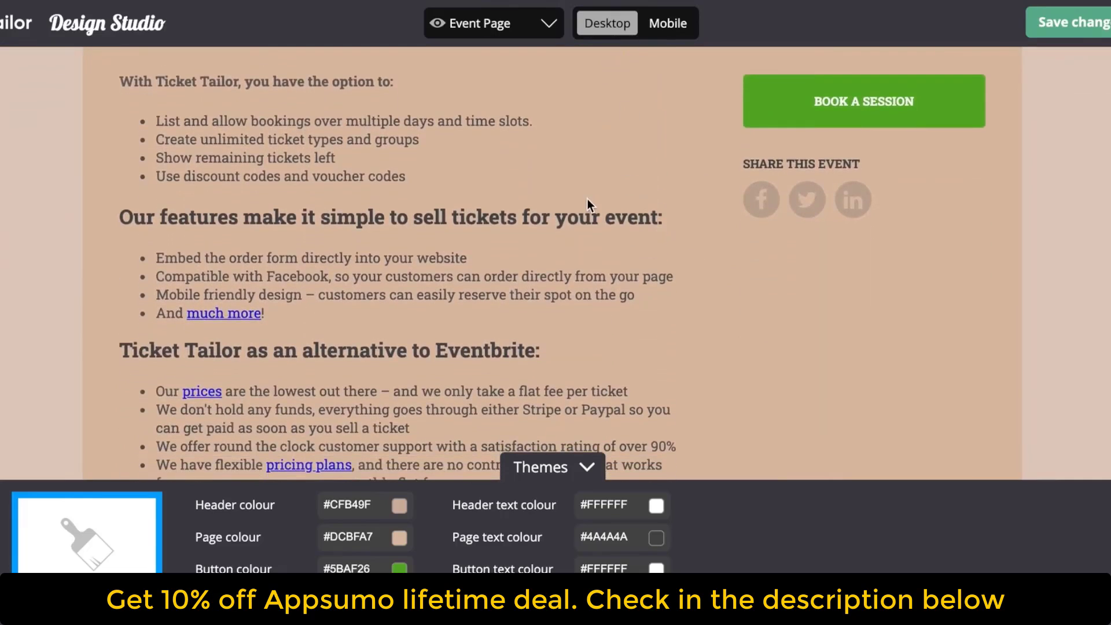
scroll(588, 199, up, 10)
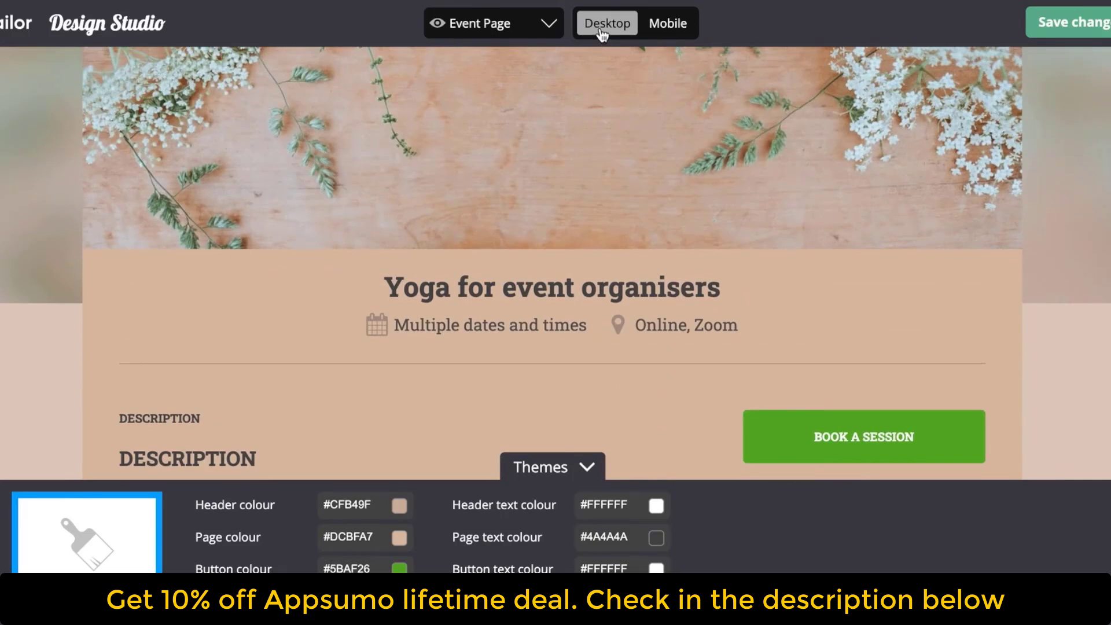
click(679, 33)
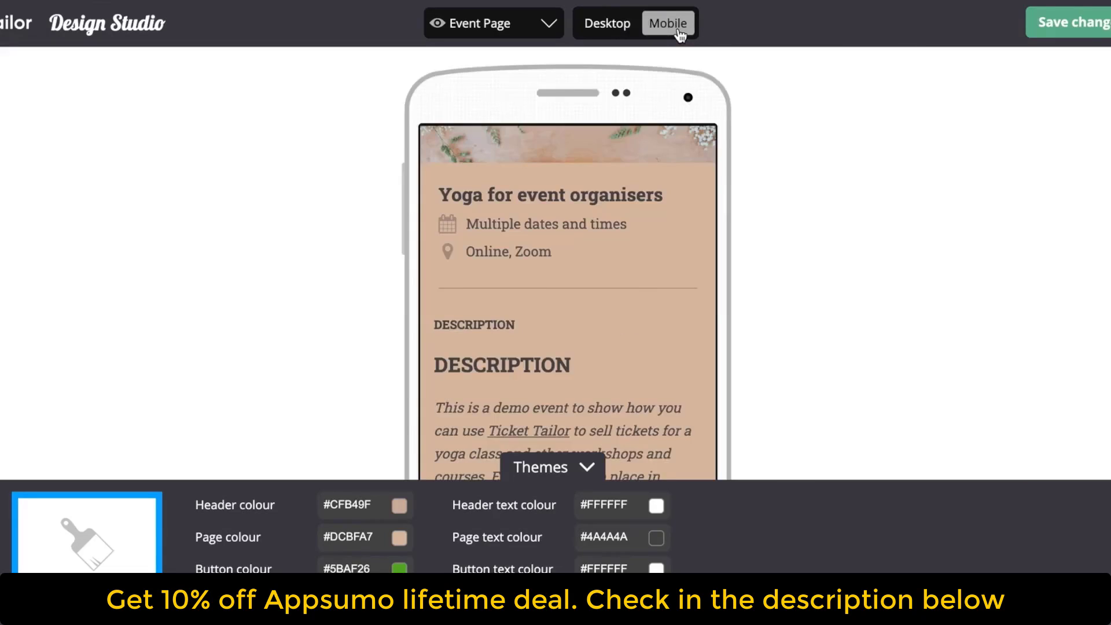
click(1092, 30)
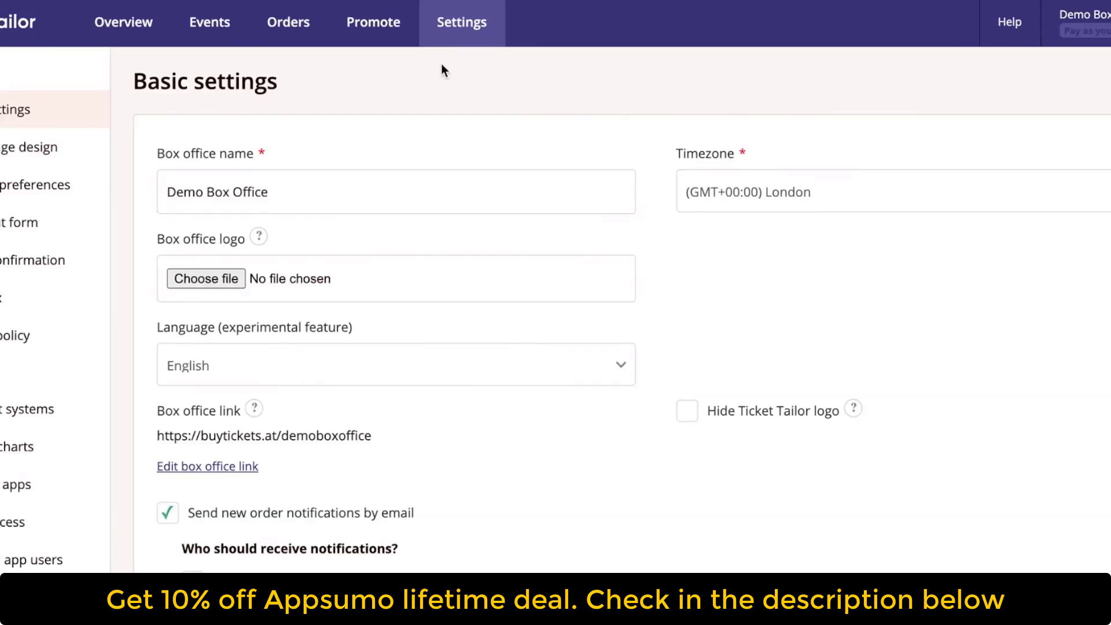
Step: Review the event promotion links, the website booking widget, its colour customisation options and its HTML embed code
click(402, 42)
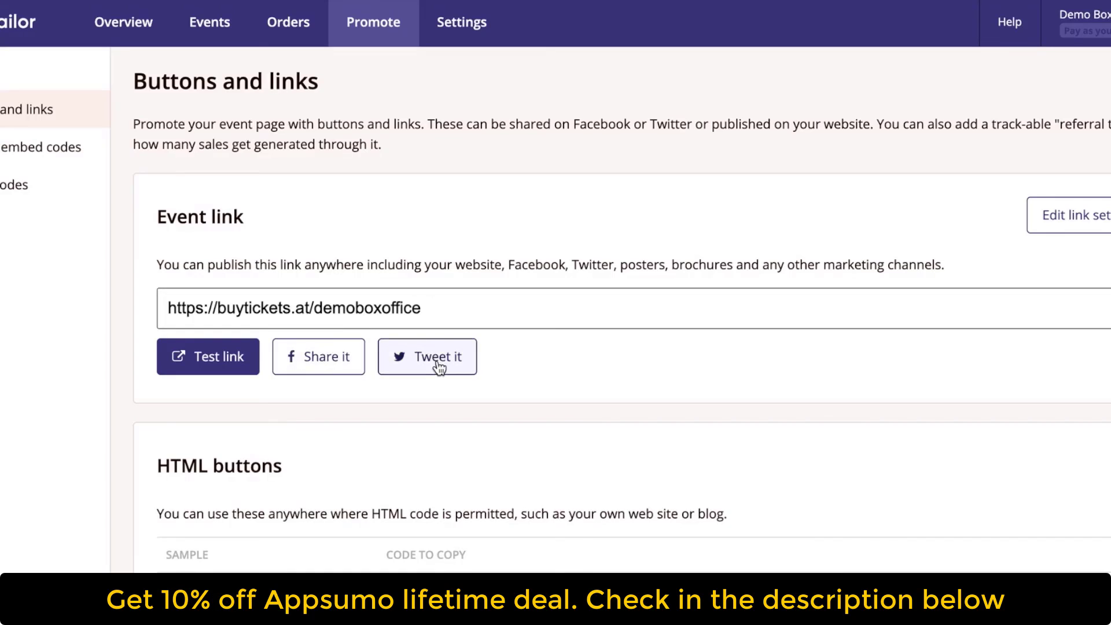
click(80, 166)
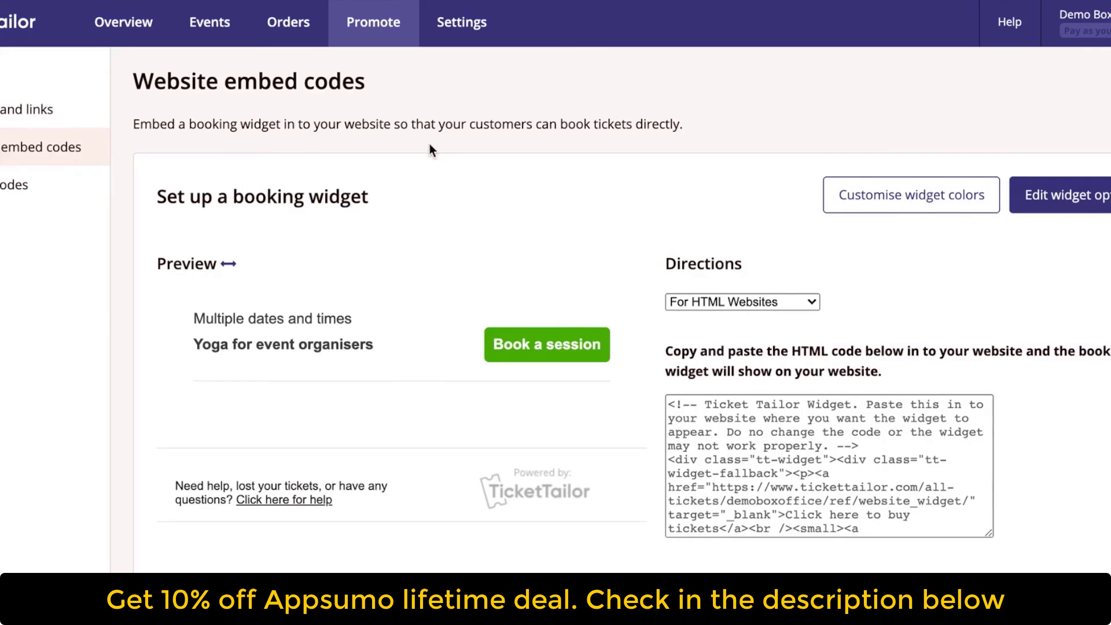
scroll(430, 145, down, 1)
scroll(430, 145, down, 1)
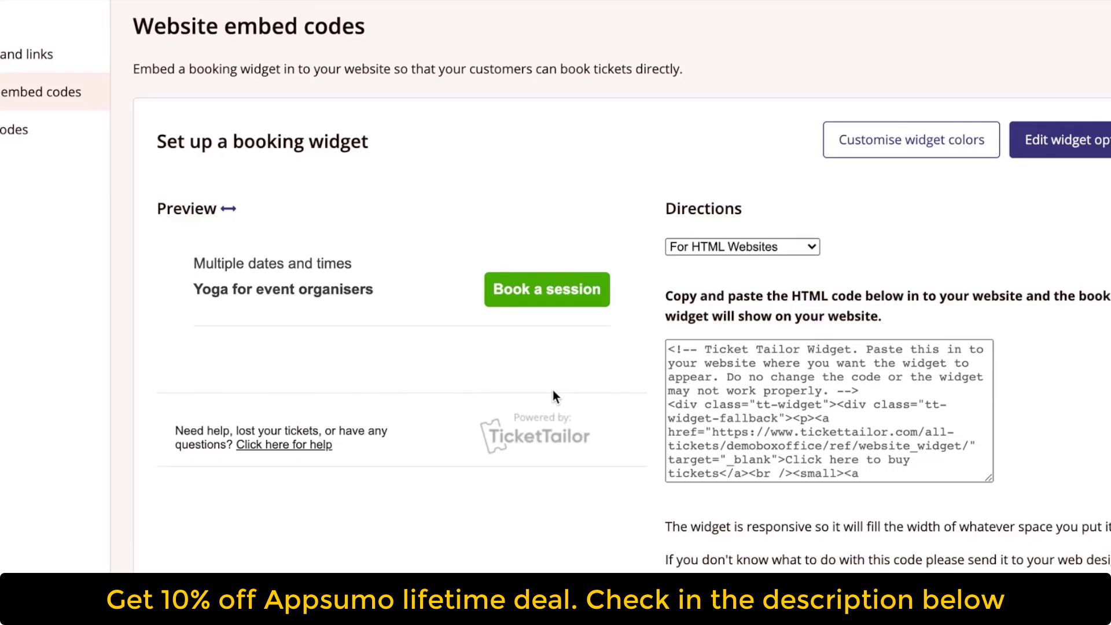
click(947, 152)
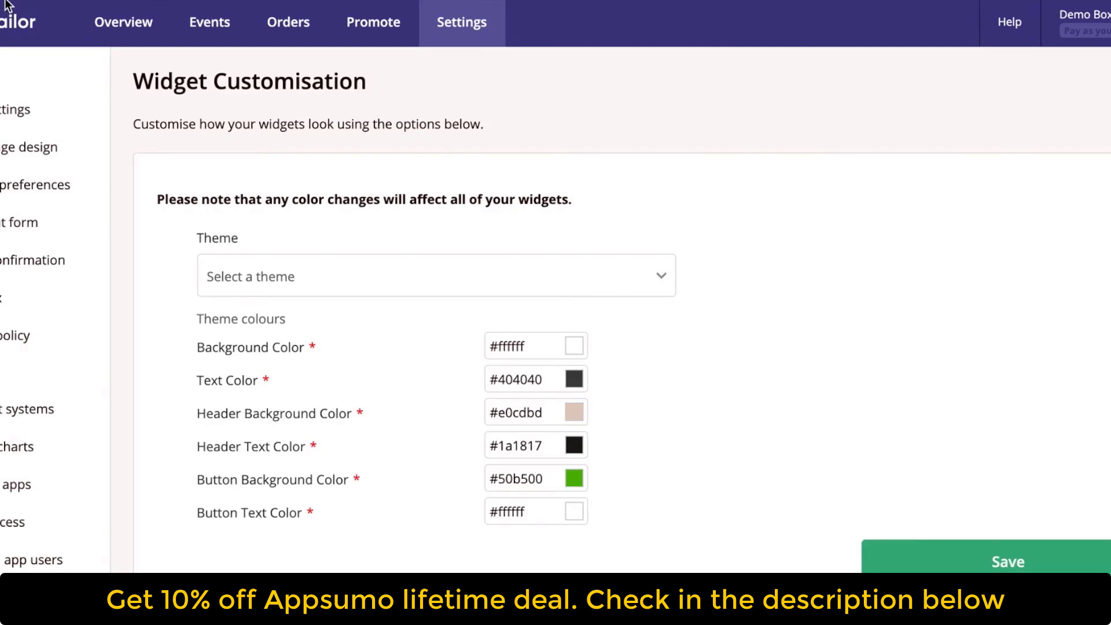
key(alt+Left)
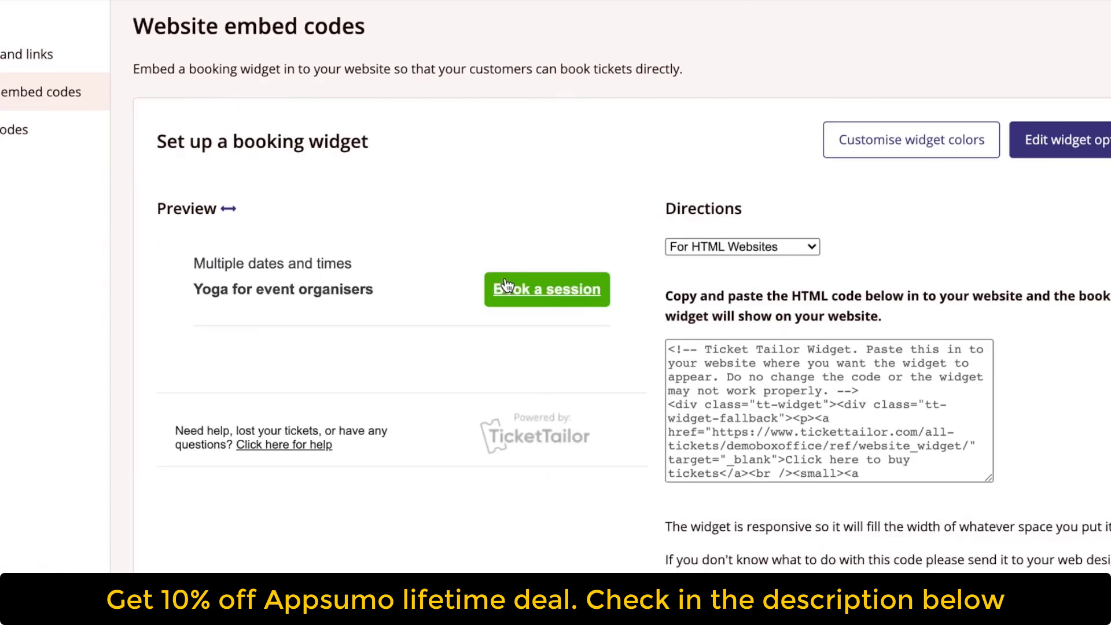
click(827, 445)
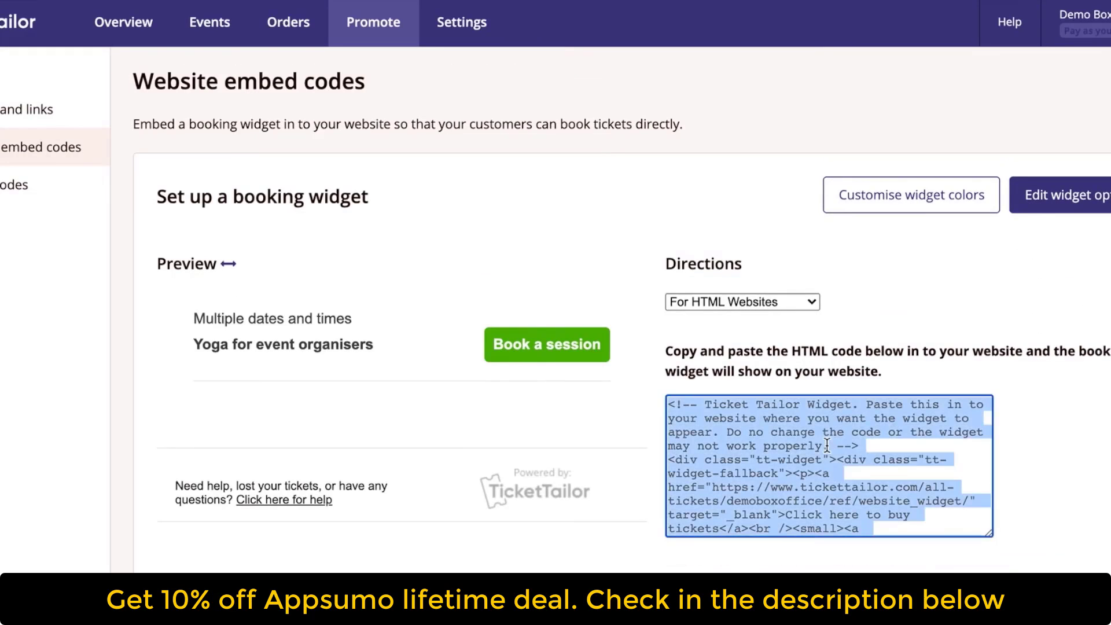
click(1064, 448)
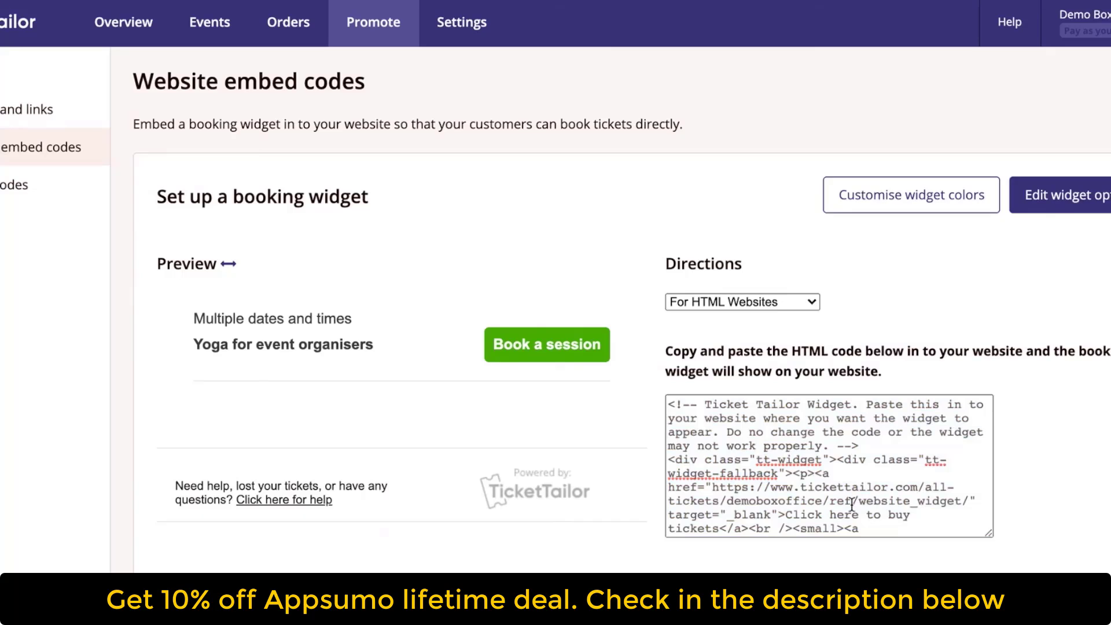
Step: Return to the Yoga for event organisers event and open its public event page
click(219, 23)
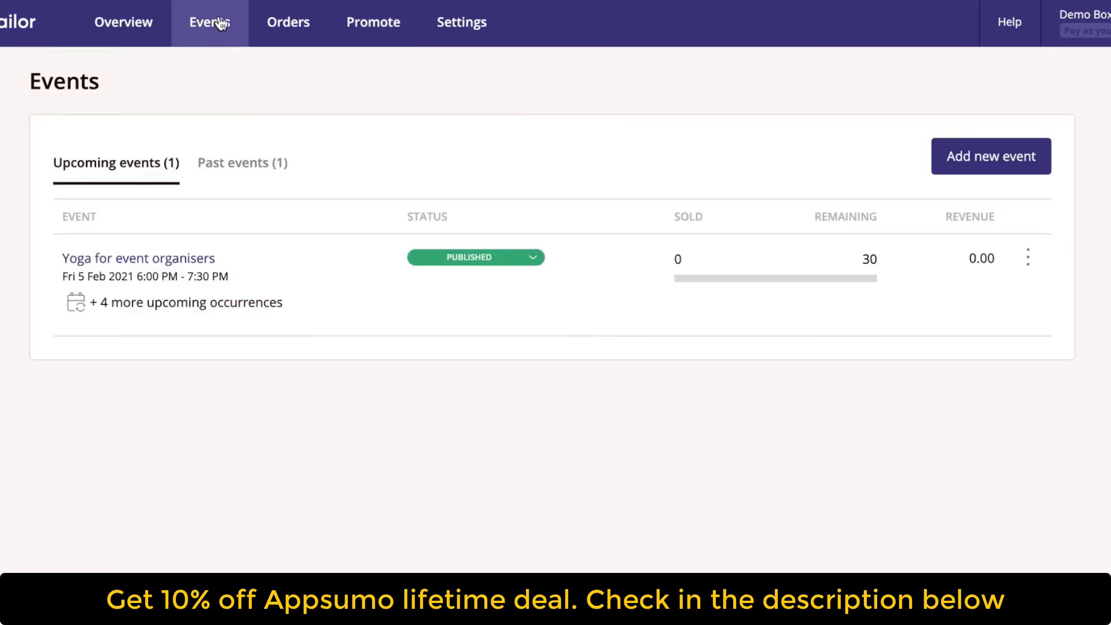
click(166, 258)
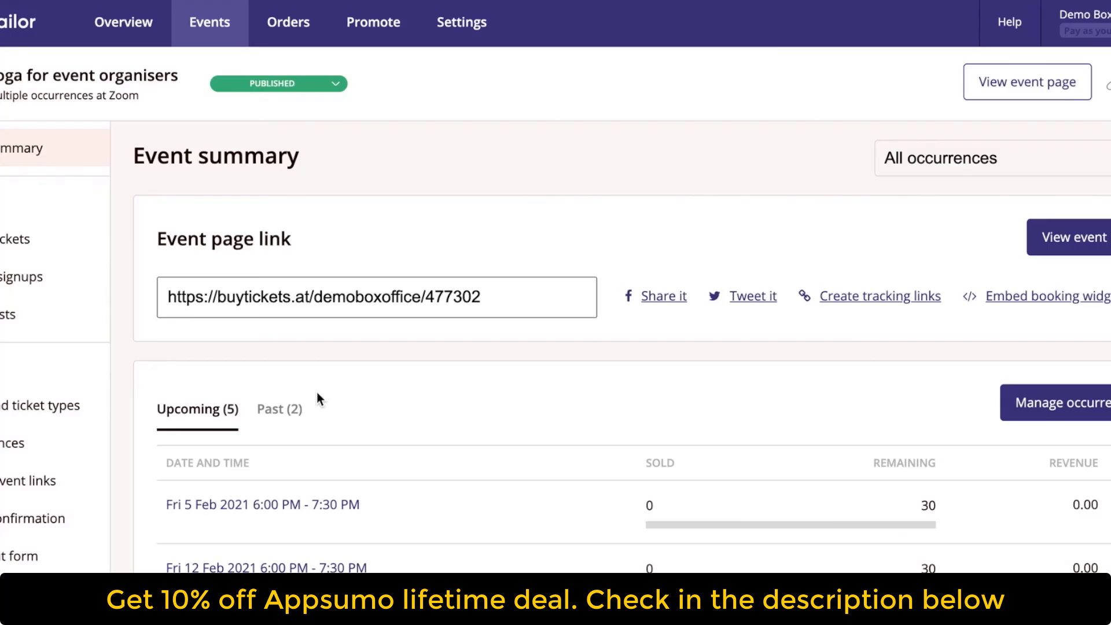
click(1009, 83)
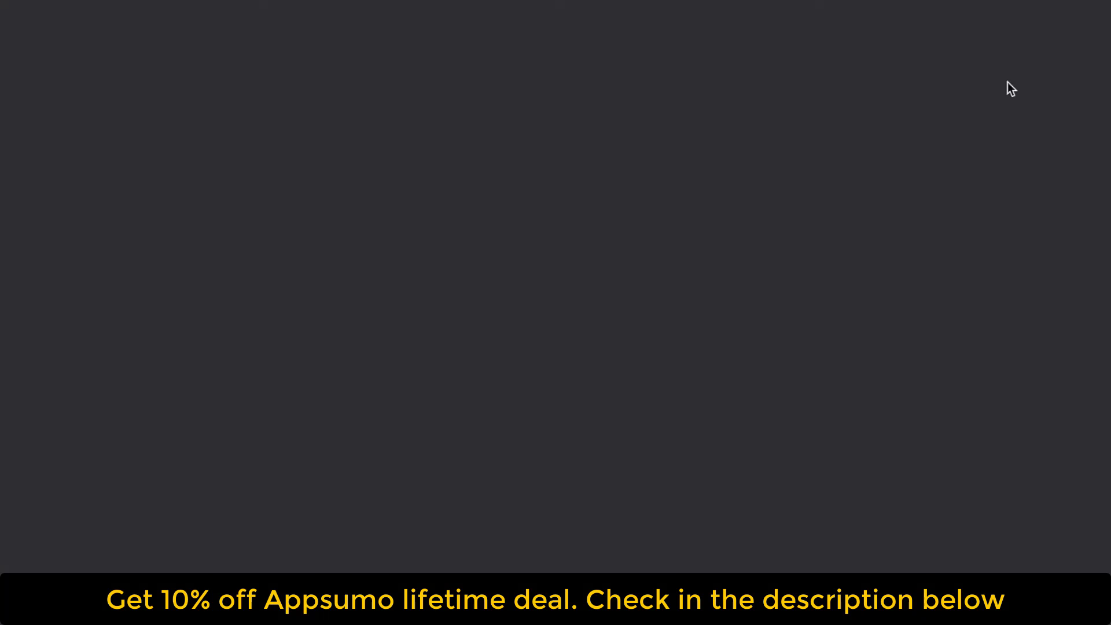